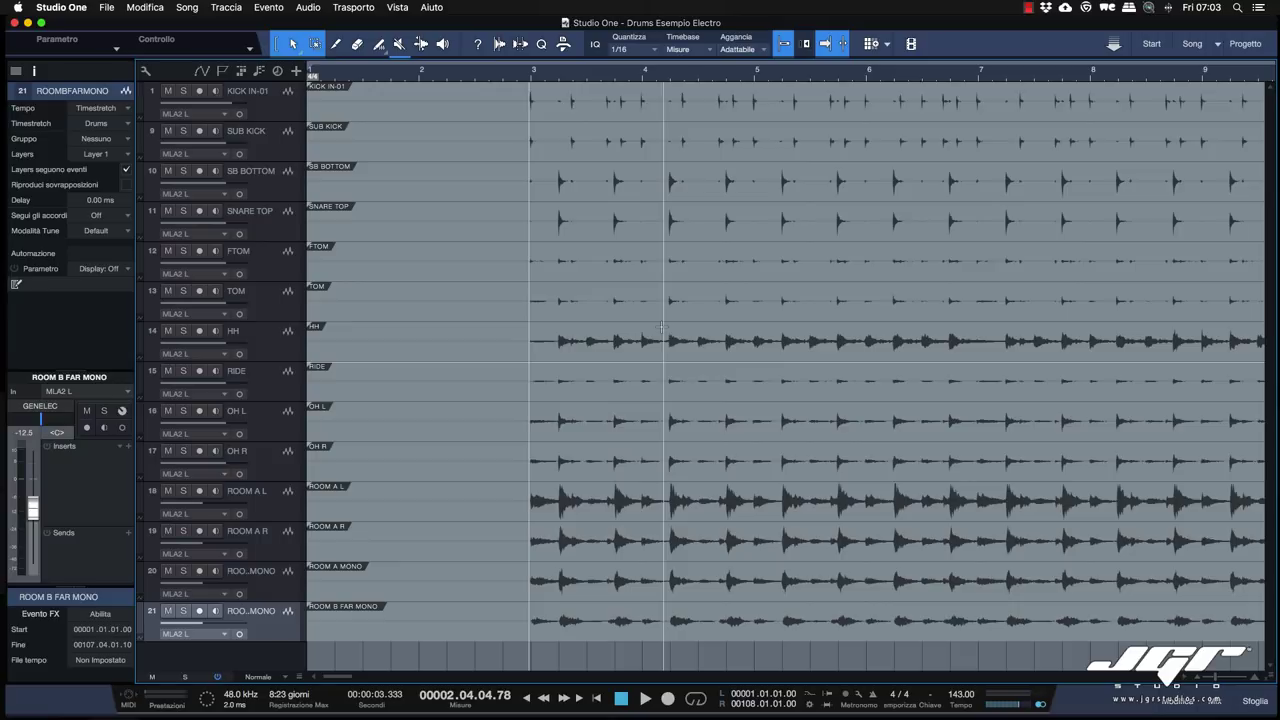
Show the mixer console and enlarge it to cover most of the arrangement area.
key("F3")
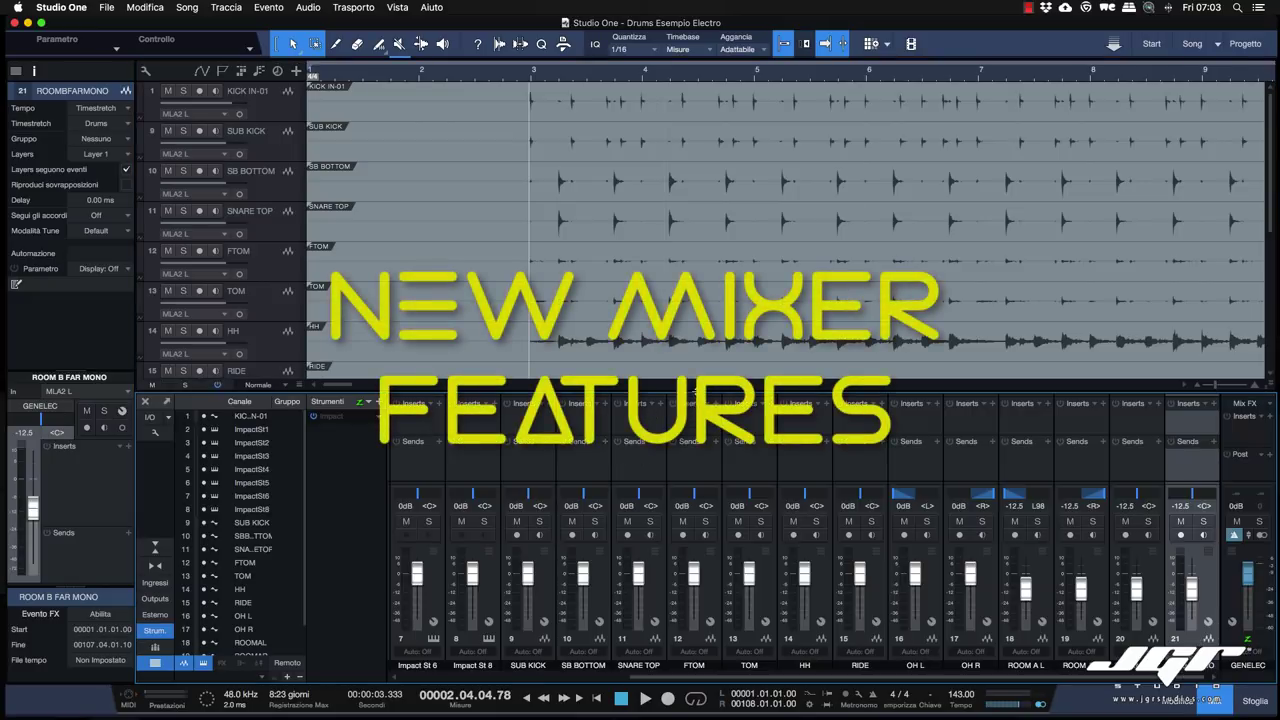
left_click_drag(694, 382, 716, 181)
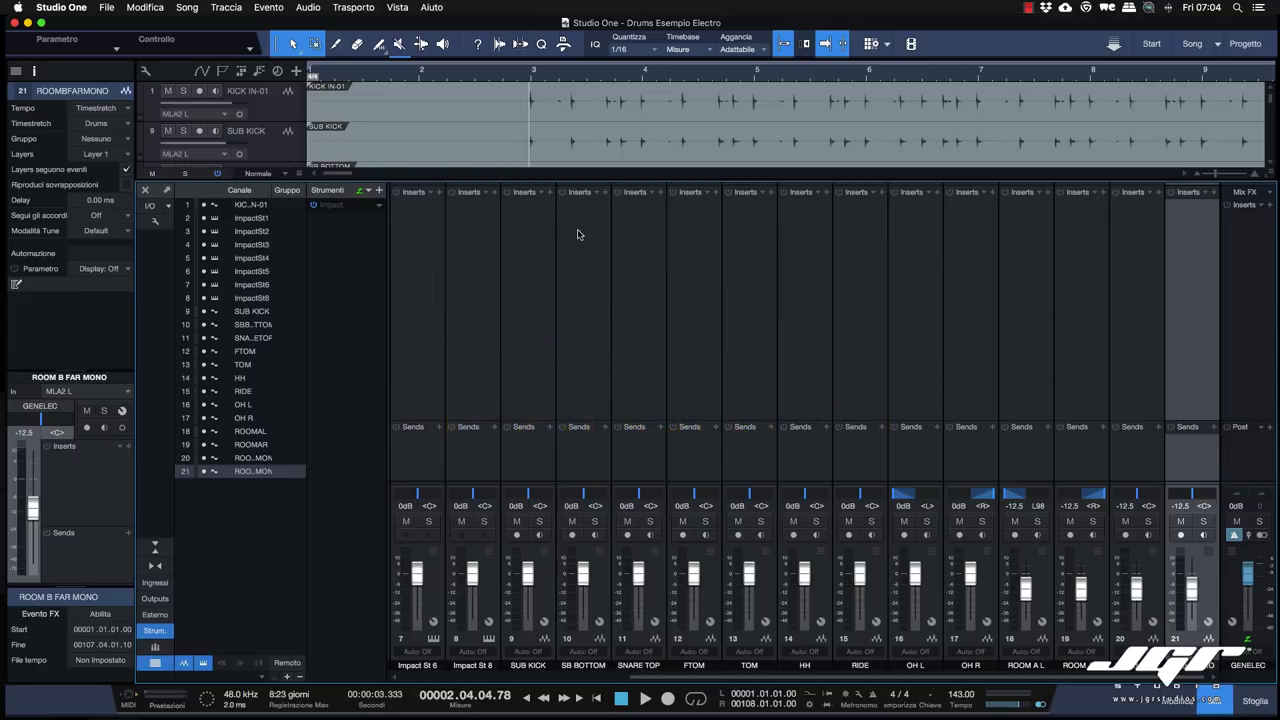
Show the input controls, I/O and VCA connections, group assignment and channel notes on the console channels.
left_click(156, 221)
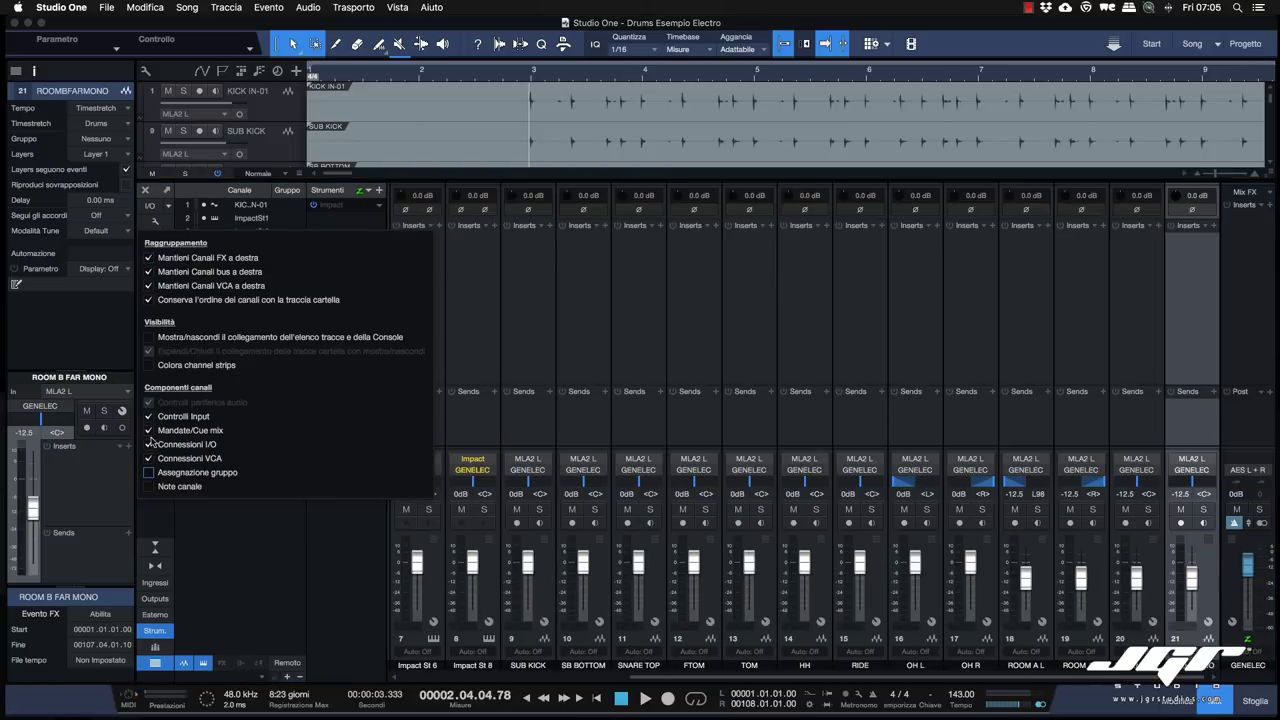
left_click(150, 472)
left_click(150, 487)
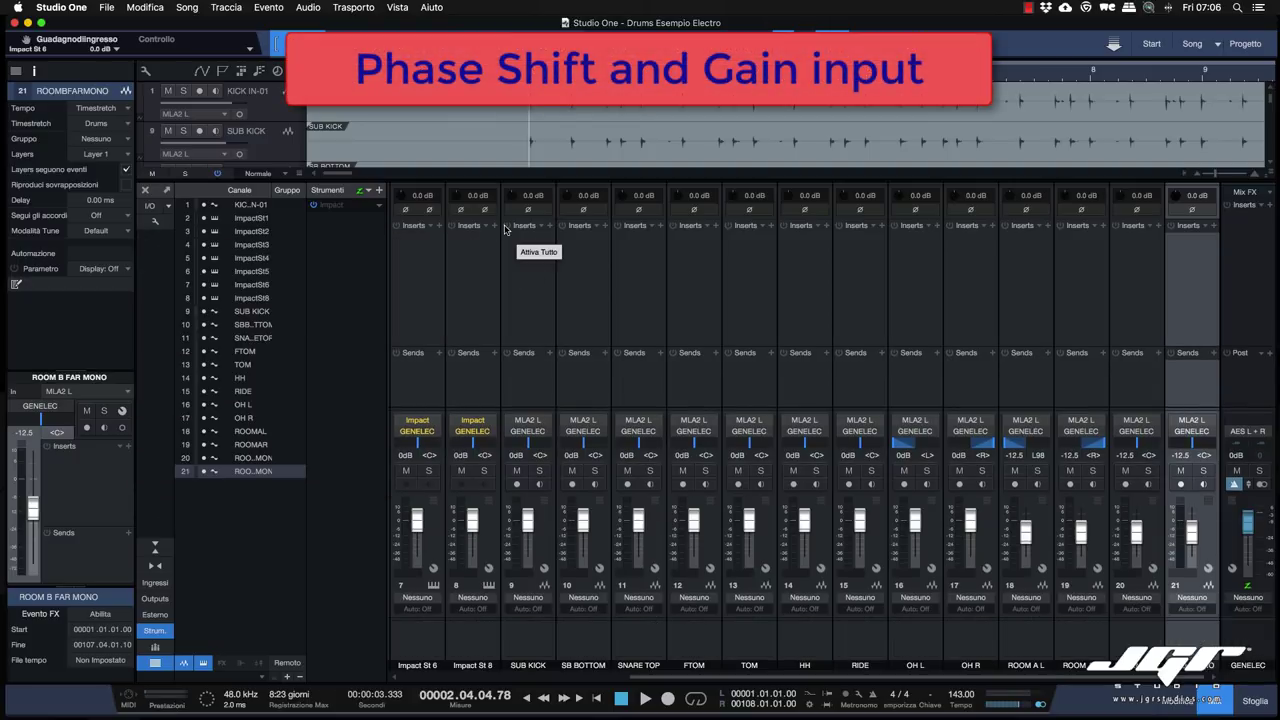
Set the input gain of the Impact St 6 channel to +0.2 dB.
mouse_move(403, 195)
left_mouse_down()
mouse_move(399, 139)
mouse_move(400, 196)
left_mouse_up()
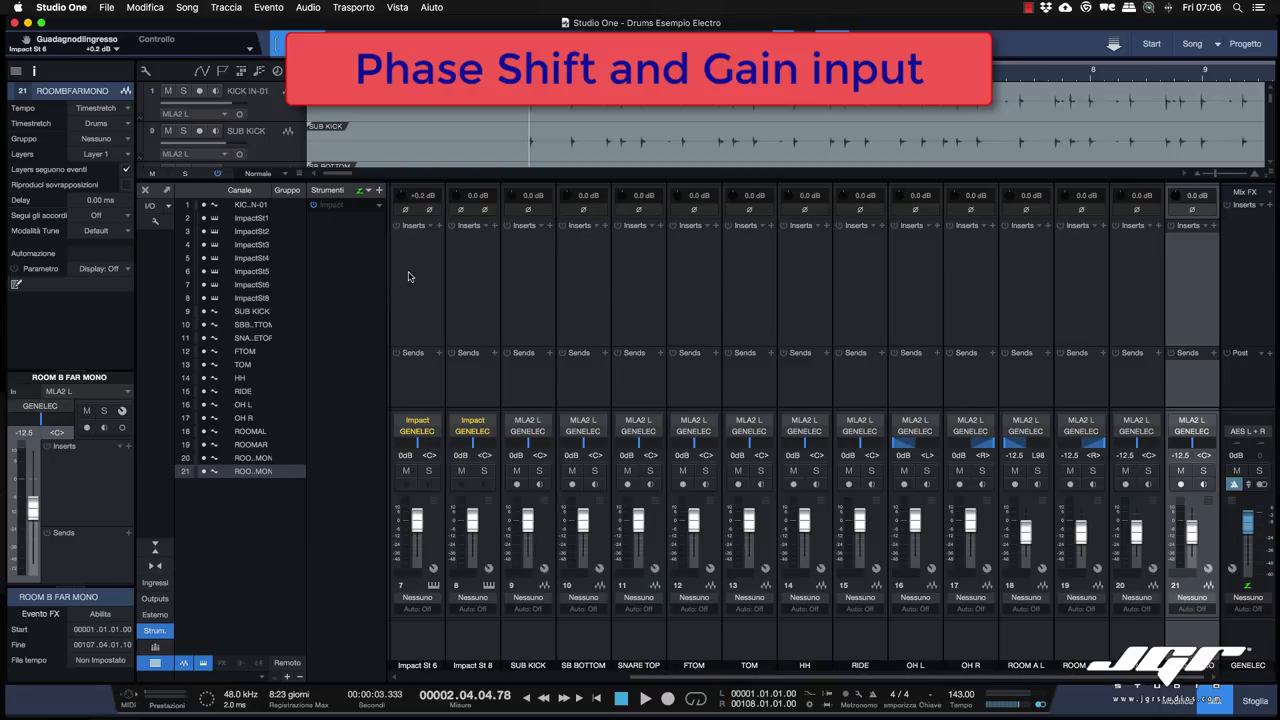
Try the polarity inversion on the Impact St 6 and ROOM A MONO channels, switching each off again.
left_click(409, 212)
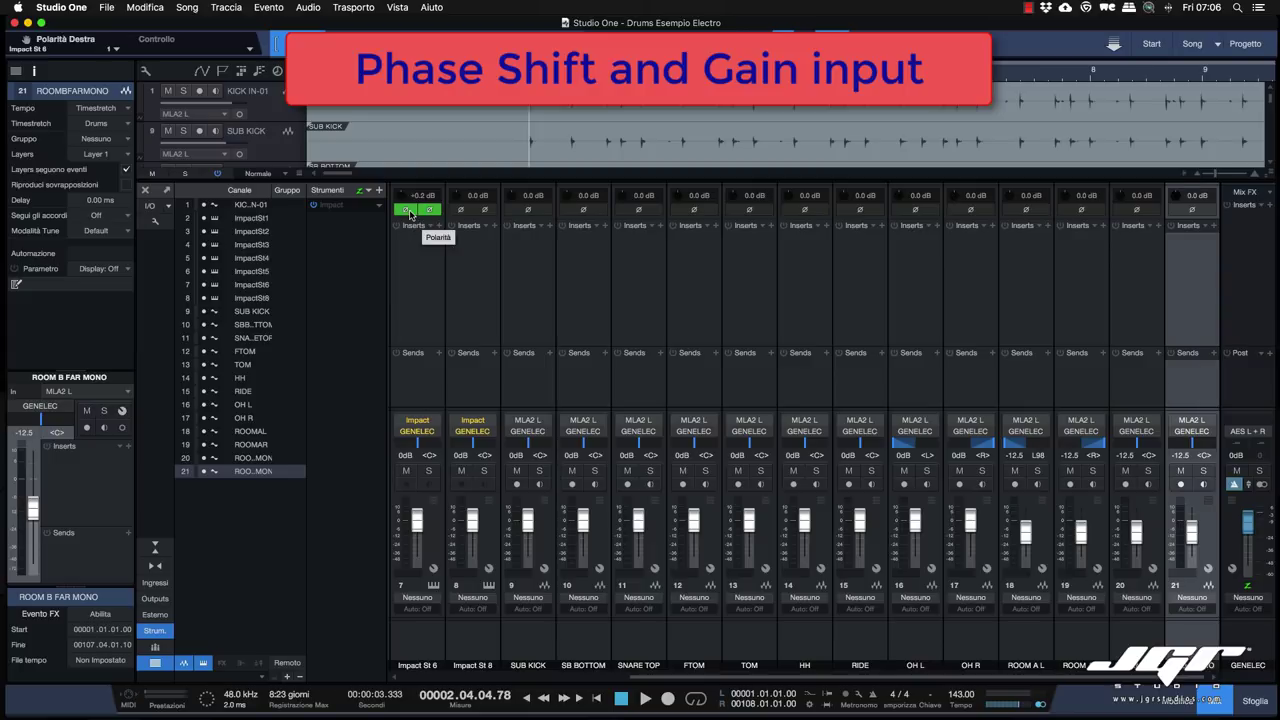
left_click(409, 212)
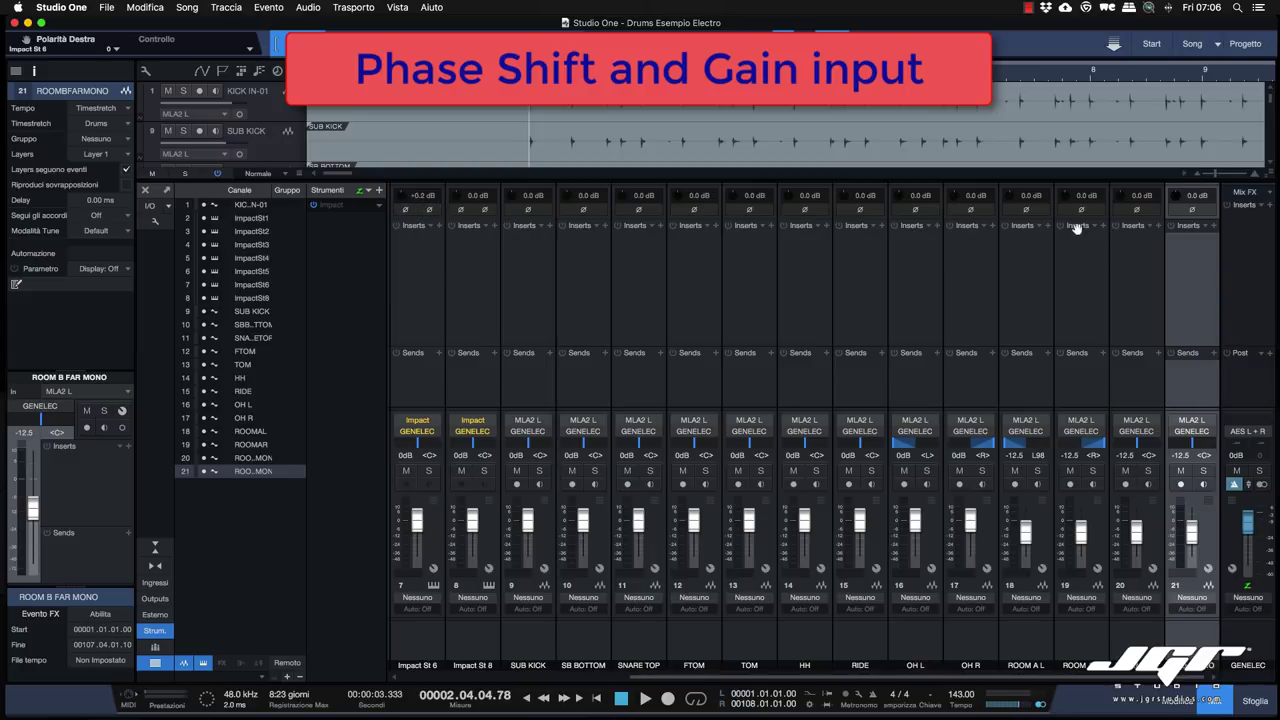
left_click(1134, 211)
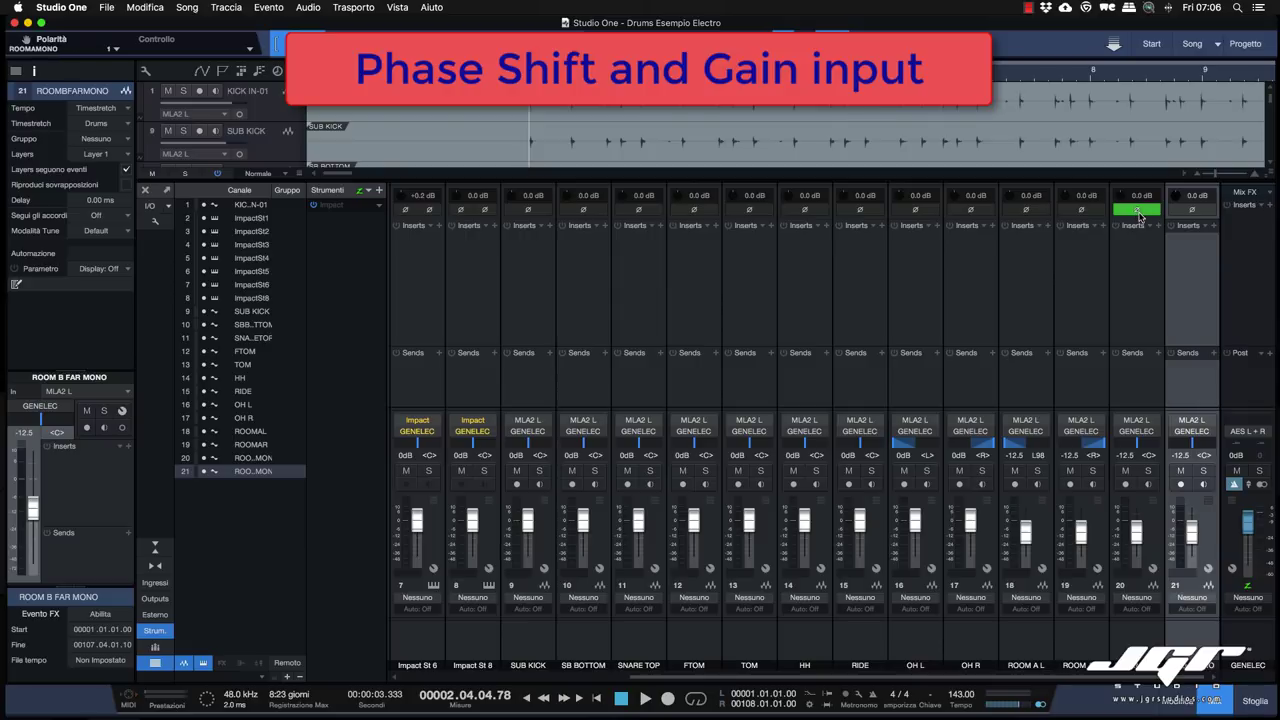
left_click(1138, 216)
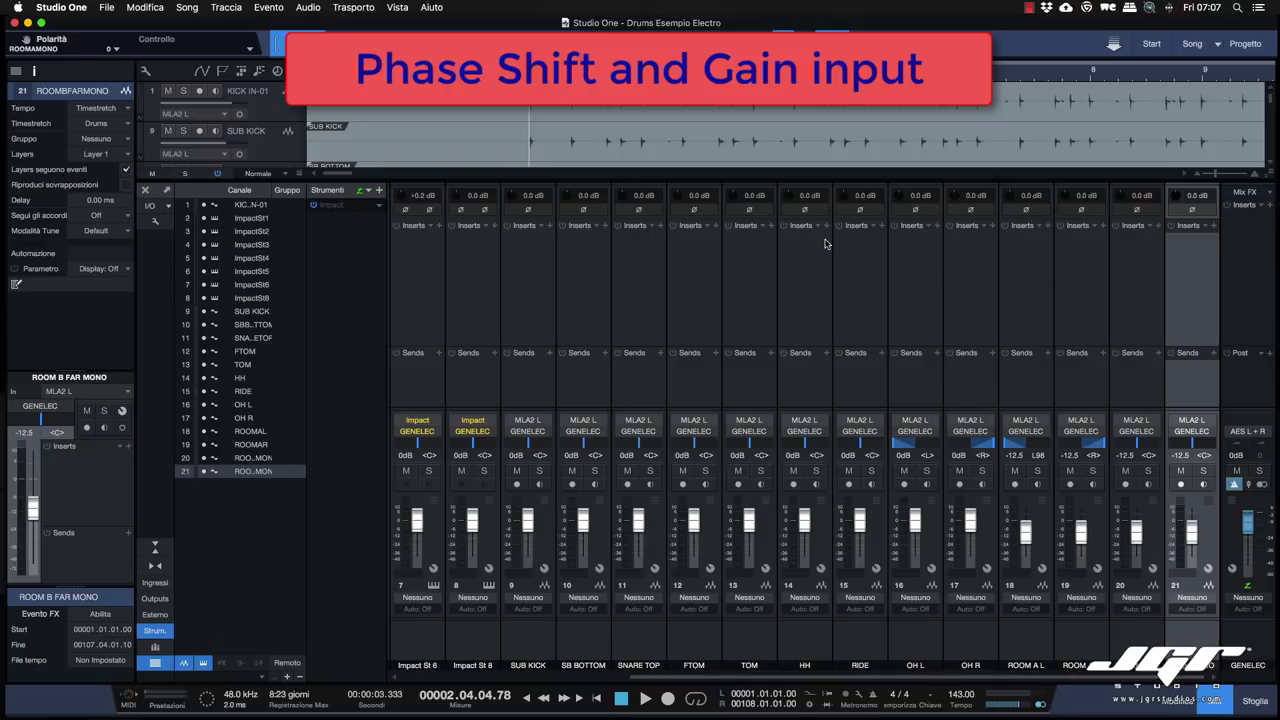
left_click(154, 221)
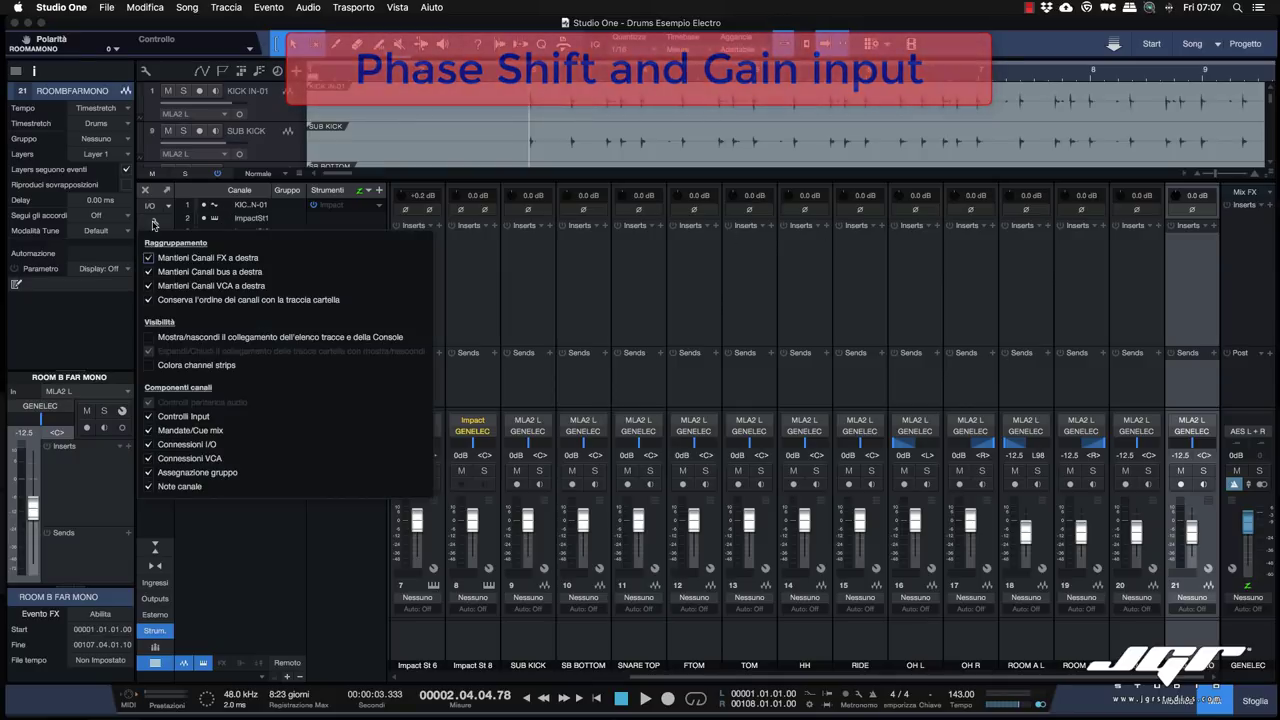
left_click(154, 223)
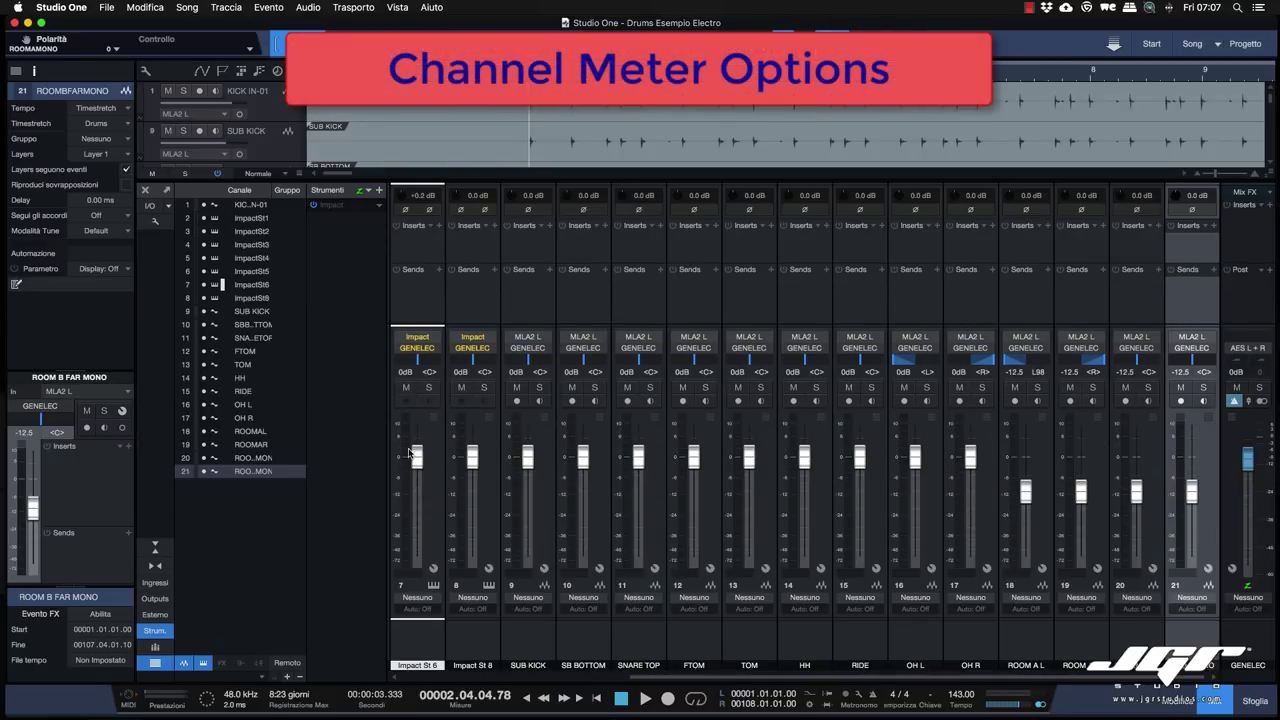
Add a bus channel to the console and enable Pre-Fader Metering on its level meter.
mouse_move(407, 447)
right_click(408, 448)
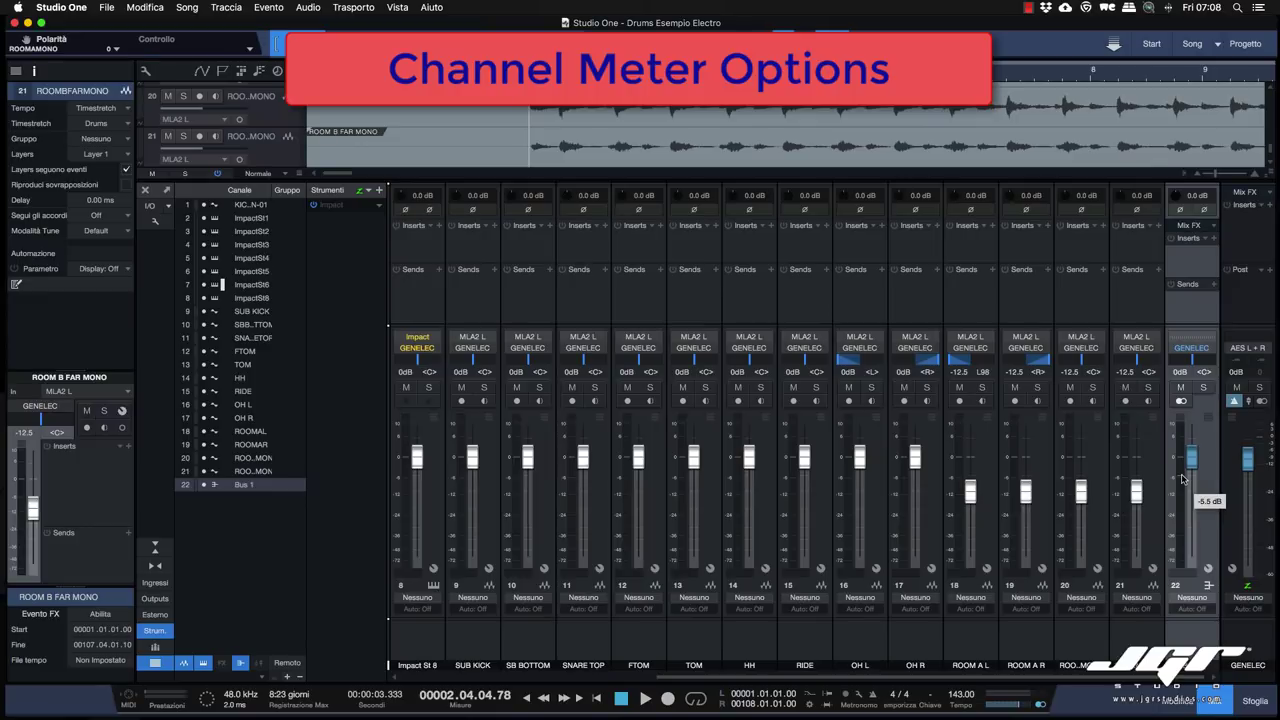
right_click(1182, 479)
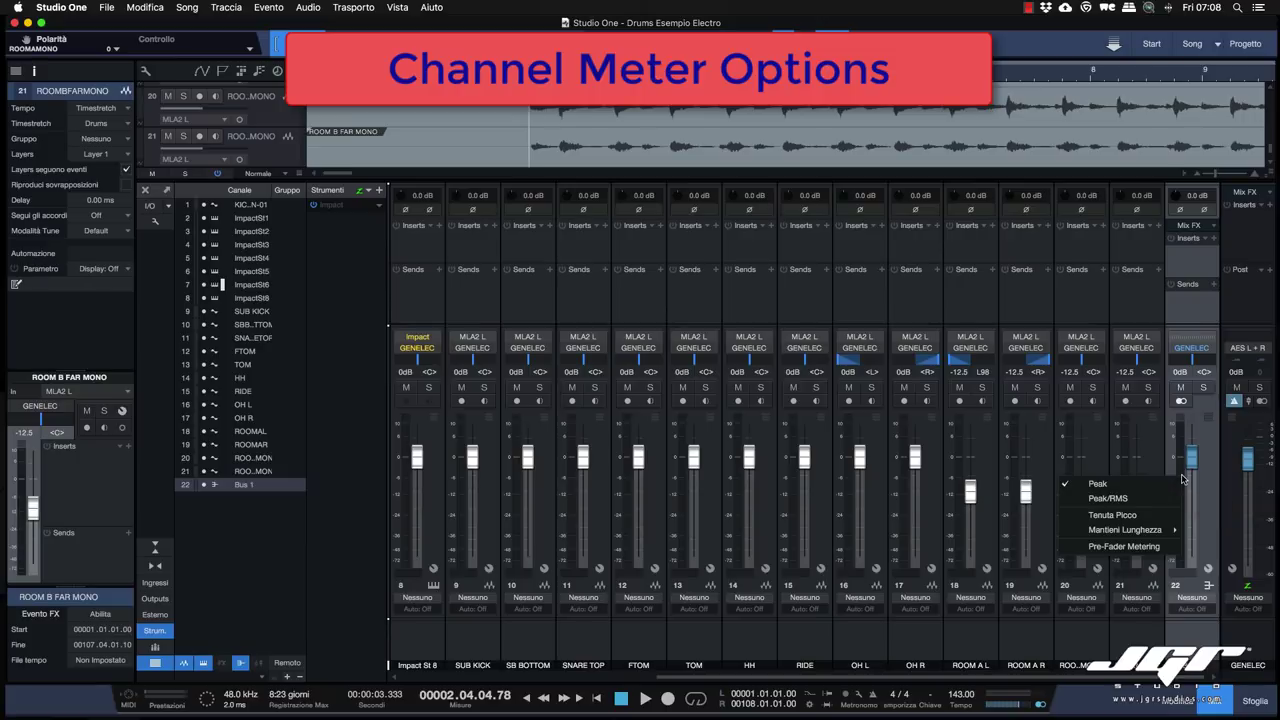
left_click(1136, 548)
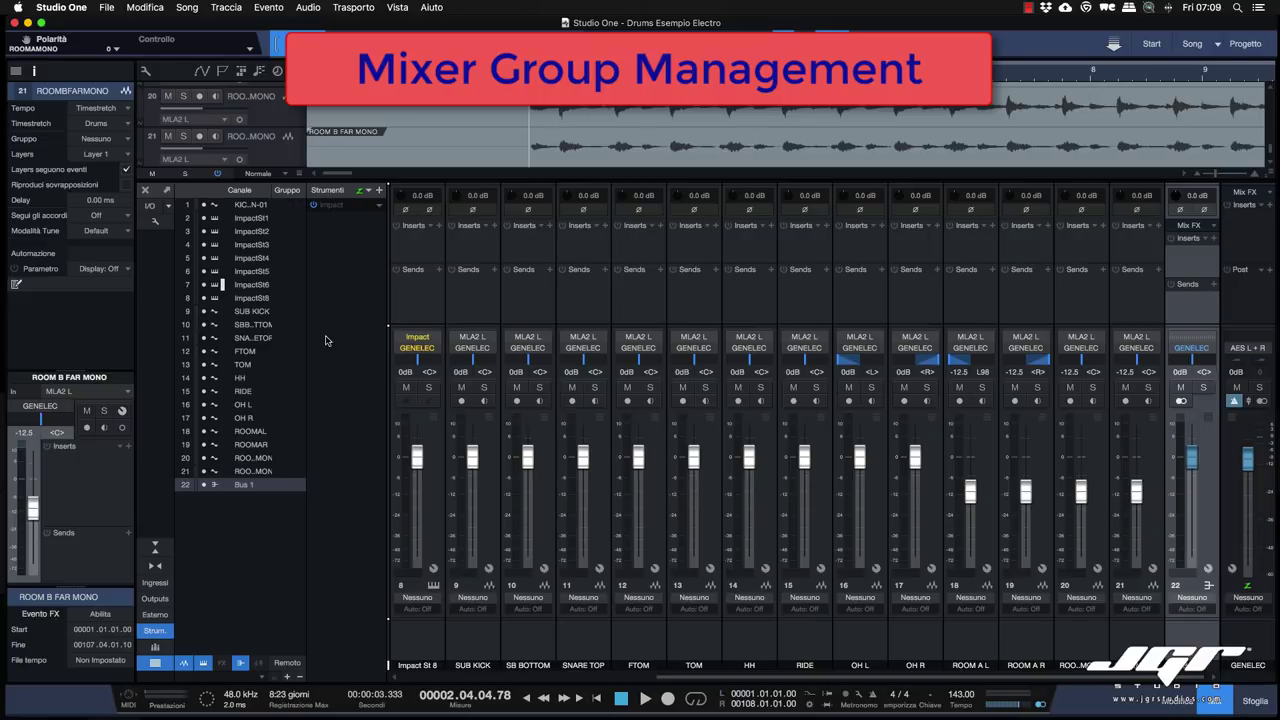
Group the KICK IN-01 and SUB KICK channels under the name Kick.
scroll(493, 554, "left", 7)
left_click(428, 550)
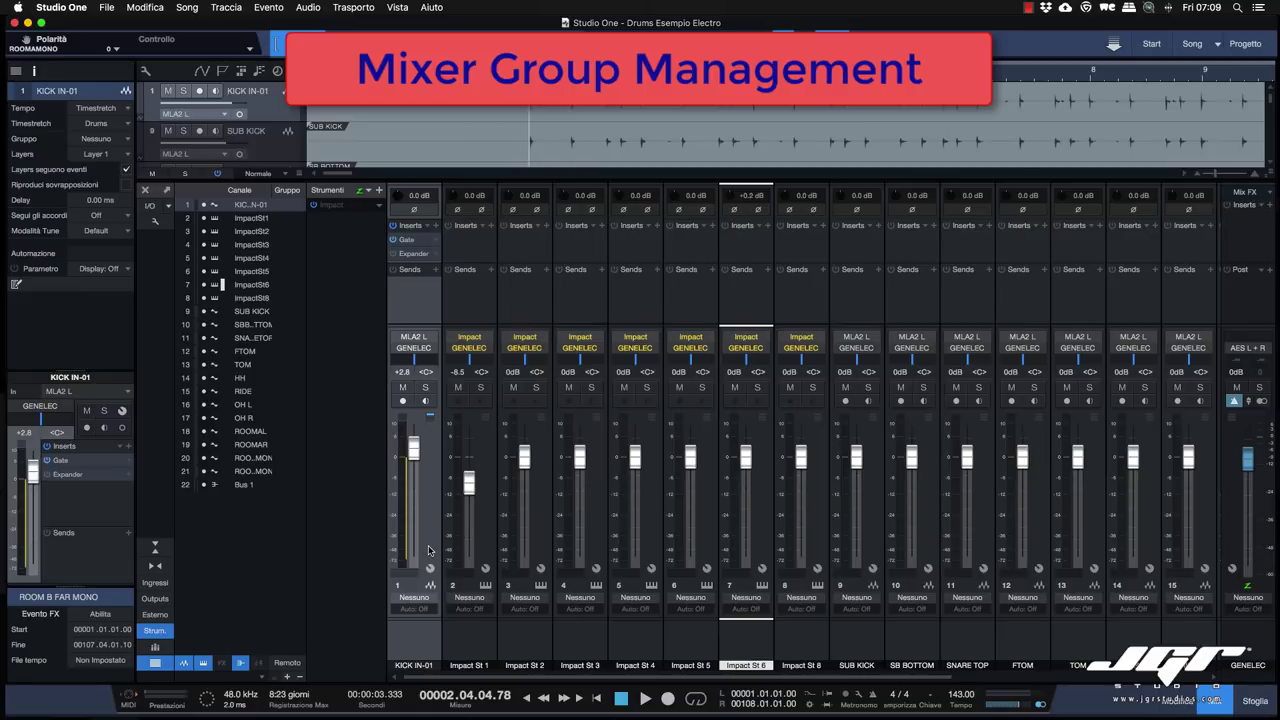
right_click(873, 535)
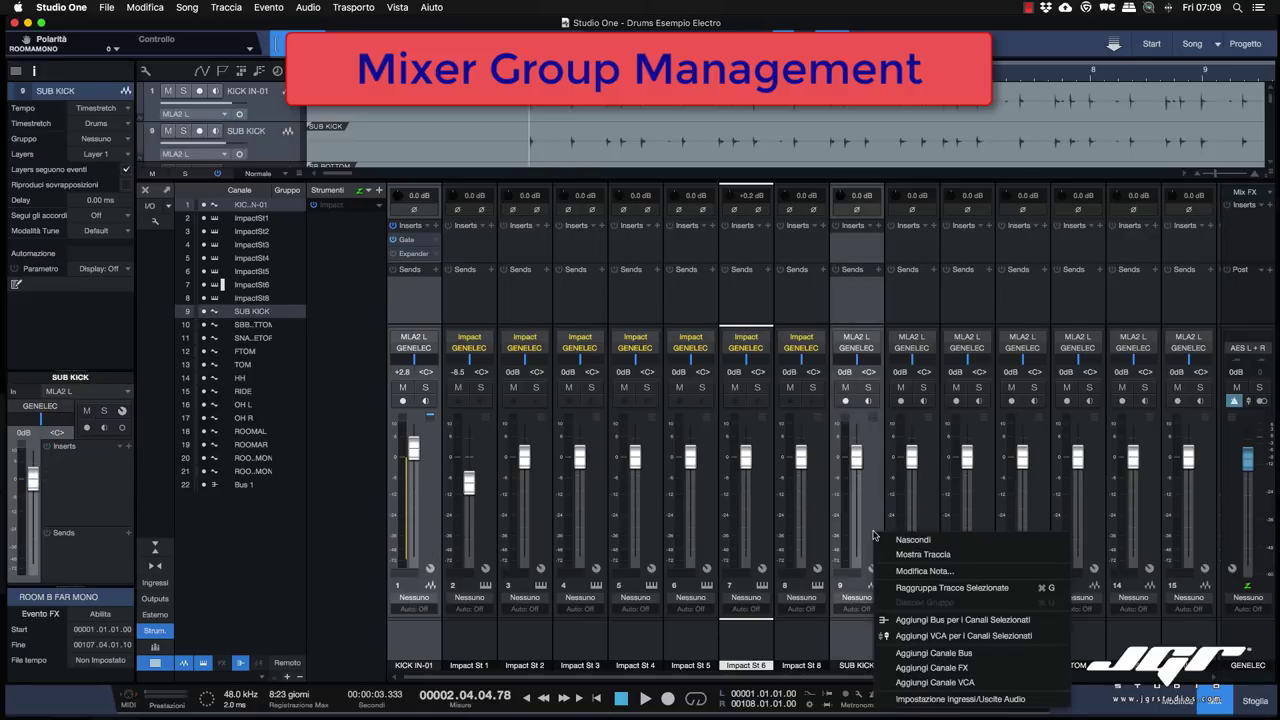
left_click(916, 590)
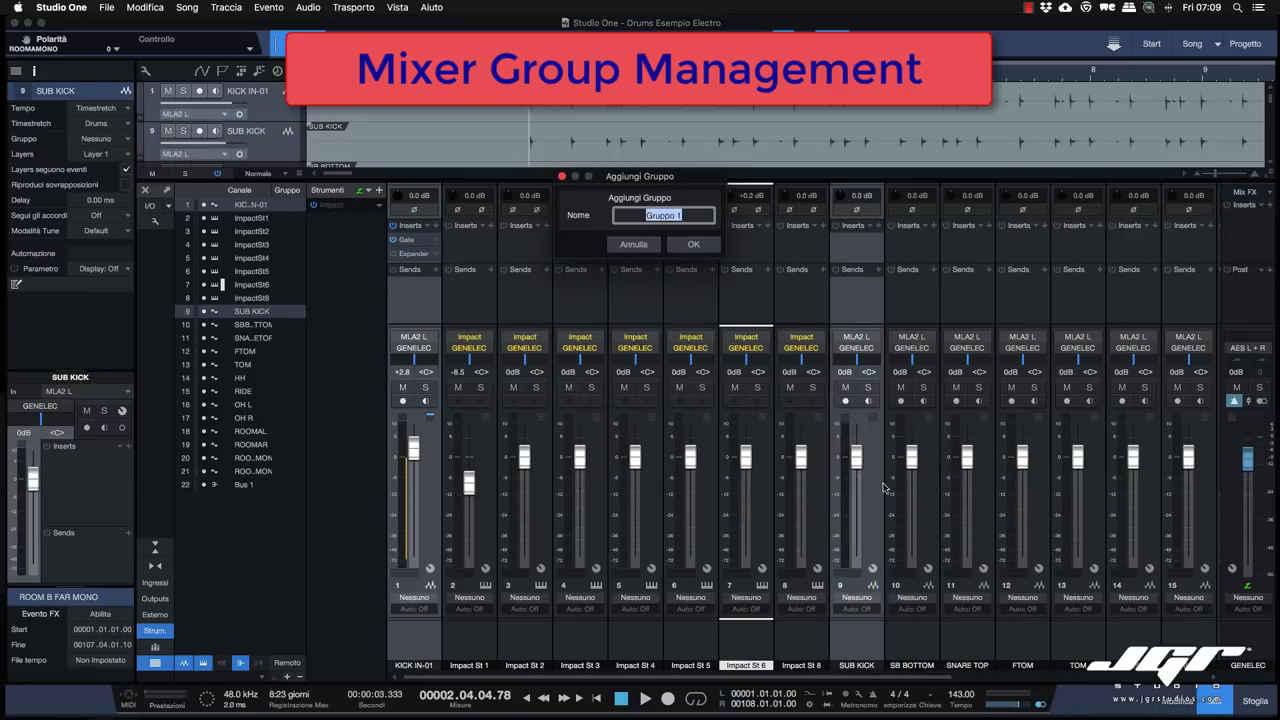
type("Kick")
key("Return")
Colour the Kick group's channels blue.
left_click(292, 205)
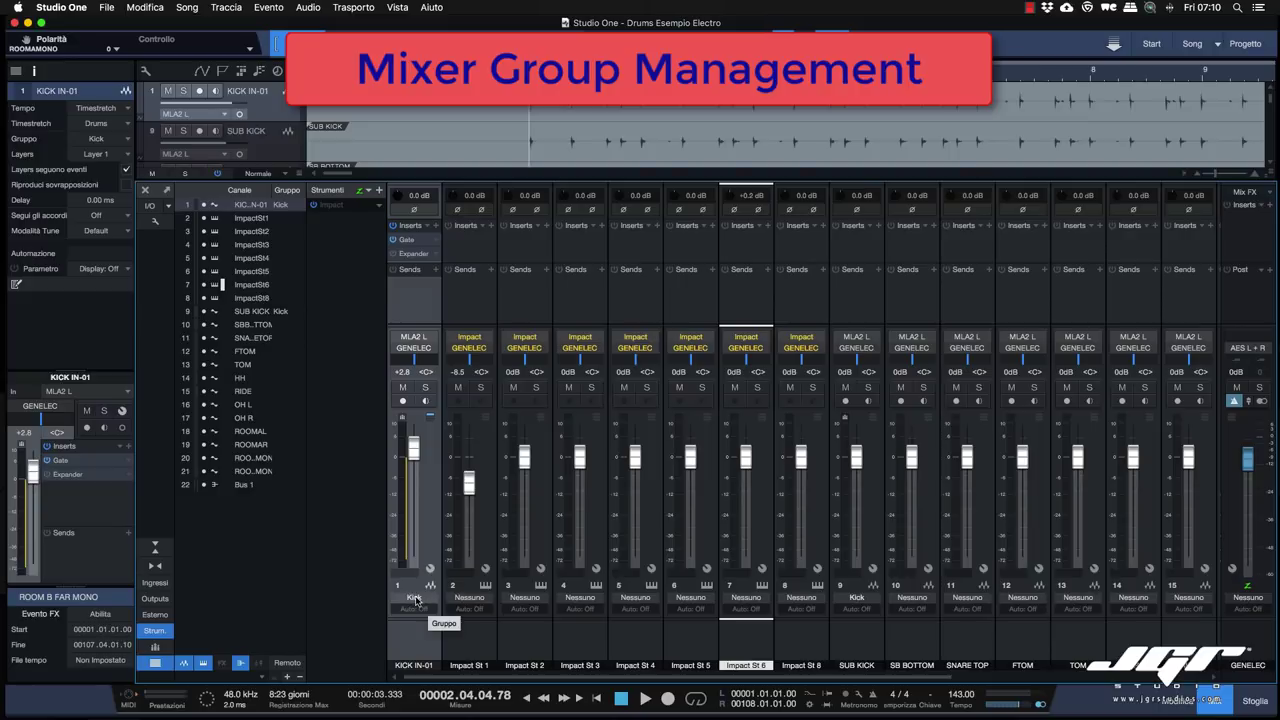
left_click(416, 598)
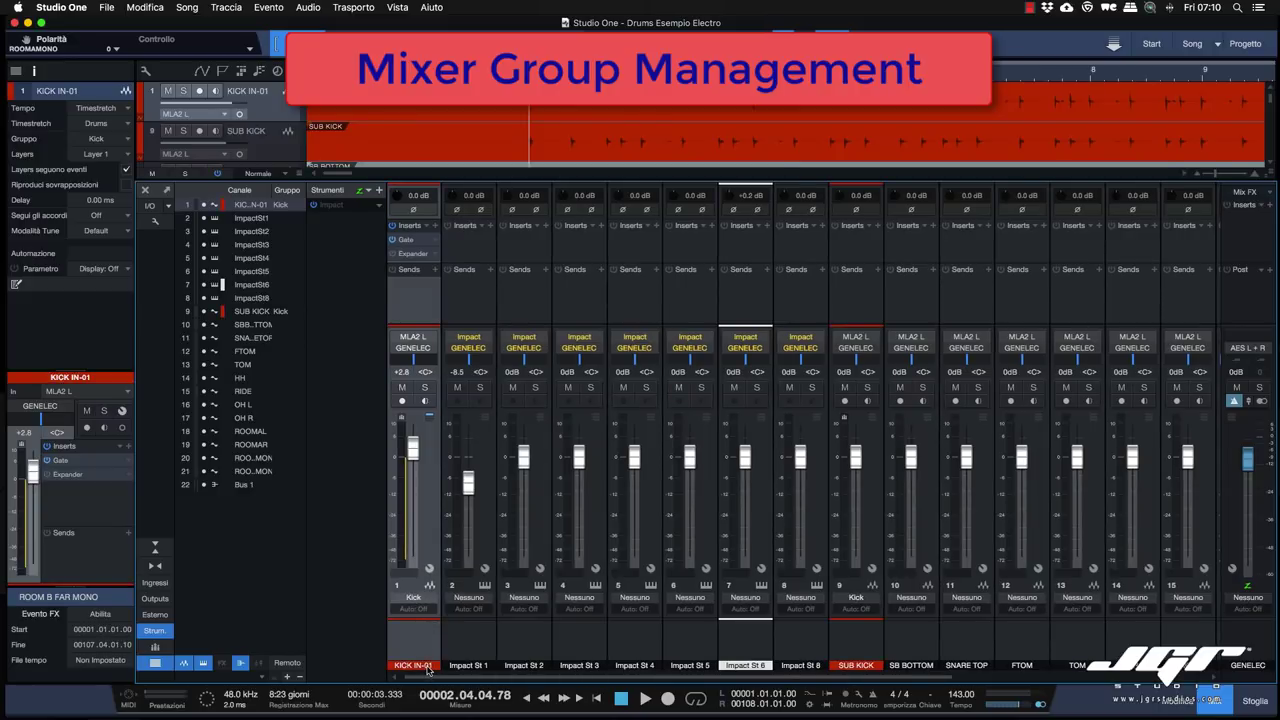
right_click(430, 669)
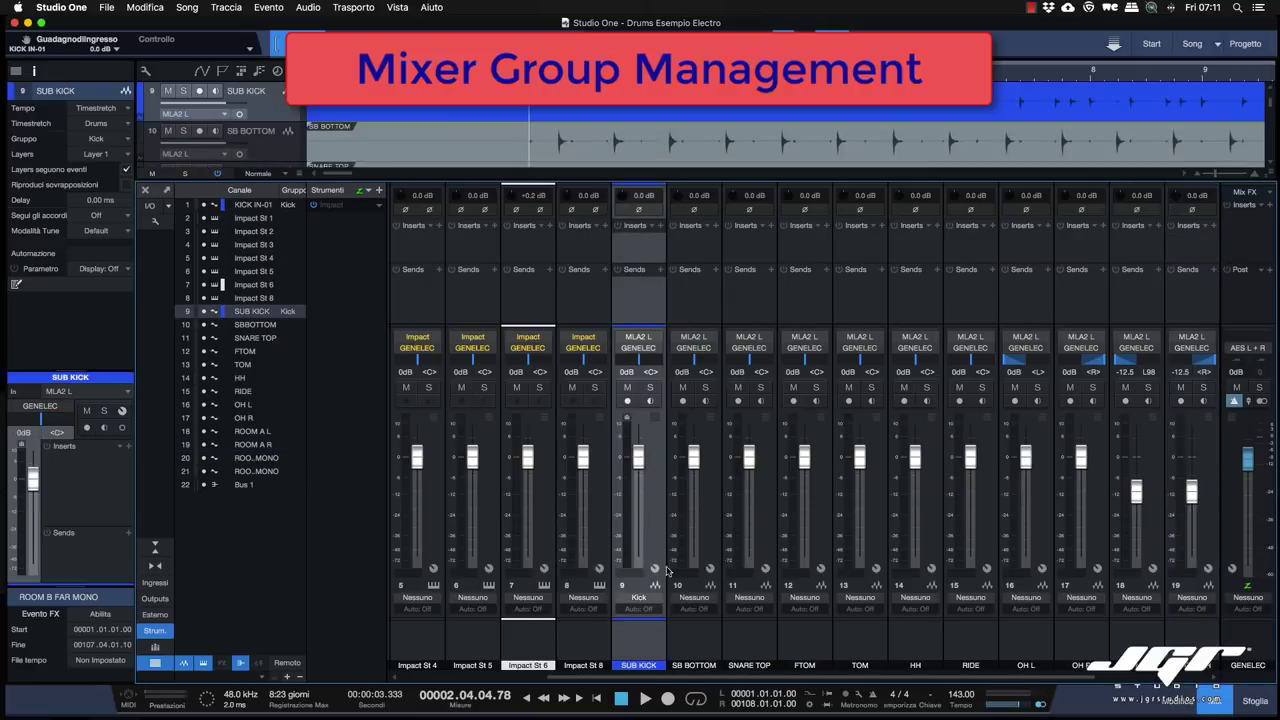
Group the FTOM and TOM channels under the name Toms.
left_click(800, 630)
left_click(836, 636, "shift")
key("super+g")
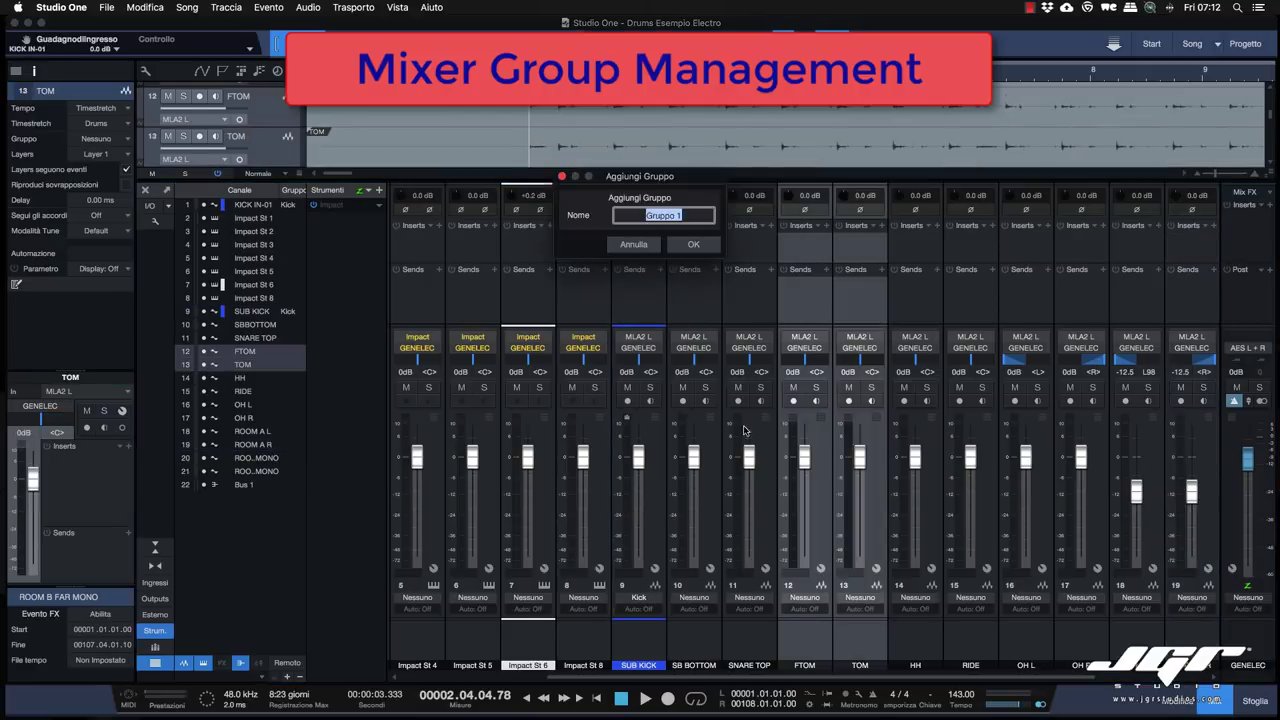
type("Toms")
key("Return")
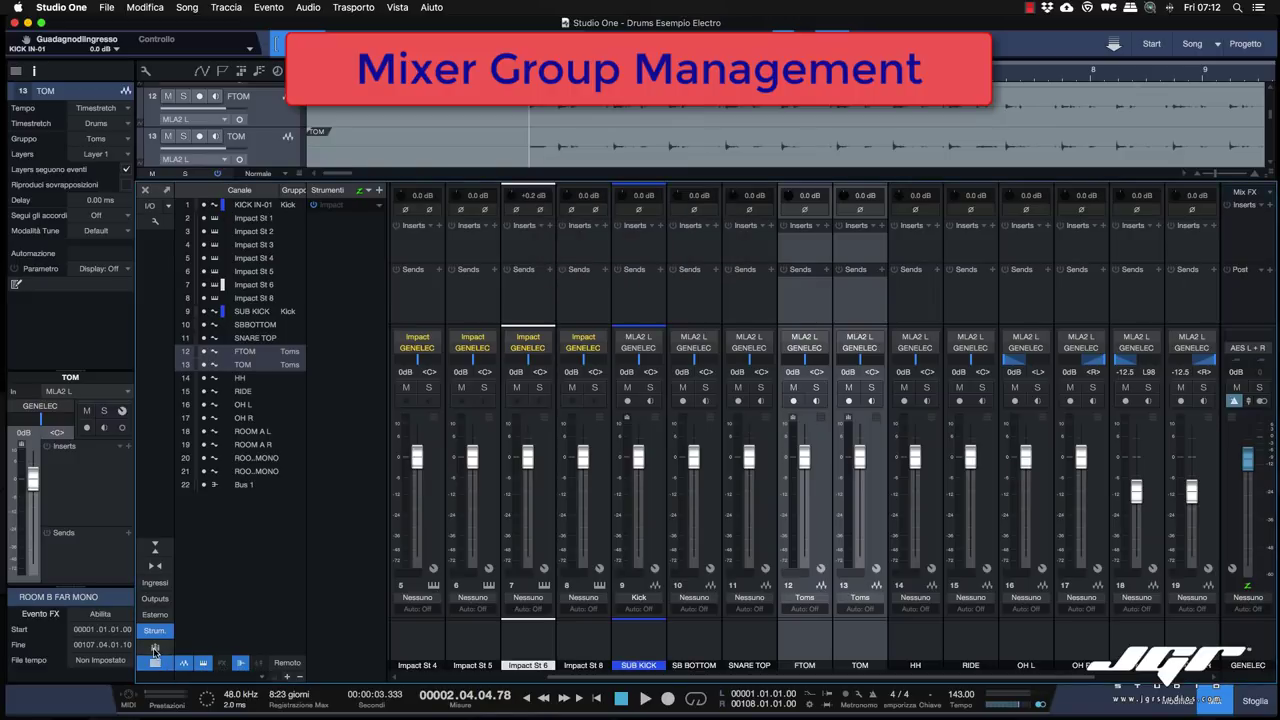
Display the group list in the console and select the Kick and Toms groups from it.
left_click(155, 649)
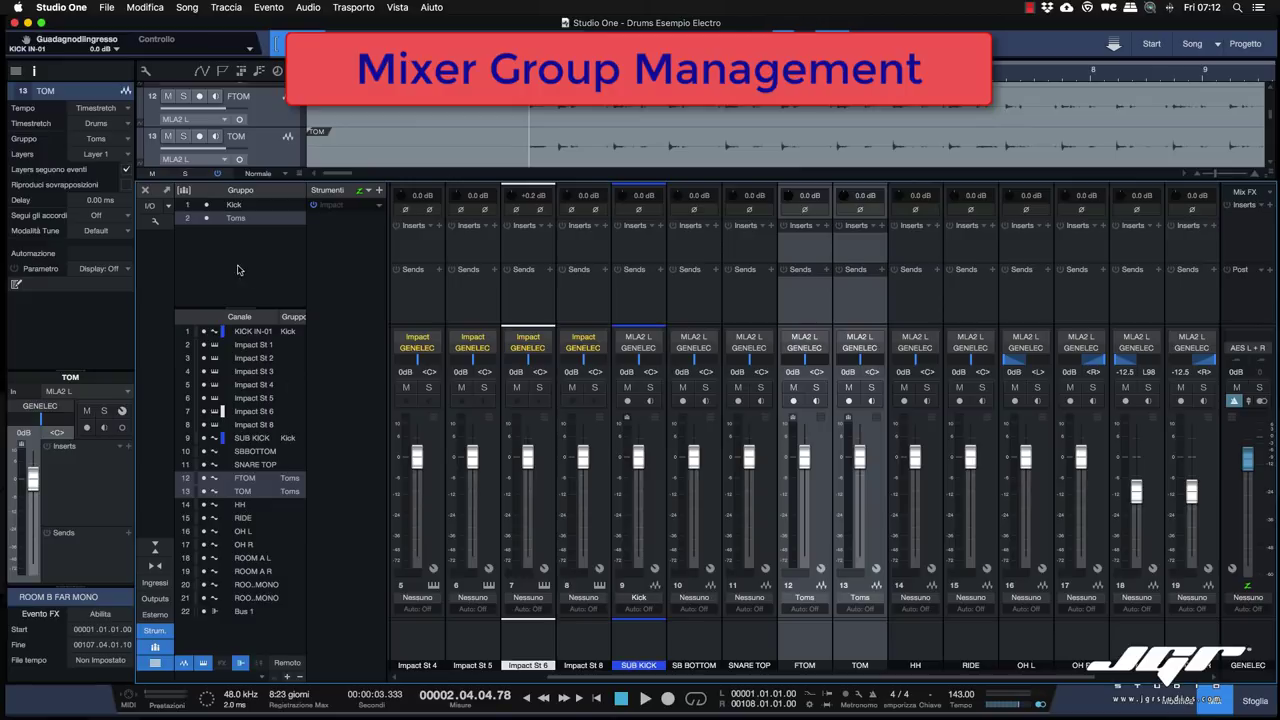
left_click(236, 206)
left_click(236, 218)
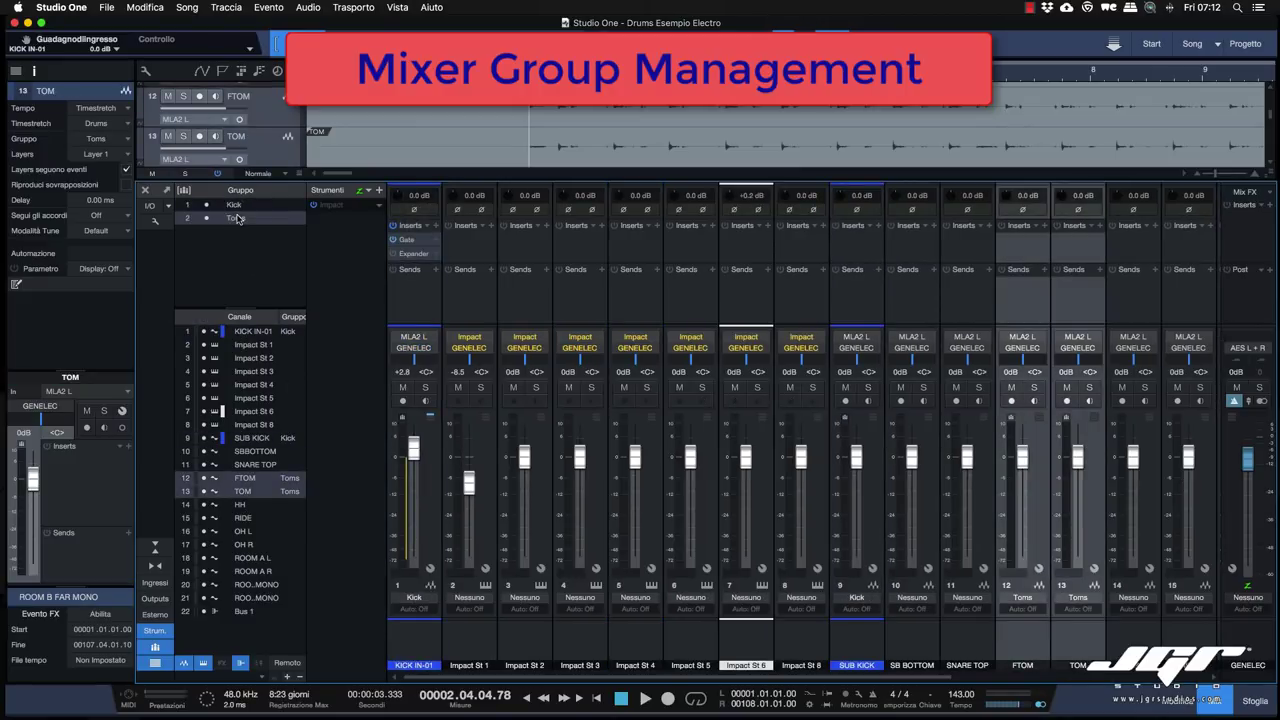
Toggle the visibility of the Toms group off and back on several times from the group list.
left_click(206, 218)
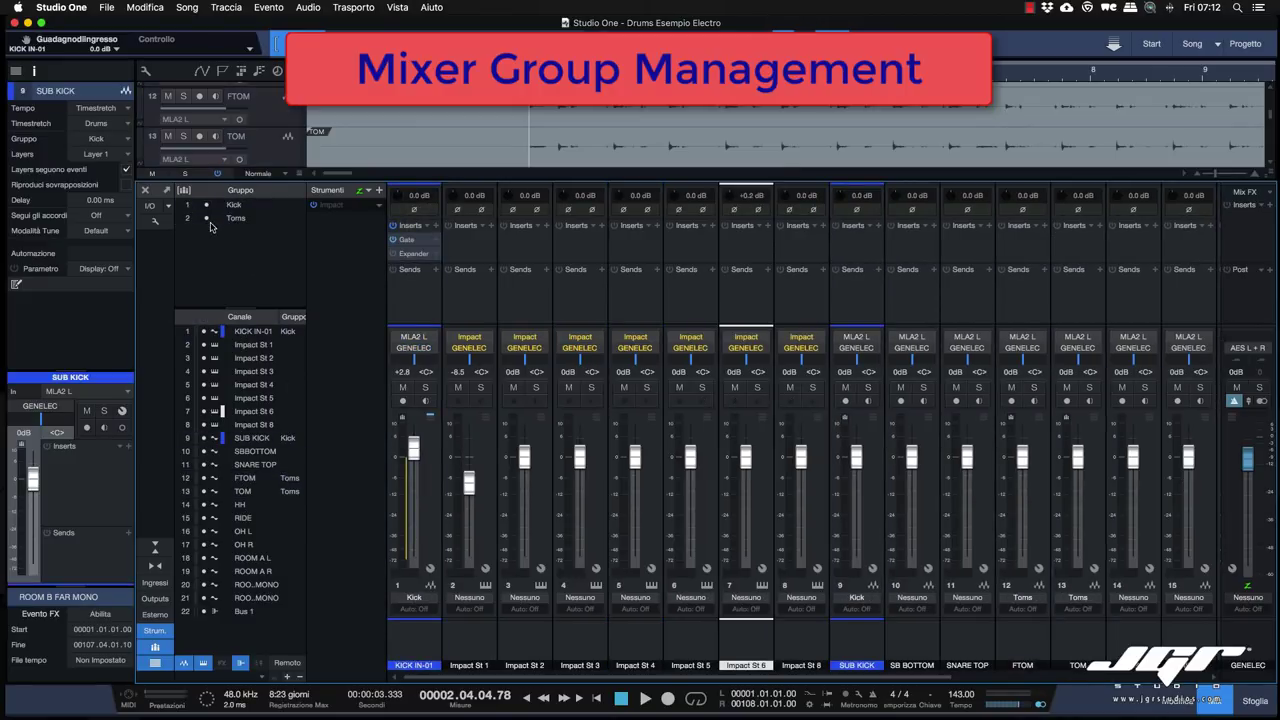
left_click(206, 219)
left_click(207, 219)
left_click(207, 219)
left_click(207, 218)
left_click(207, 218)
Try the group control on the FTOM channel and move the Toms group back below Kick in the group list.
left_click(1013, 421)
right_click(1012, 419)
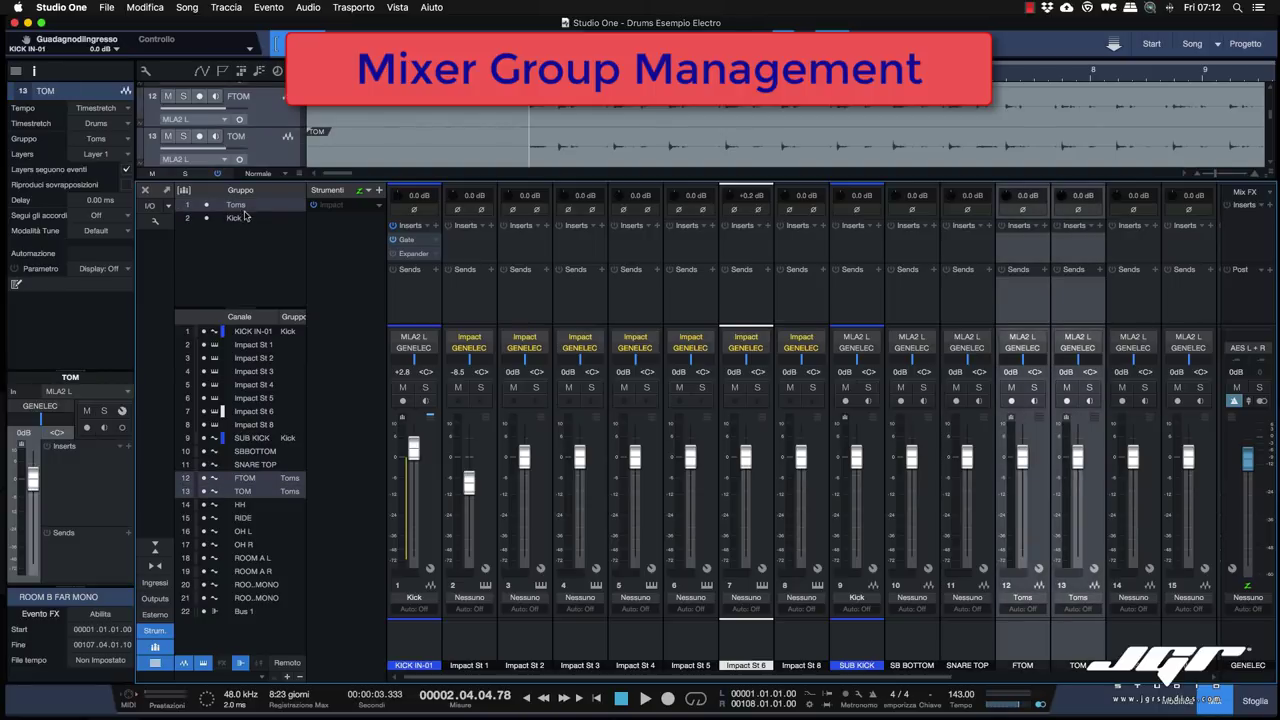
left_click_drag(247, 206, 248, 224)
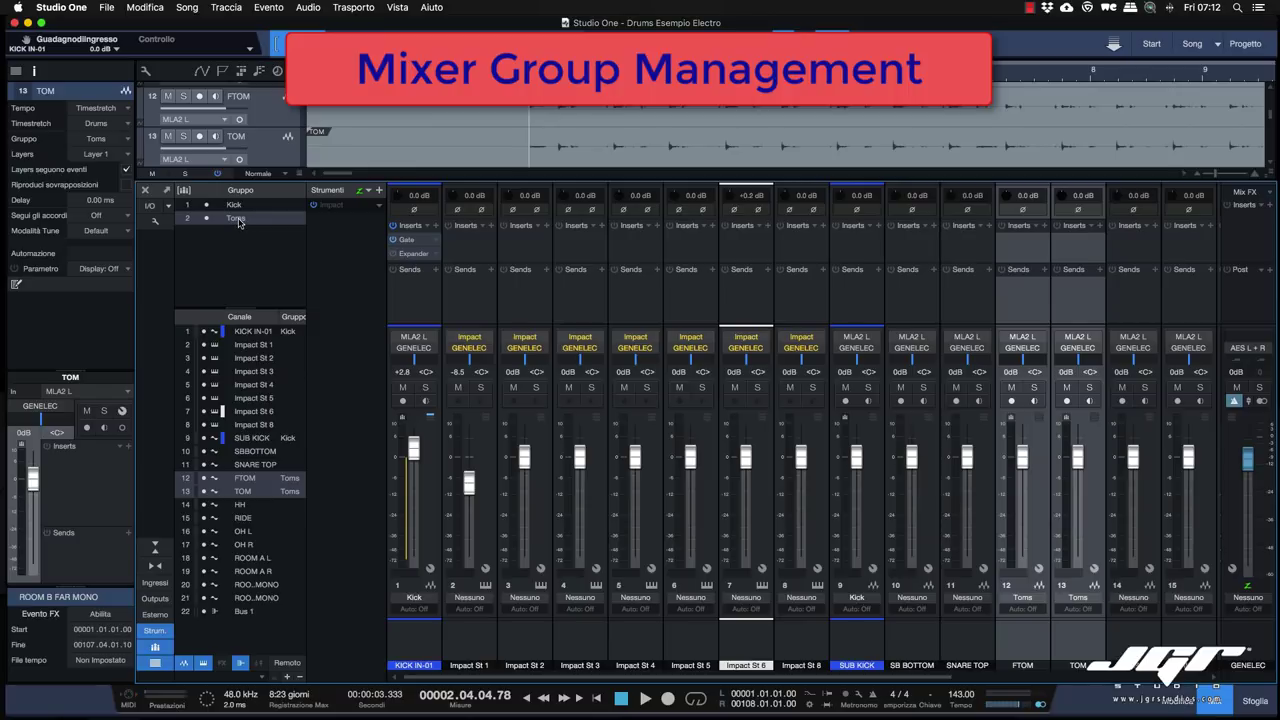
Examine the Toms group's linked parameters and its rename and dissolve options.
right_click(236, 219)
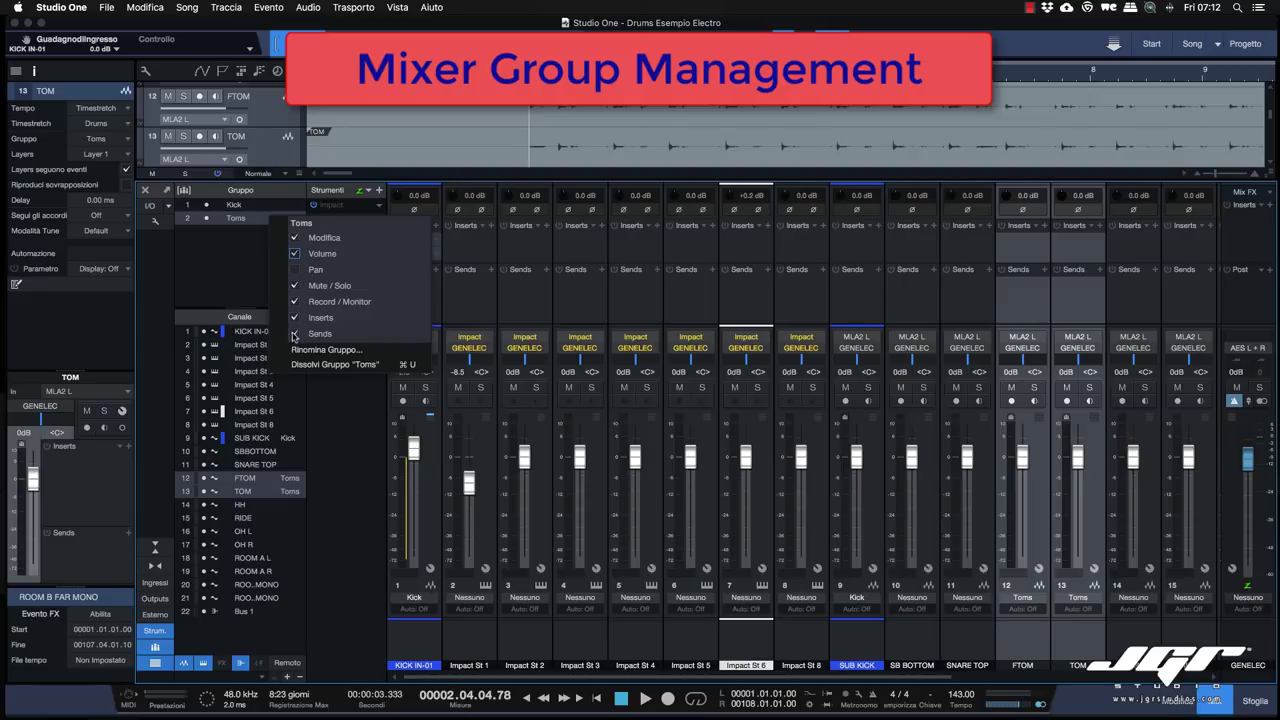
left_click(295, 317)
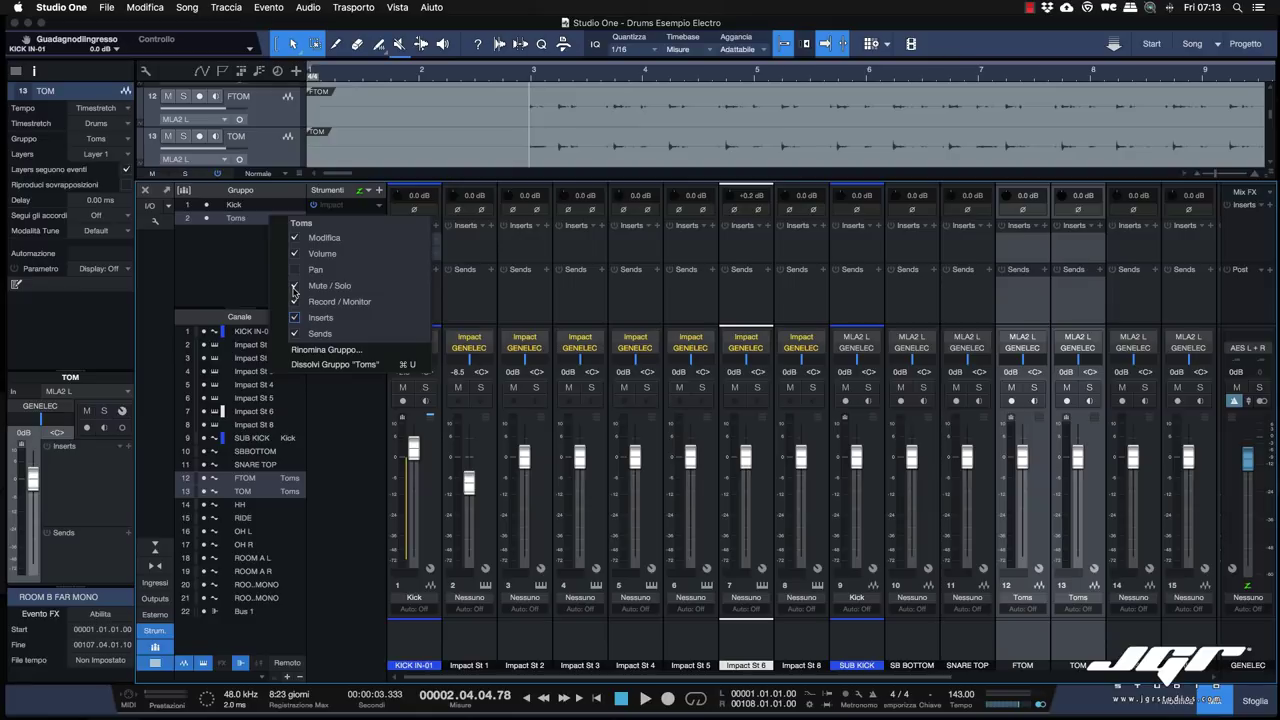
left_click(326, 365)
Colour the Toms group's channels magenta.
left_click(1046, 666)
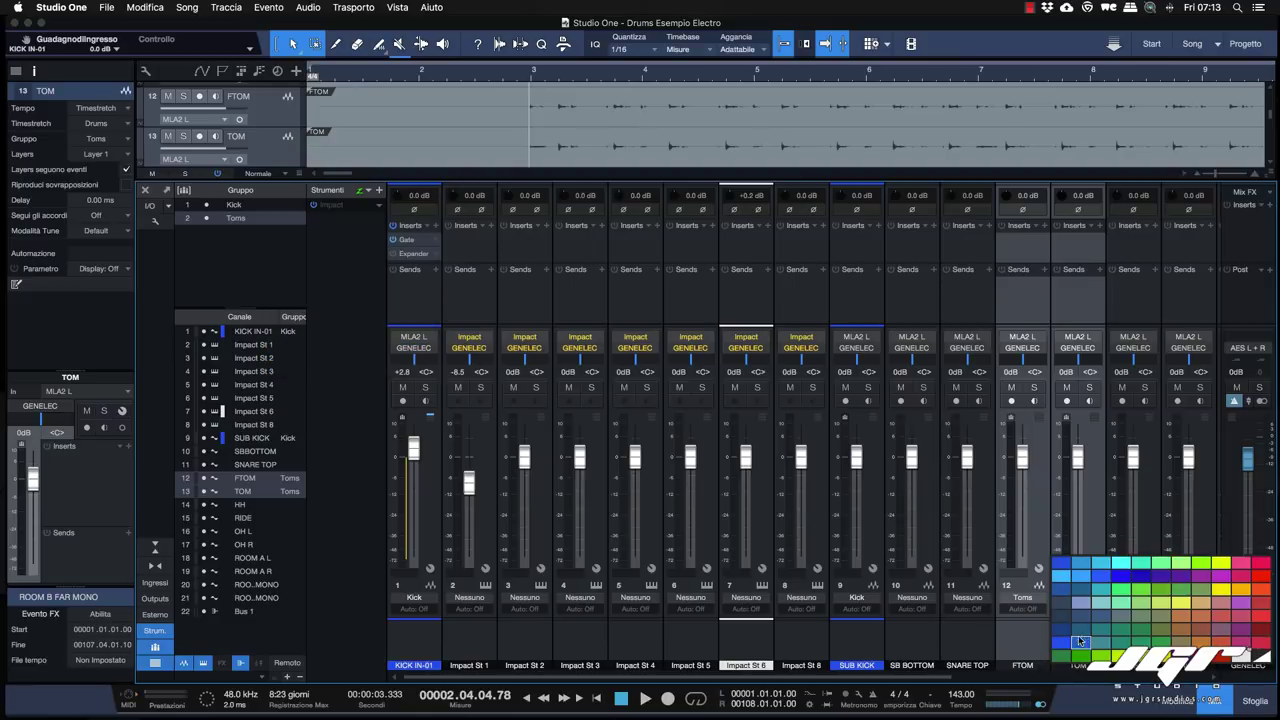
left_click(1114, 624)
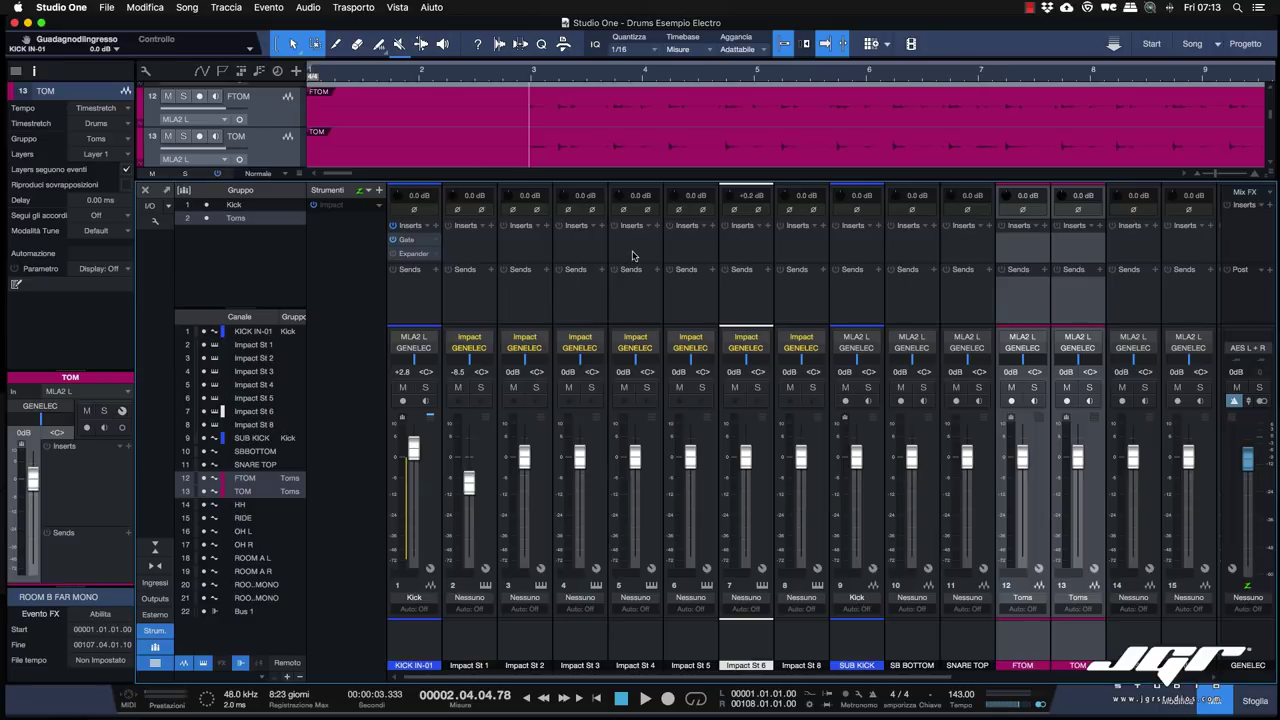
left_click(156, 222)
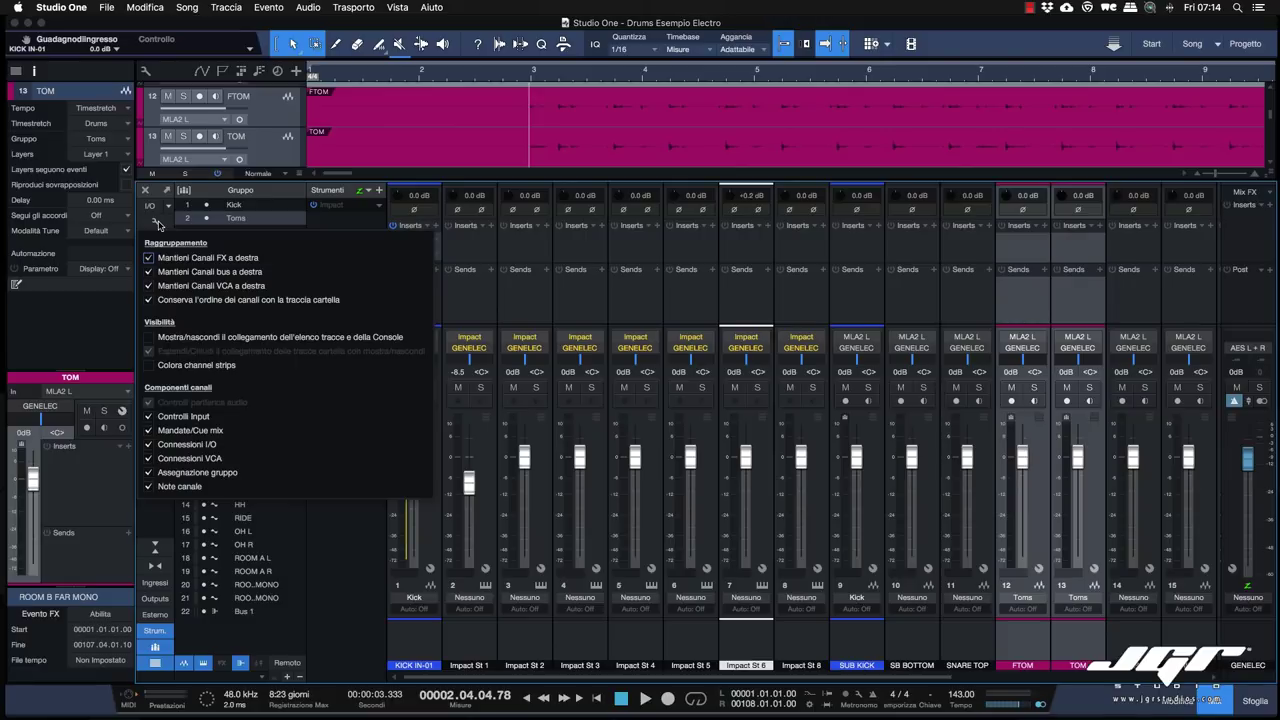
left_click(157, 223)
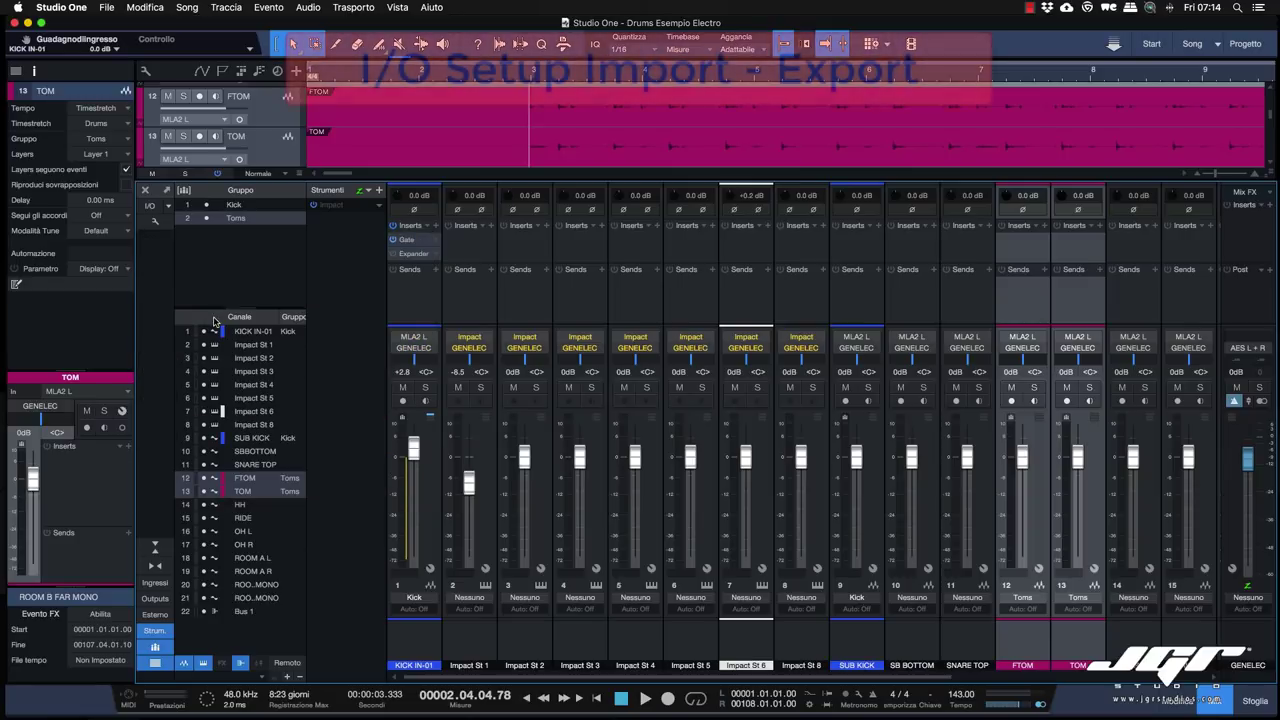
Open the song's I/O setup and enlarge its window to show the full input matrix with the import and export options.
left_click(152, 207)
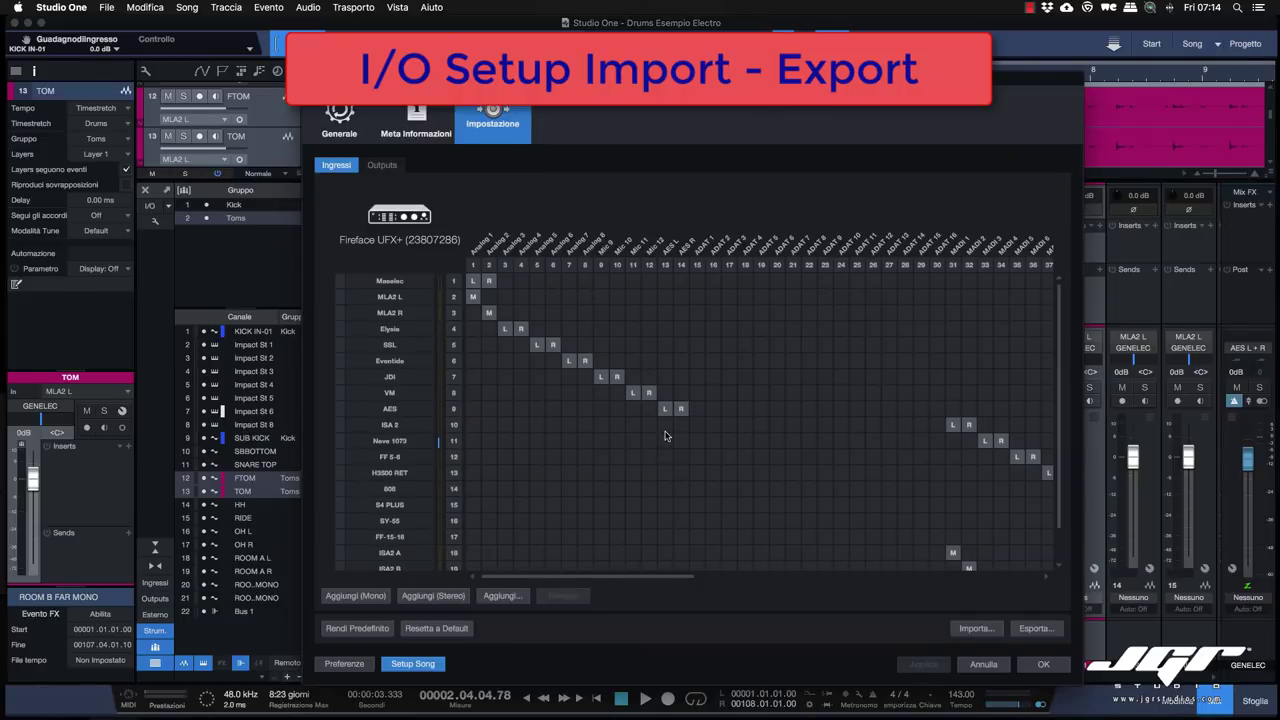
left_click_drag(1092, 685, 1226, 712)
left_click_drag(829, 80, 732, 25)
left_click_drag(1143, 660, 1162, 716)
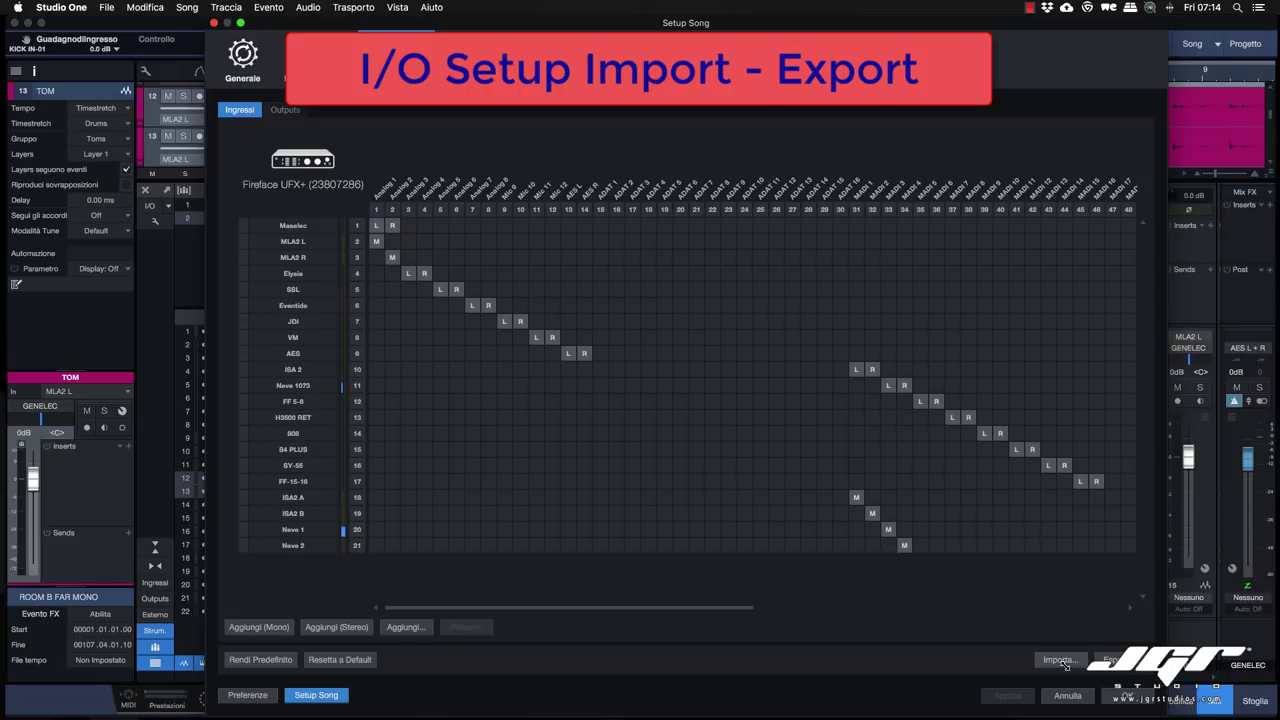
Examine the export of the I/O setup into the IO Configurations folder and leave without saving.
left_click(1112, 660)
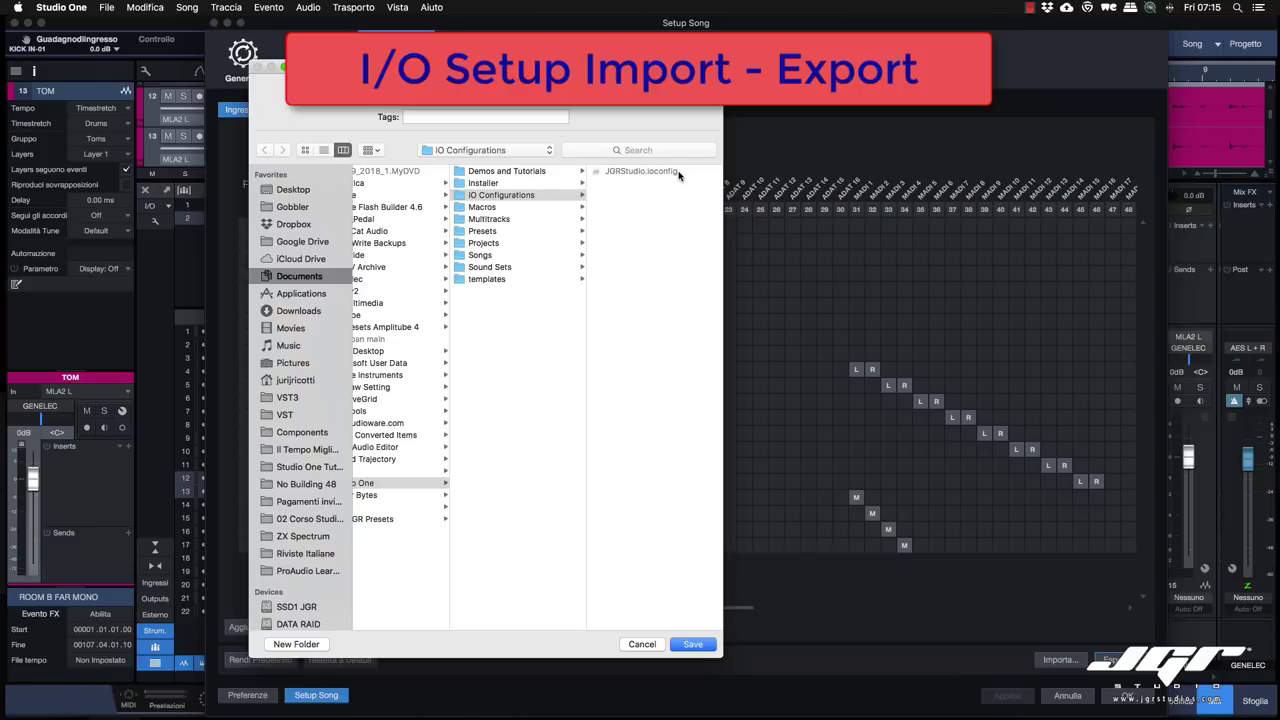
left_click(636, 646)
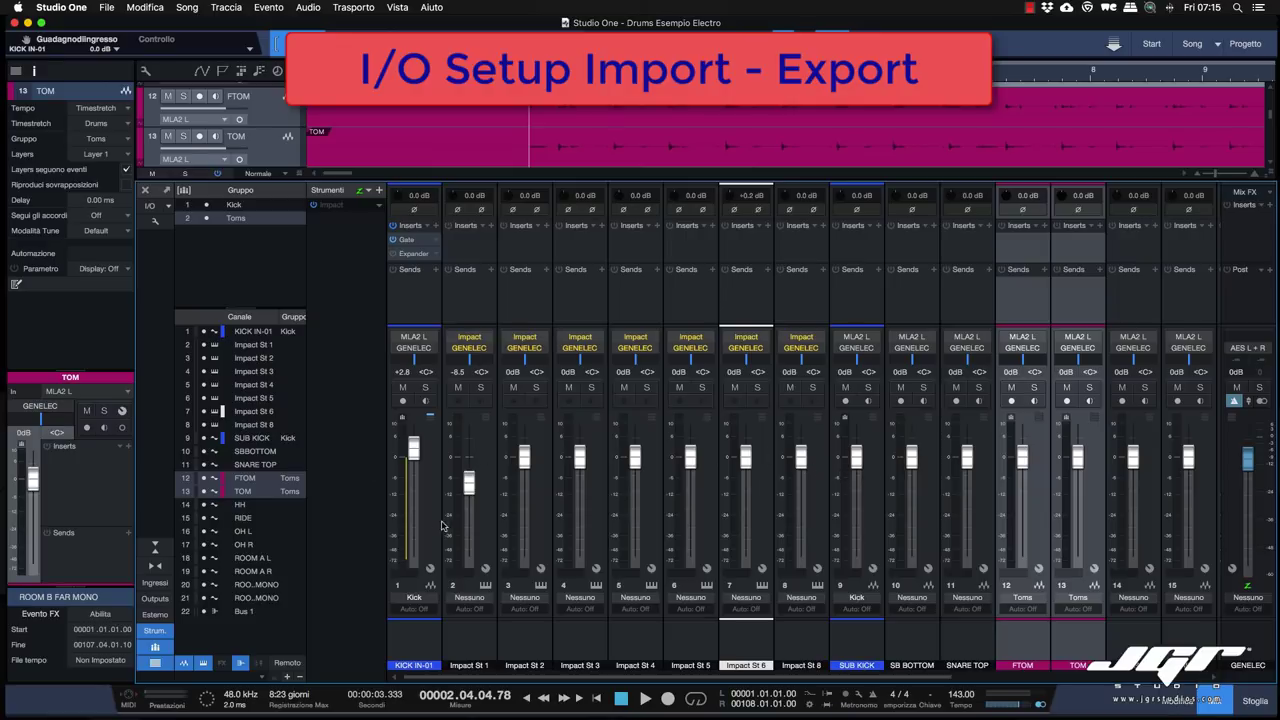
Examine the input and output assignment choices for channels KICK IN-01 through SUB KICK, including assignment in ascending order.
left_click(428, 348)
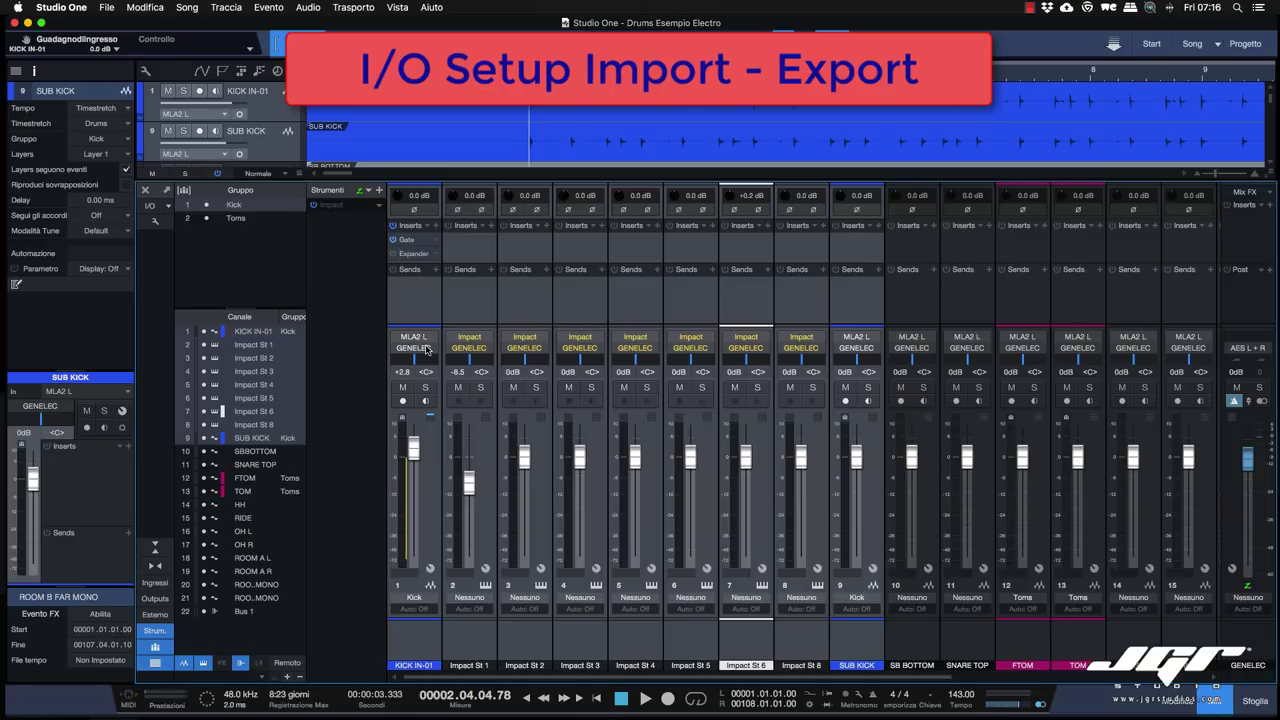
left_click(424, 339)
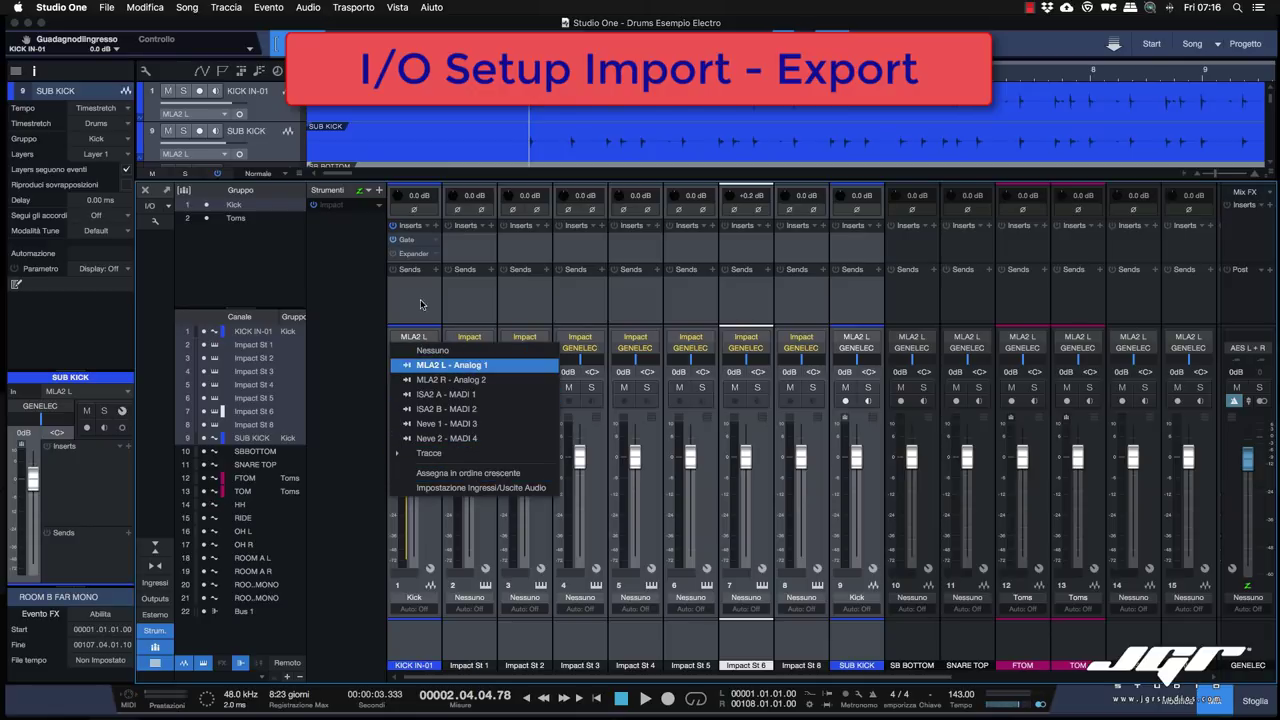
left_click(413, 348)
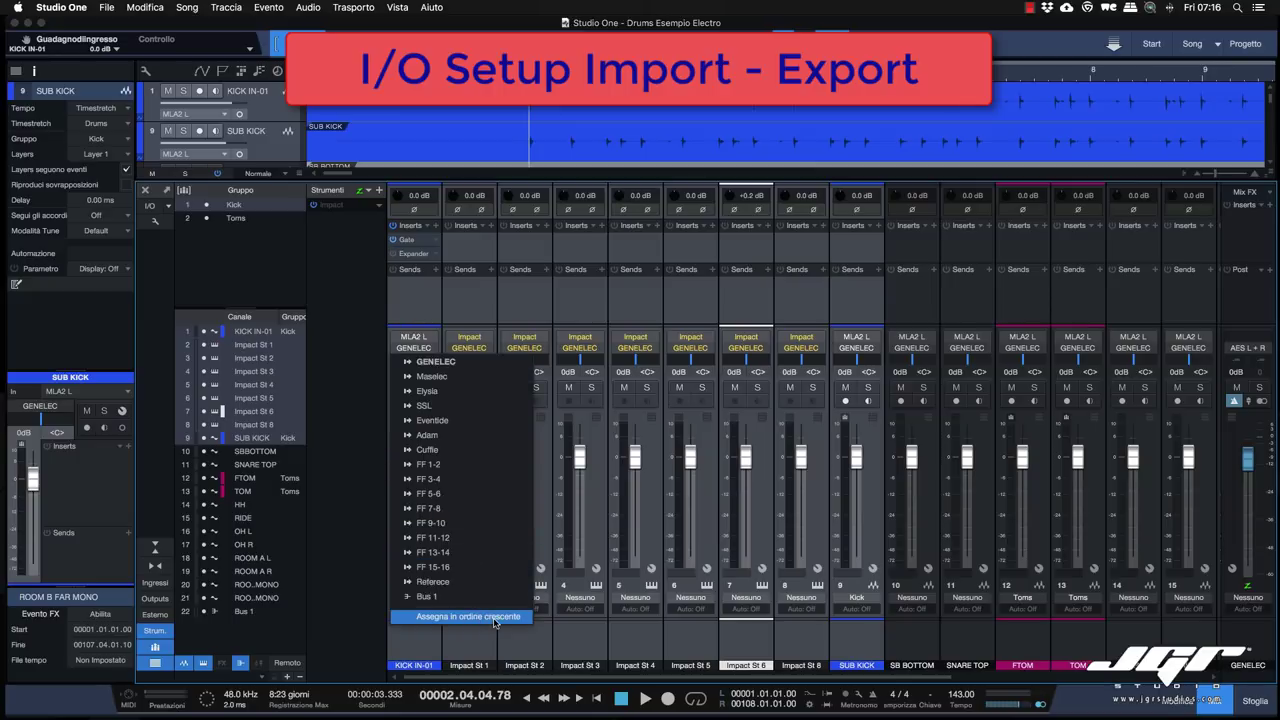
left_click(494, 617)
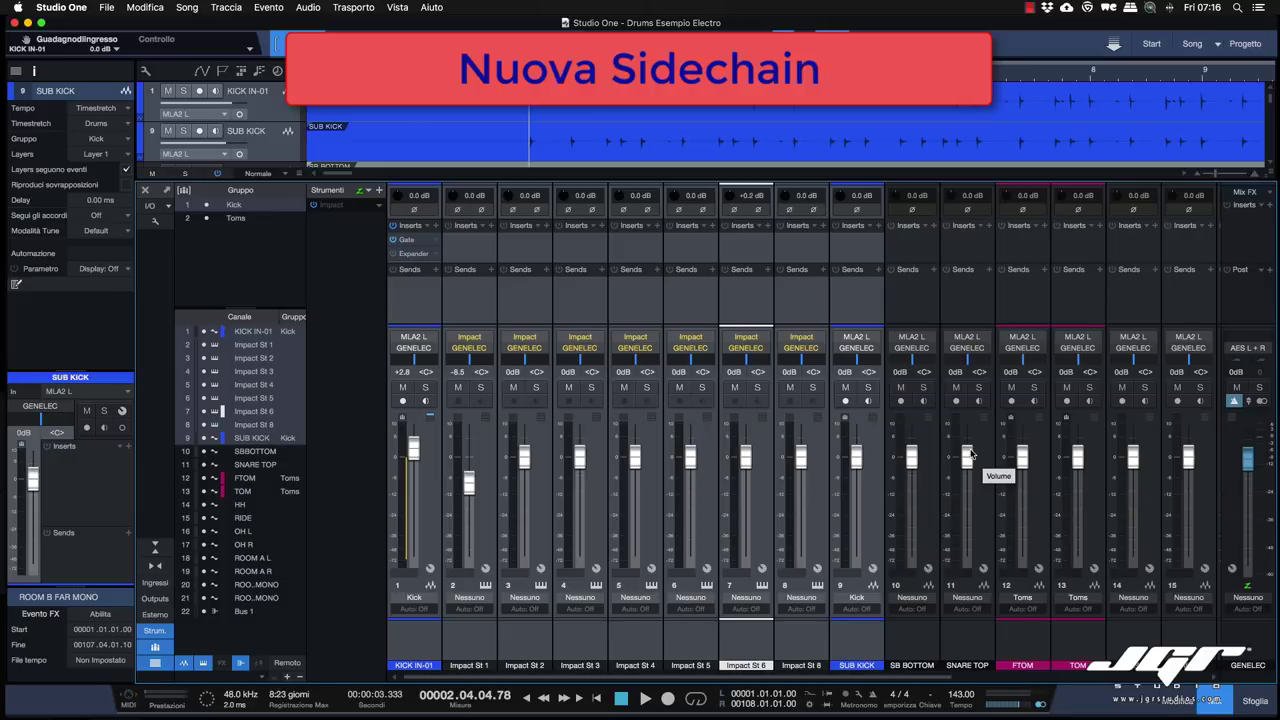
Insert a Compressor on the KICK IN-01 channel and enable its external sidechain.
left_click(436, 227)
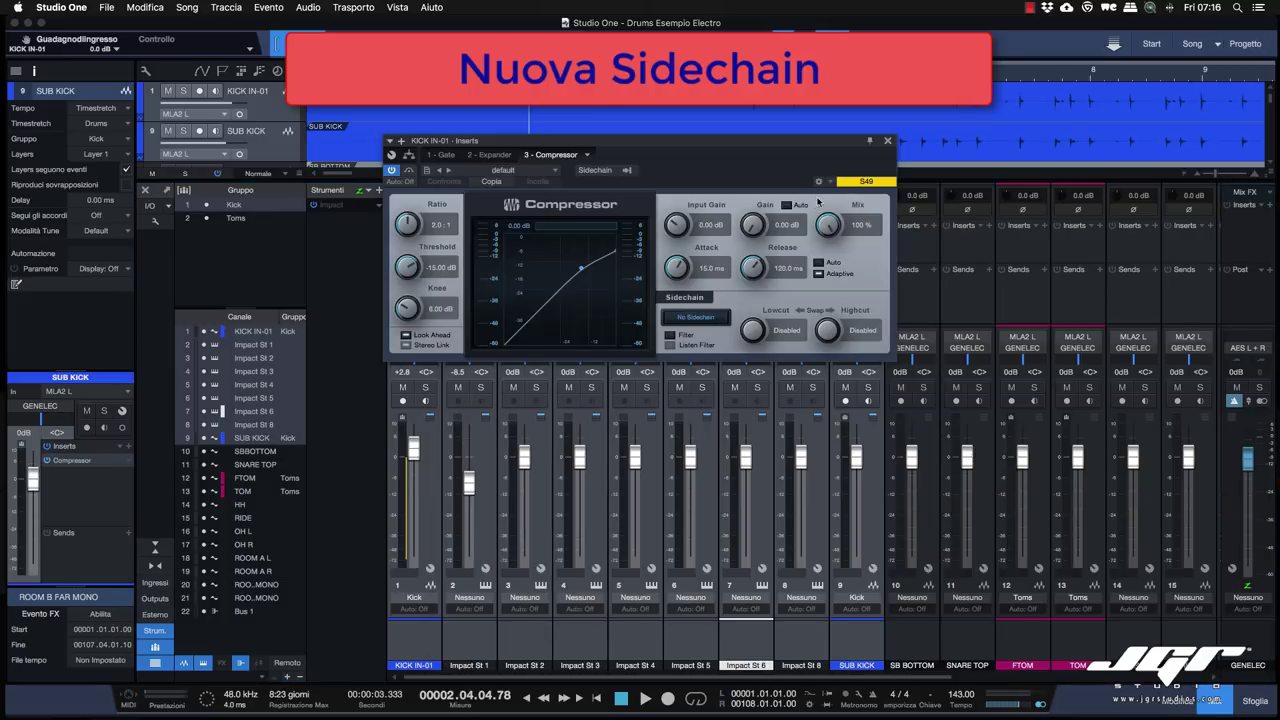
left_click_drag(759, 150, 770, 210)
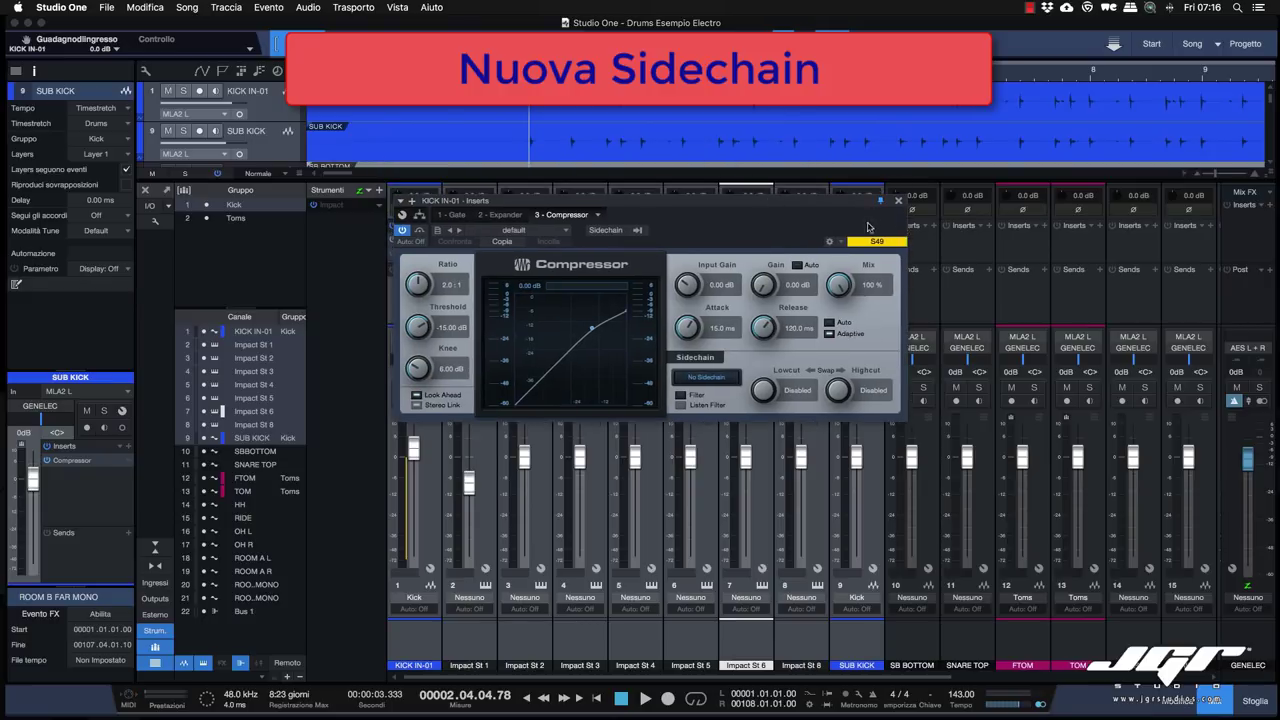
left_click(606, 231)
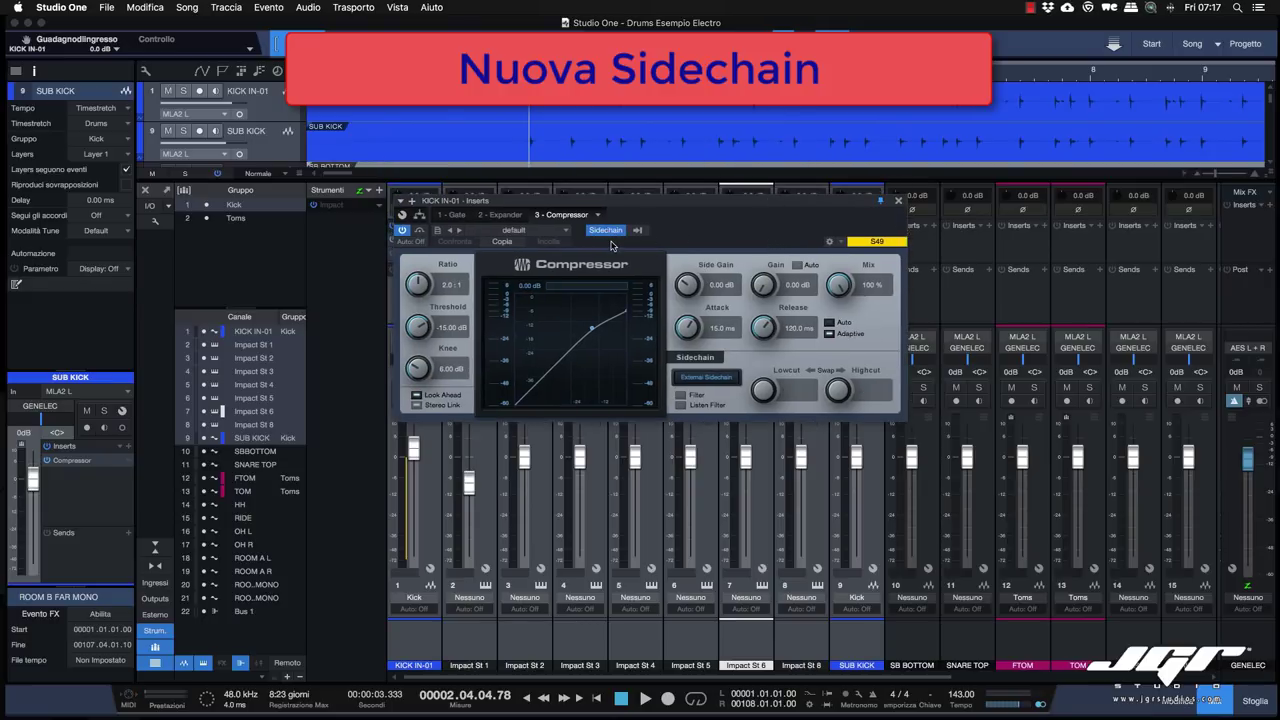
Check the sidechain destinations among SNARE TOP's sends, and set FTOM as the sidechain source of the KICK IN-01 compressor.
left_click(989, 271)
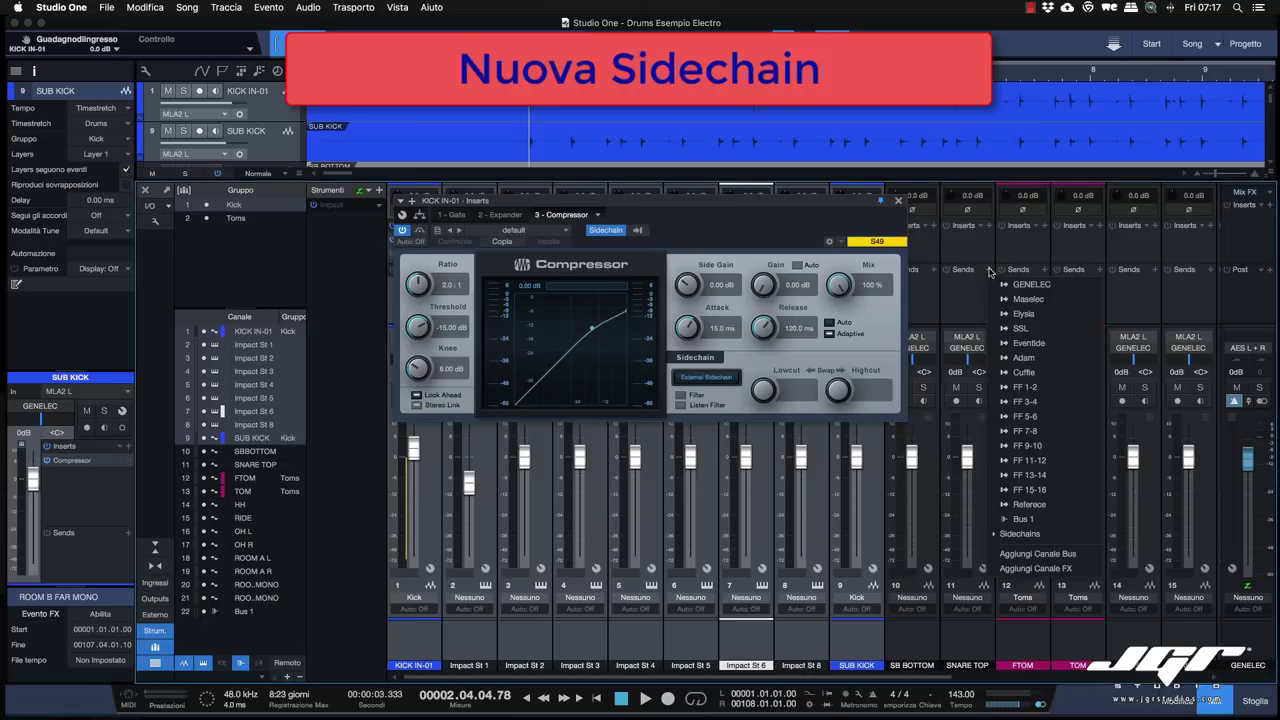
left_click(1039, 537)
left_click(662, 232)
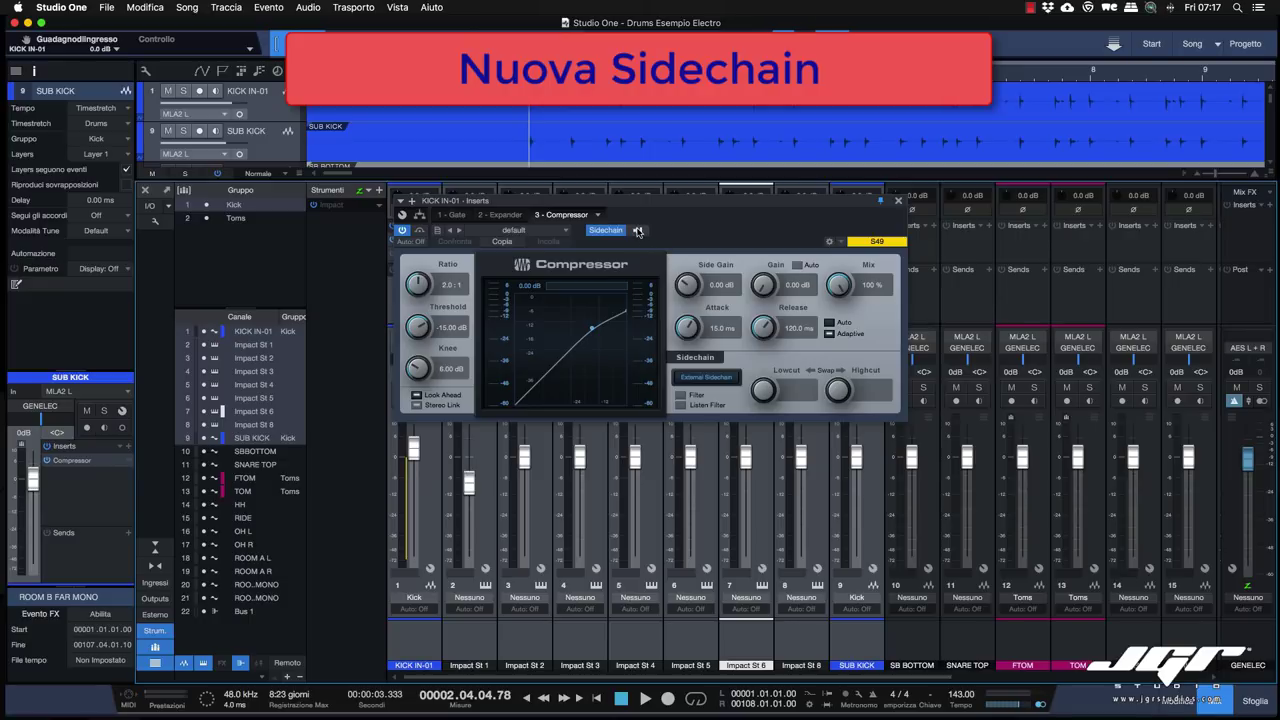
left_click(638, 231)
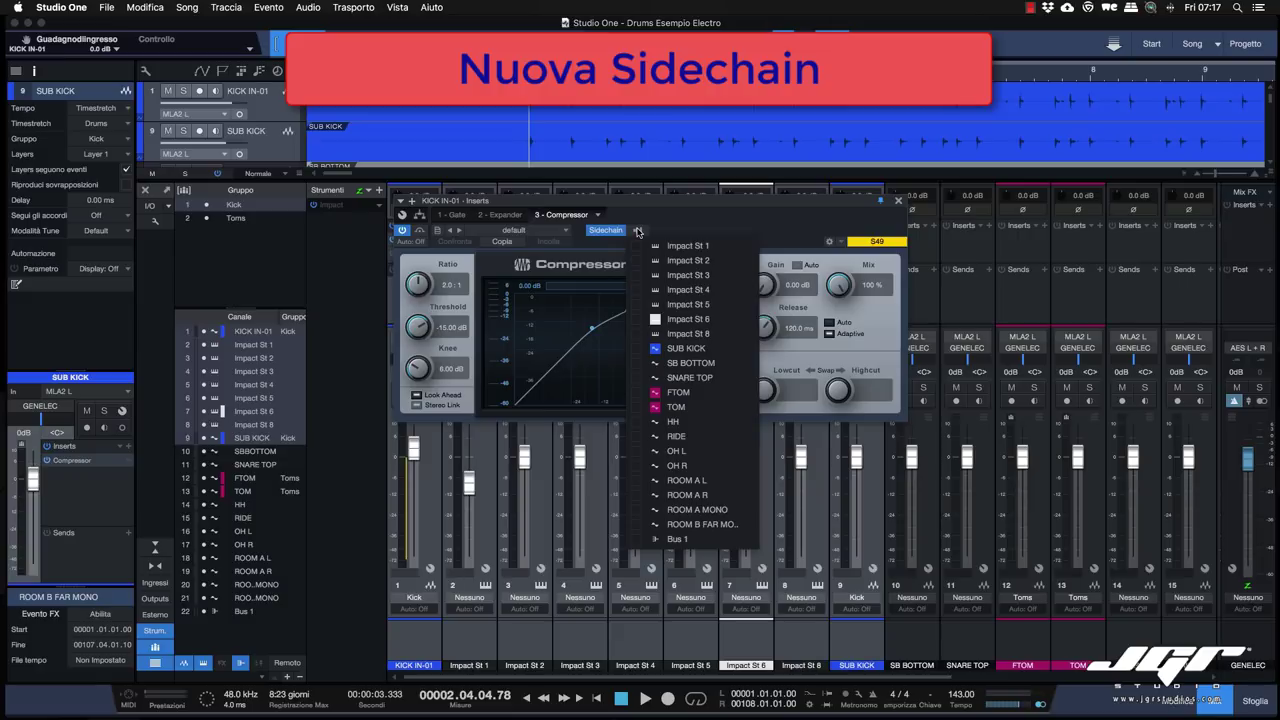
left_click(639, 393)
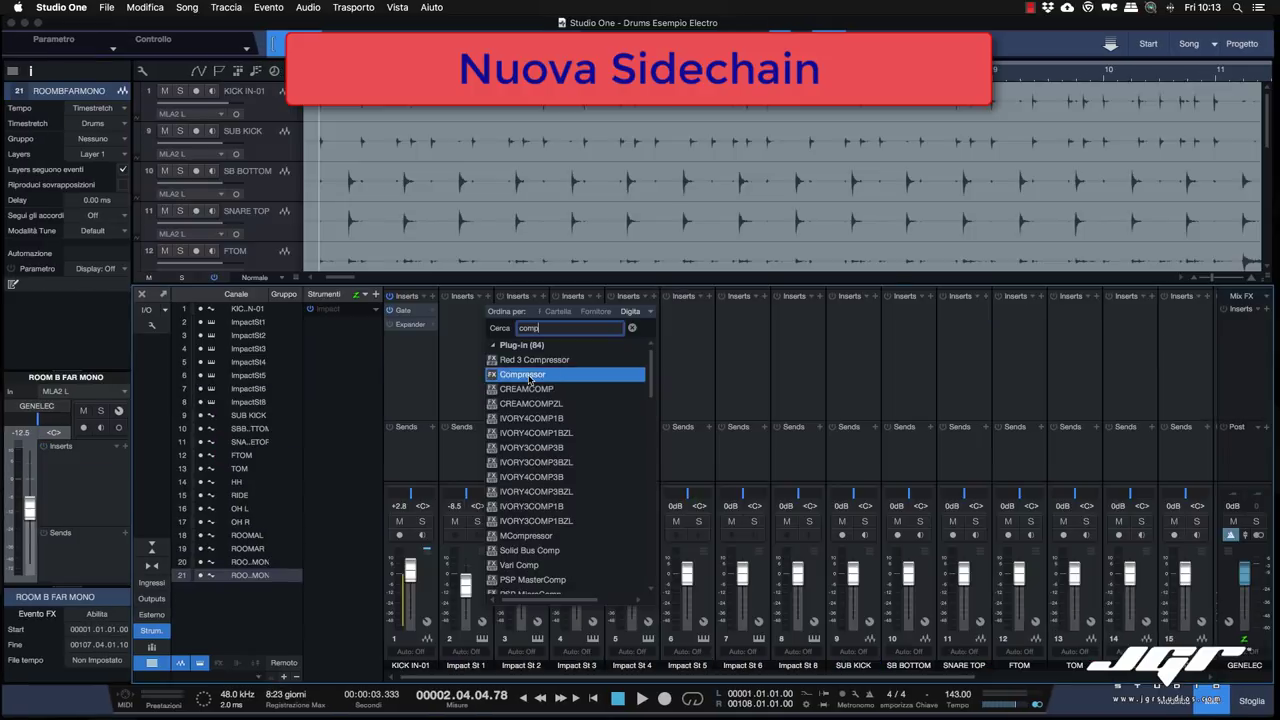
Insert a Compressor on Impact St 1, enable its sidechain with SUB KICK as the source, and close the plug-in window.
left_click(529, 376)
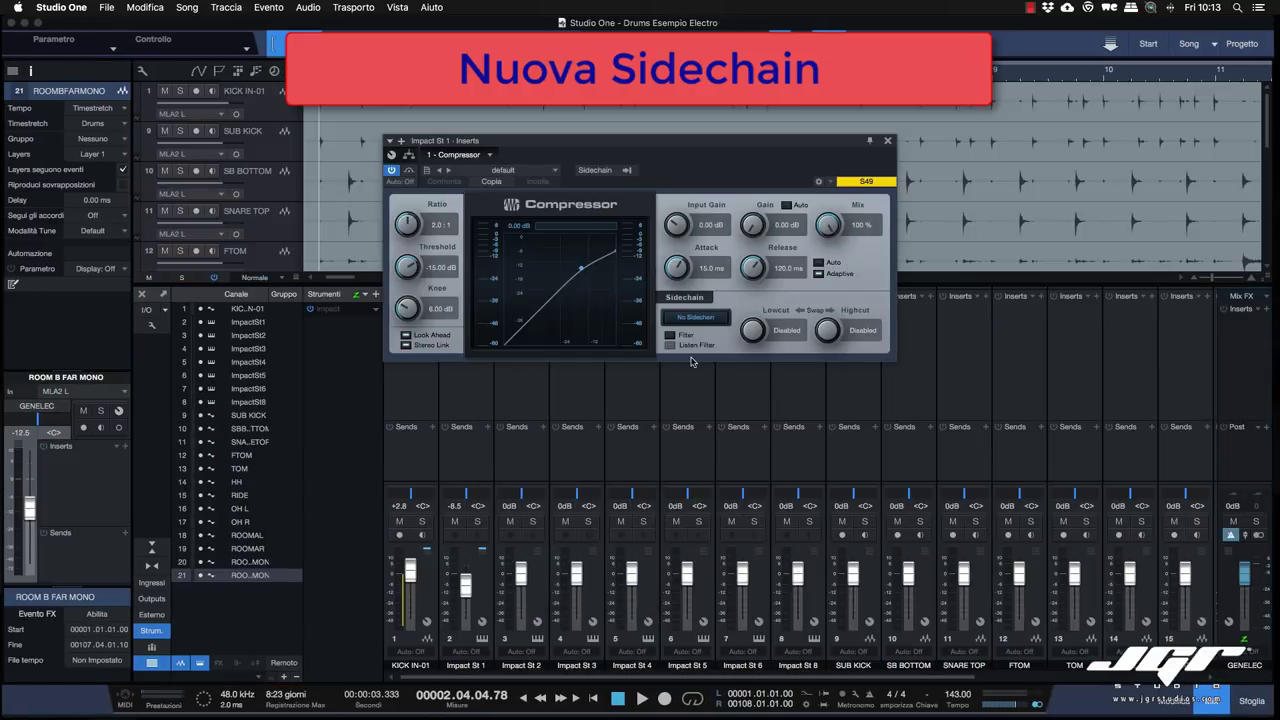
left_click(594, 174)
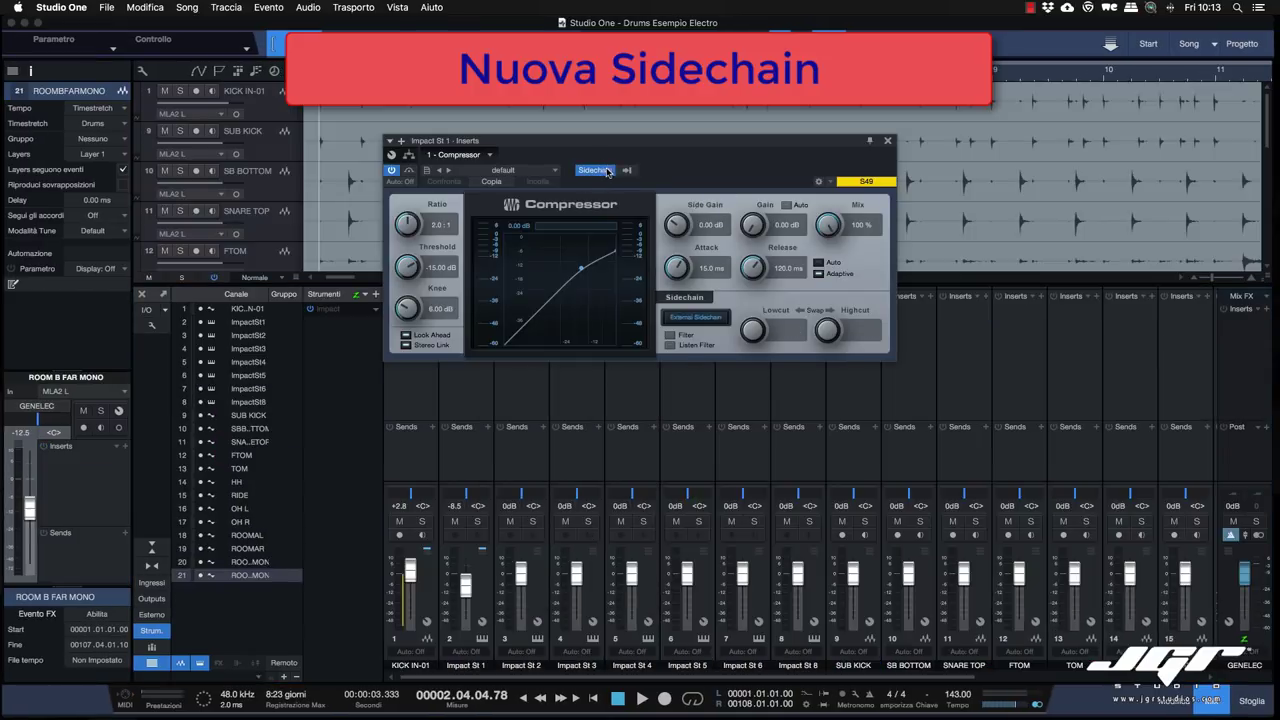
left_click(628, 171)
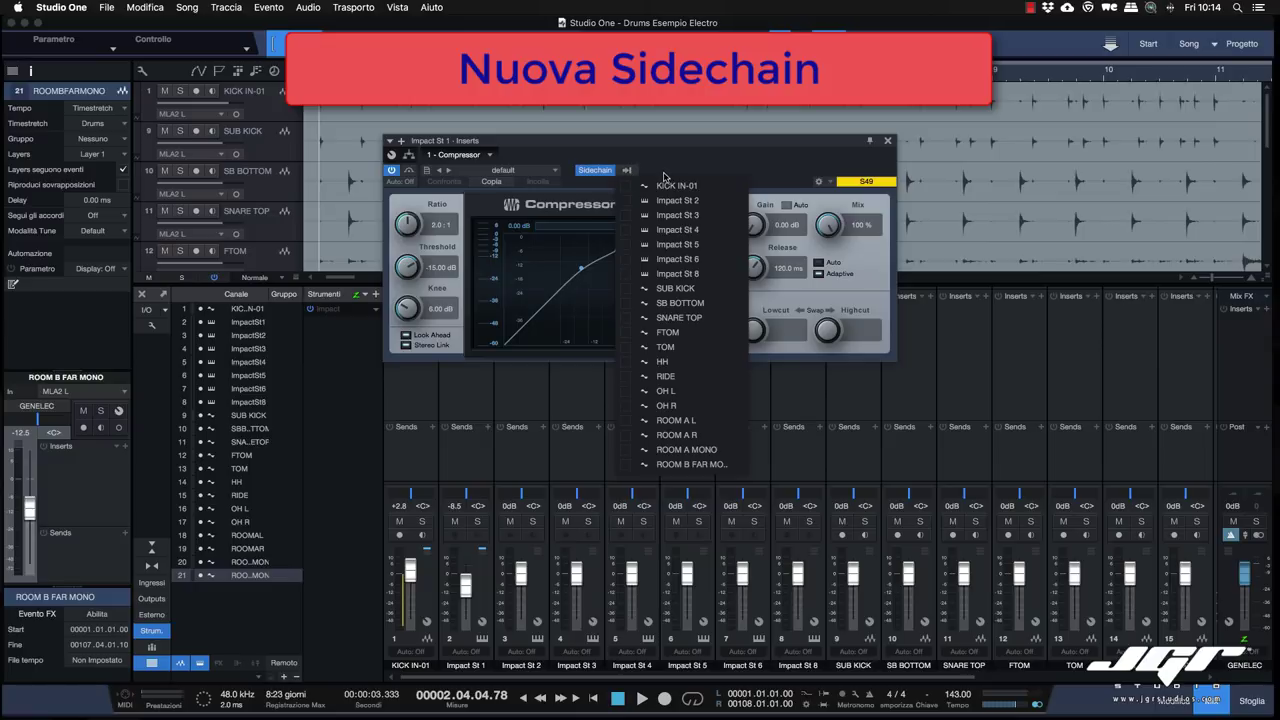
left_click(684, 290)
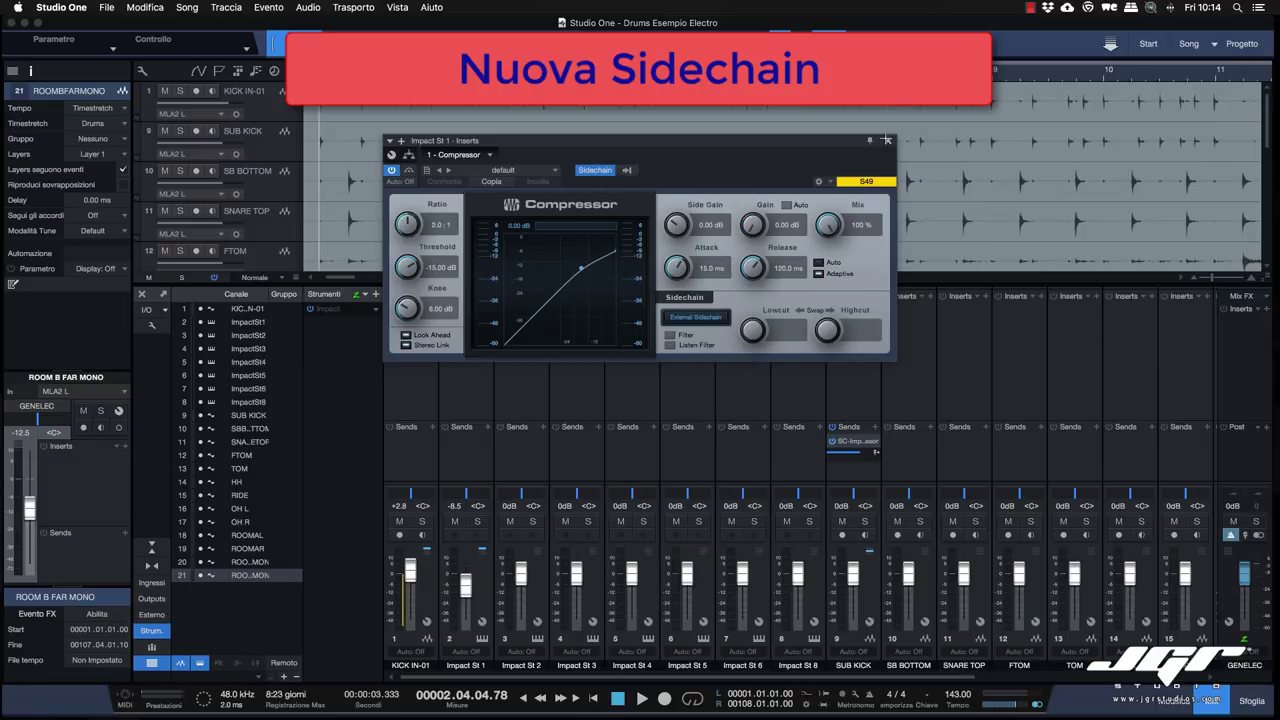
left_click(887, 142)
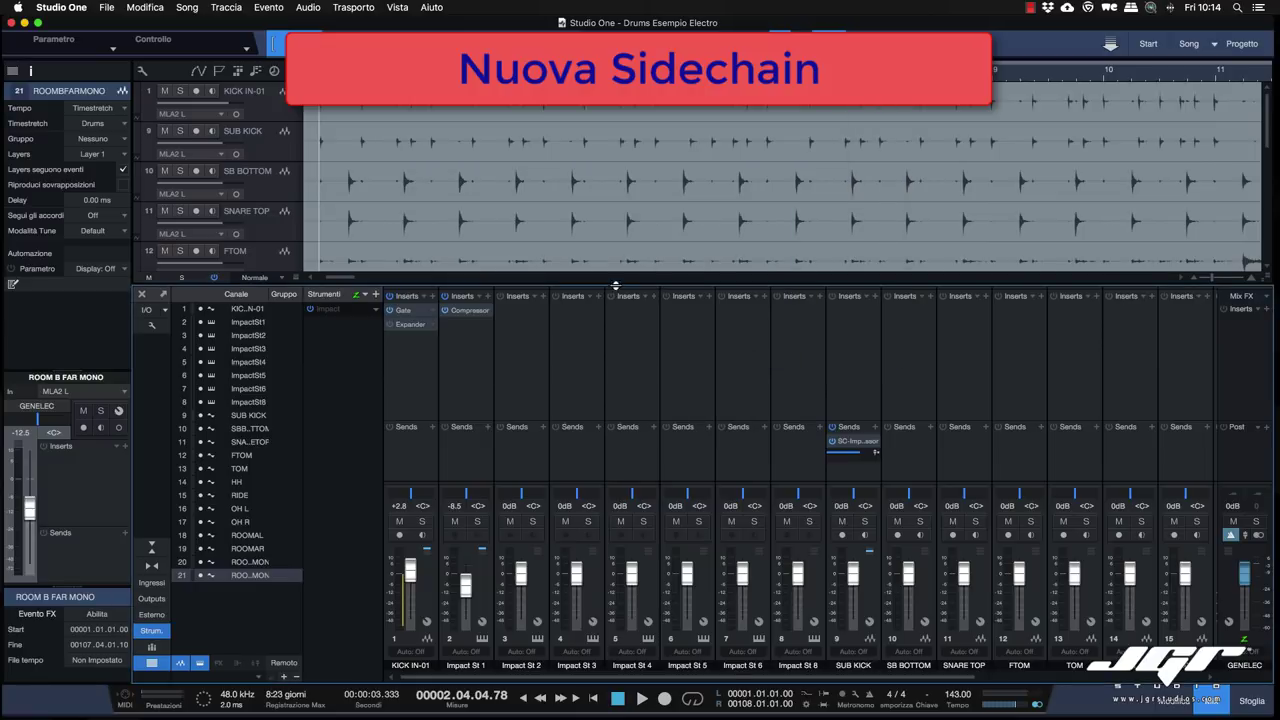
Copy the Compressor from Impact St 1 to Impact St 2 and Impact St 3, and enlarge the mixer's sends area.
left_click(470, 311)
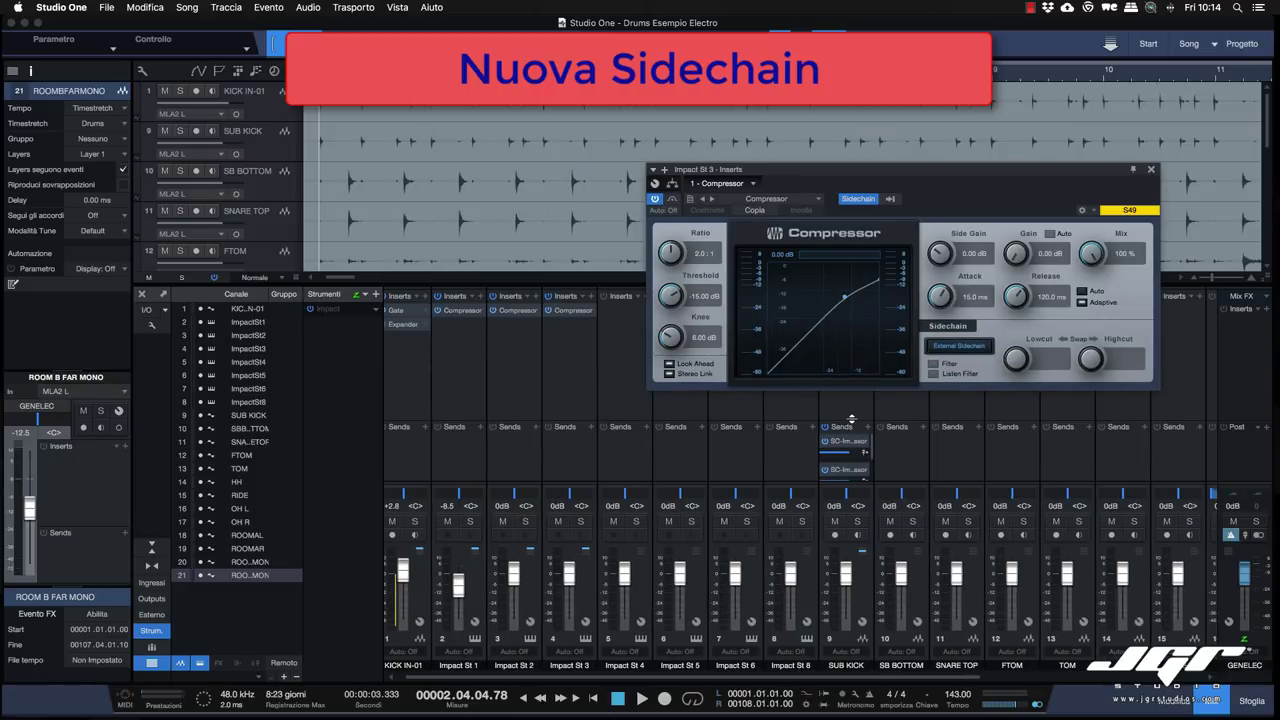
left_click_drag(852, 421, 852, 407)
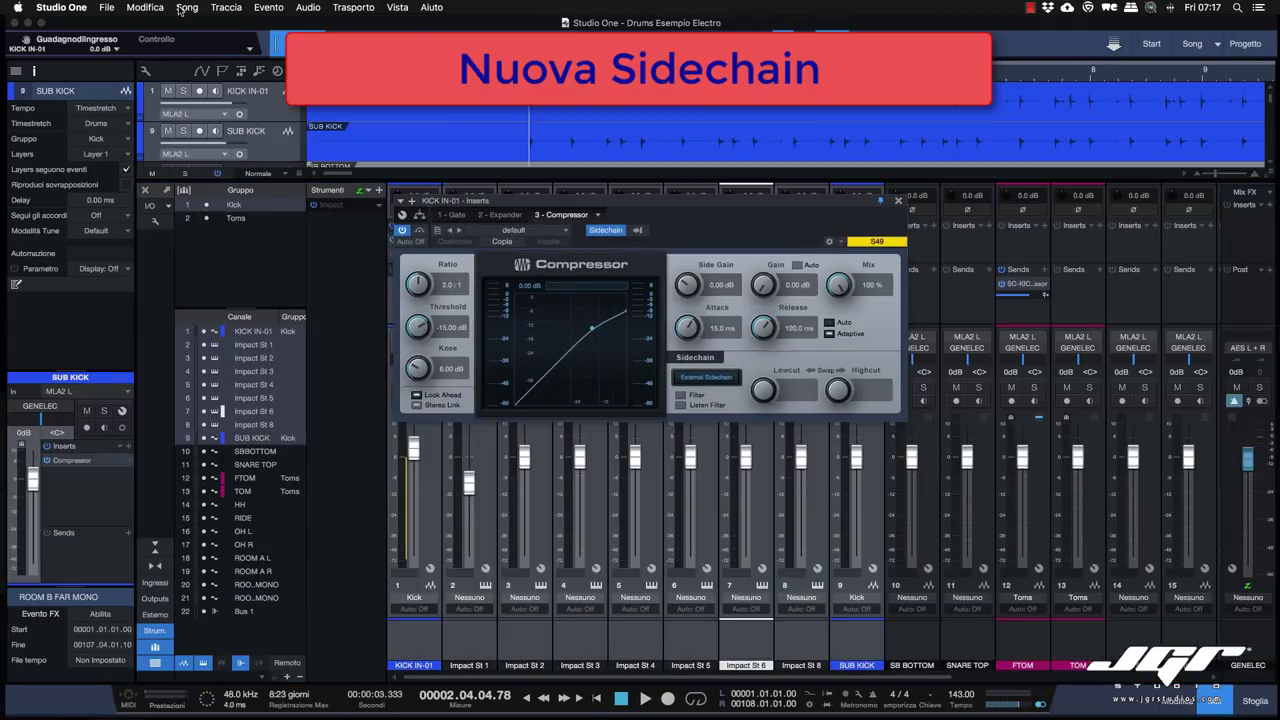
Open the song's mixdown export settings and enable the Mono option for the GENELEC output.
left_click(184, 8)
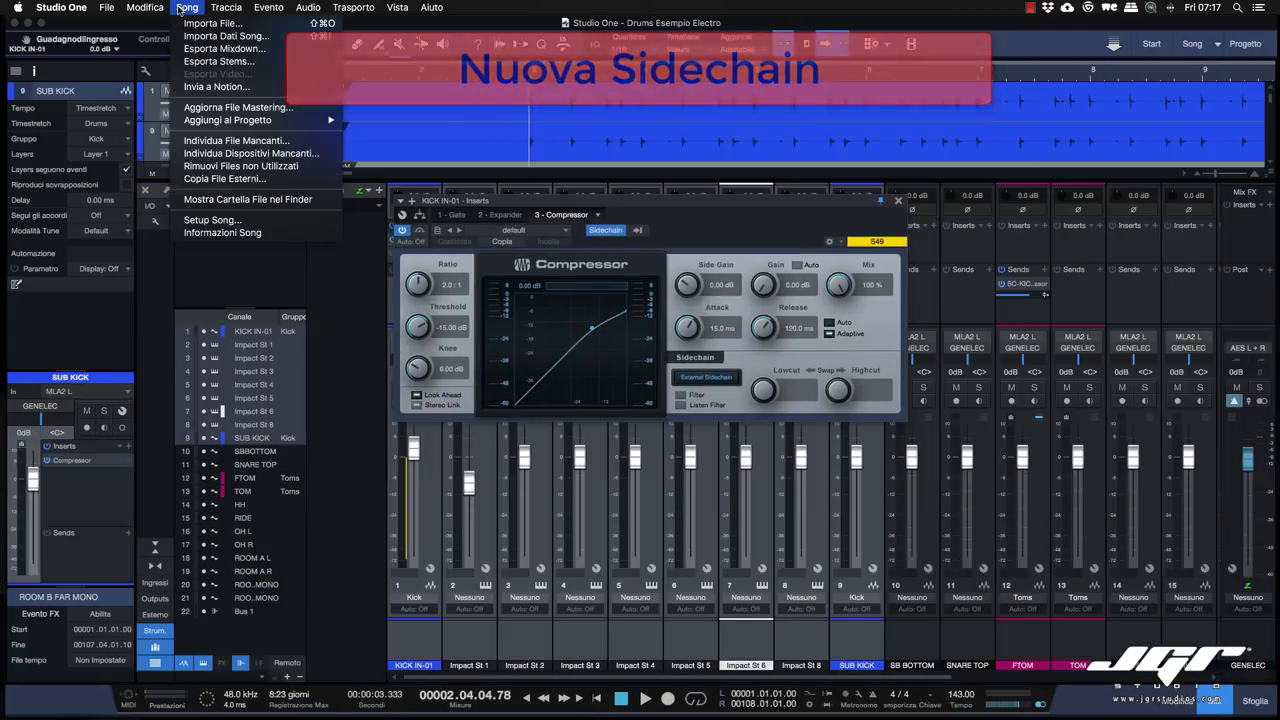
left_click(200, 48)
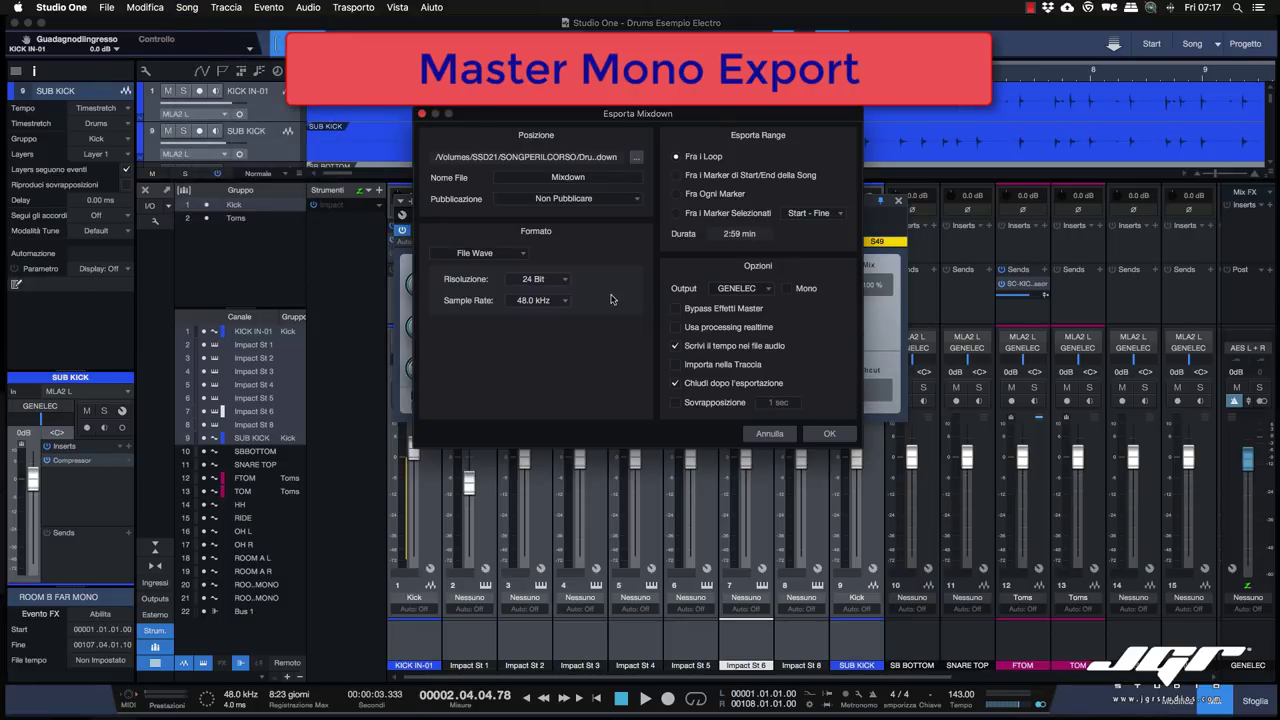
left_click(787, 289)
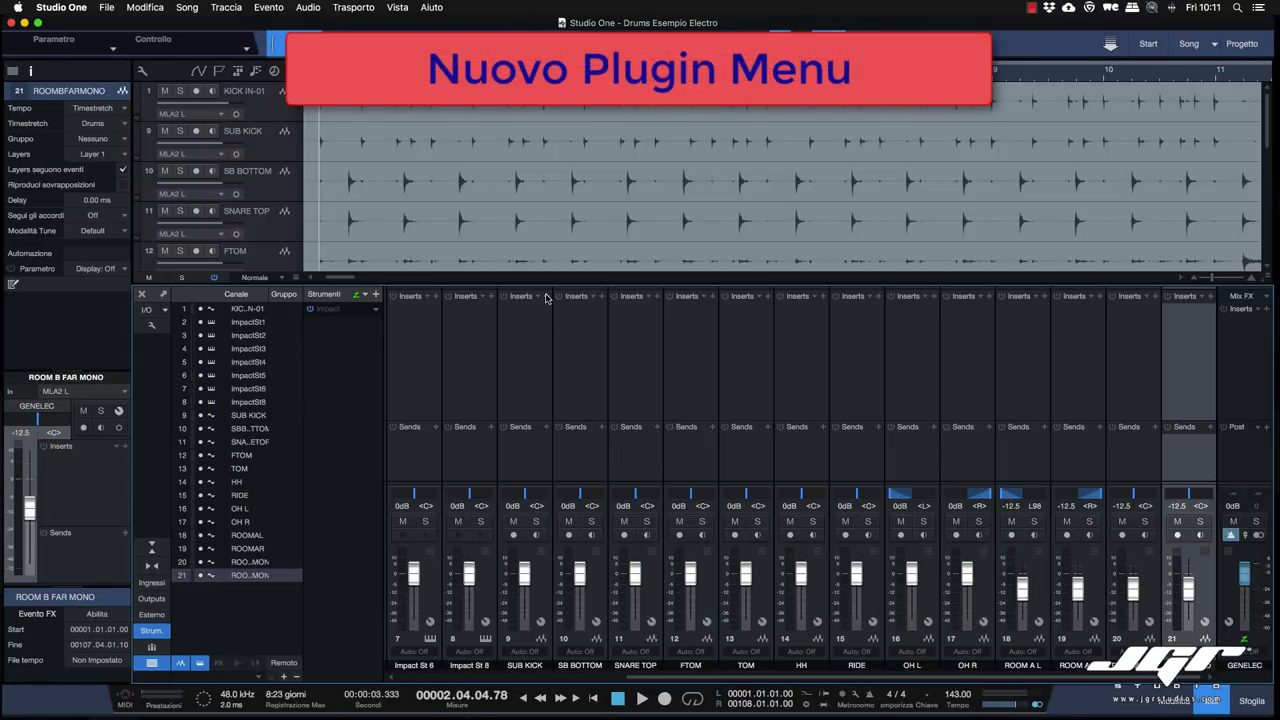
Examine SUB KICK's insert plug-in list sorted flat, by folder, by vendor and by format.
left_click(546, 296)
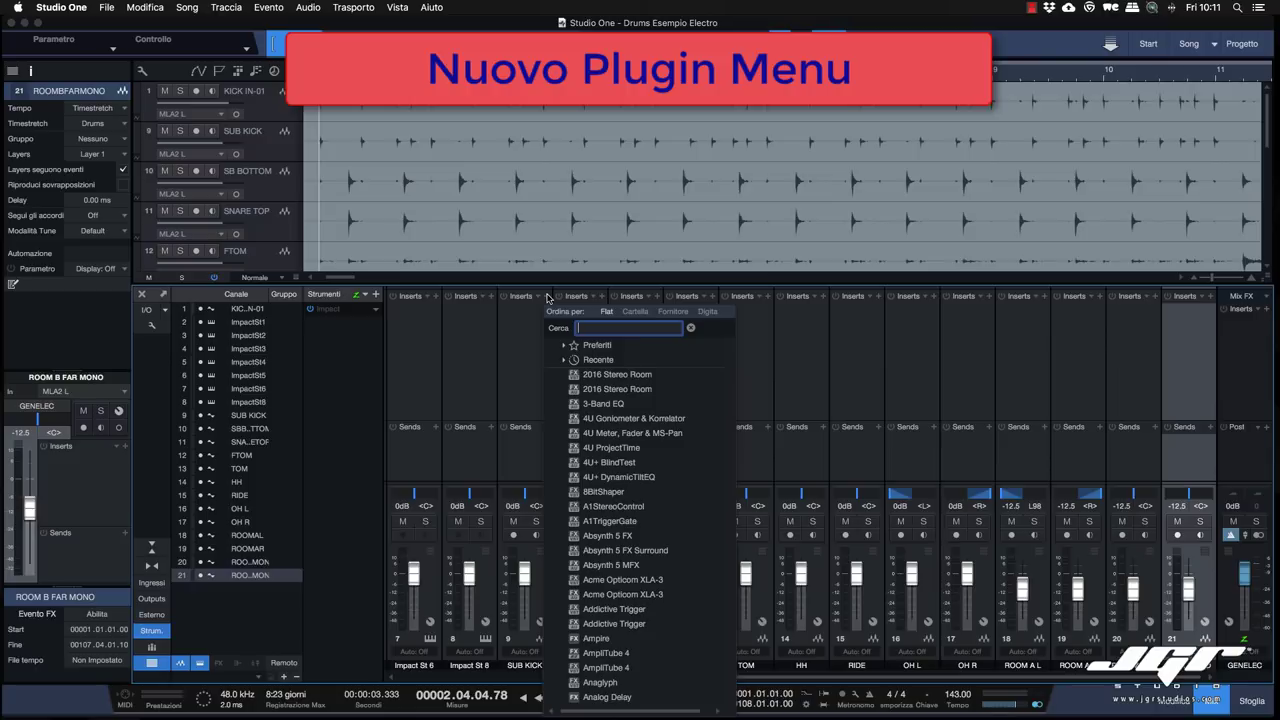
left_click(632, 312)
left_click(610, 313)
left_click(636, 313)
left_click(673, 313)
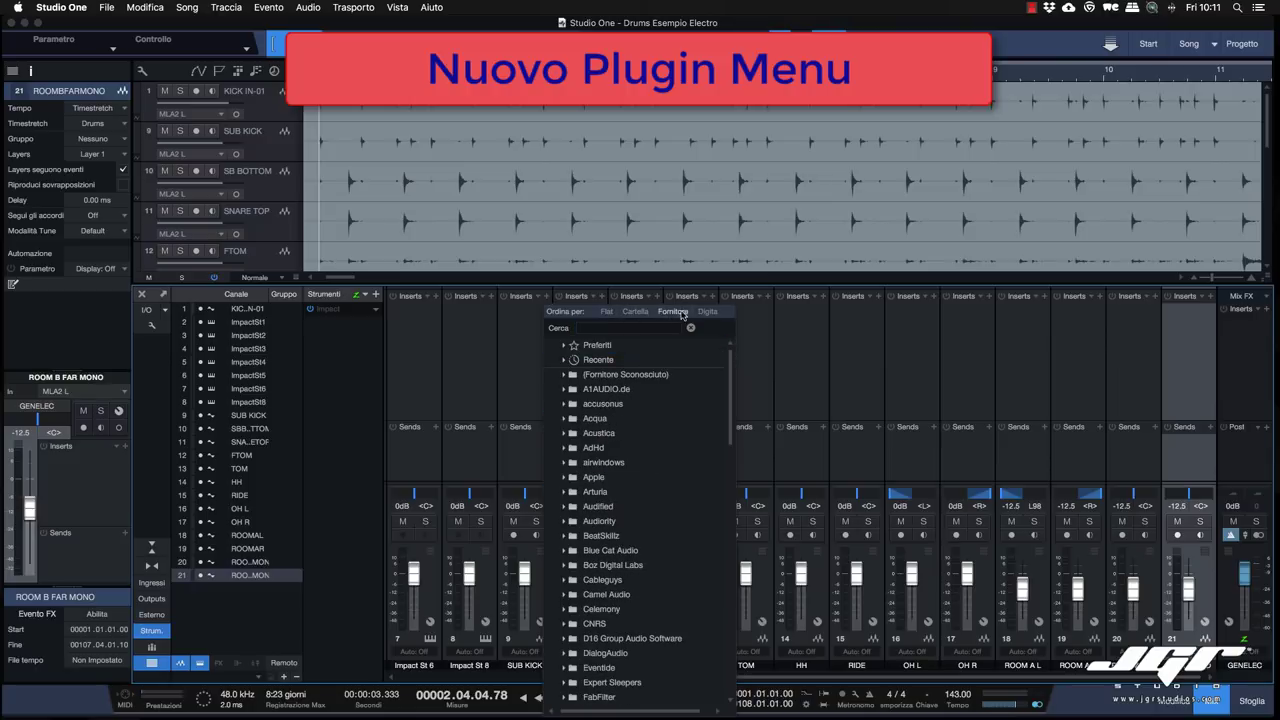
left_click(706, 313)
scroll(754, 343, "left", 1)
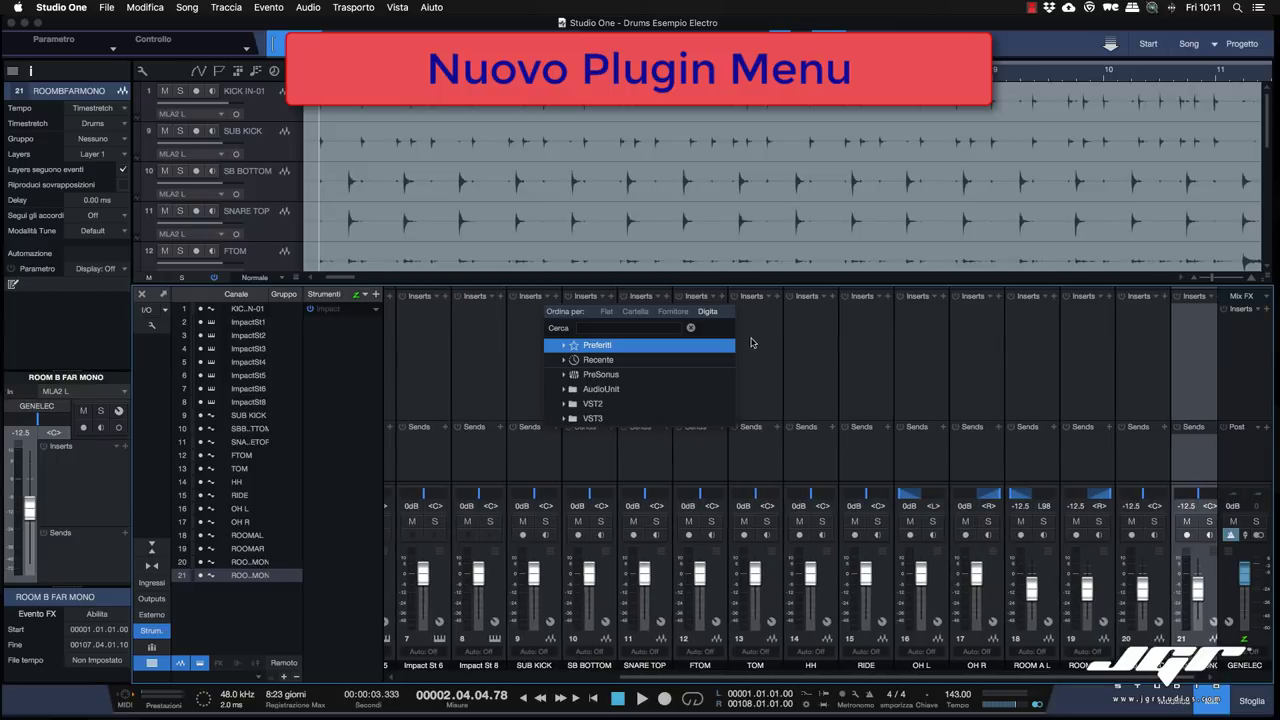
left_click(752, 316)
Set the console's plug-in menu preference to Base.
left_click(82, 7)
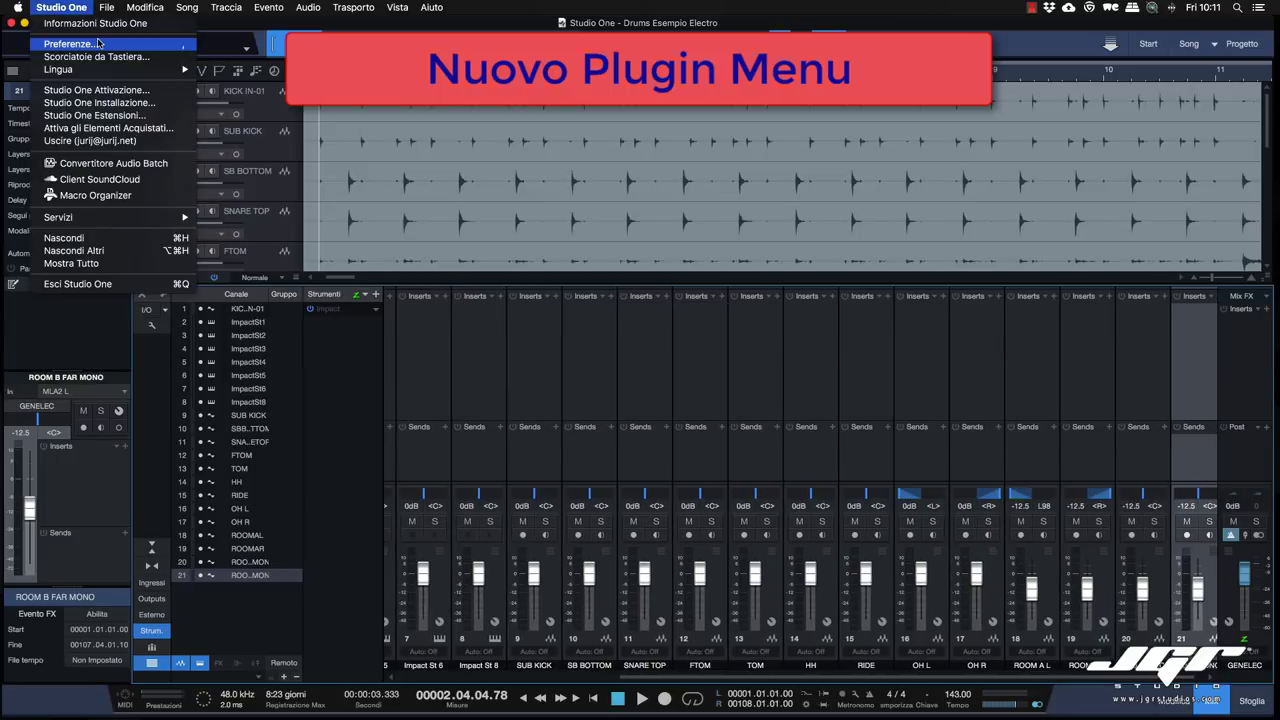
left_click(97, 43)
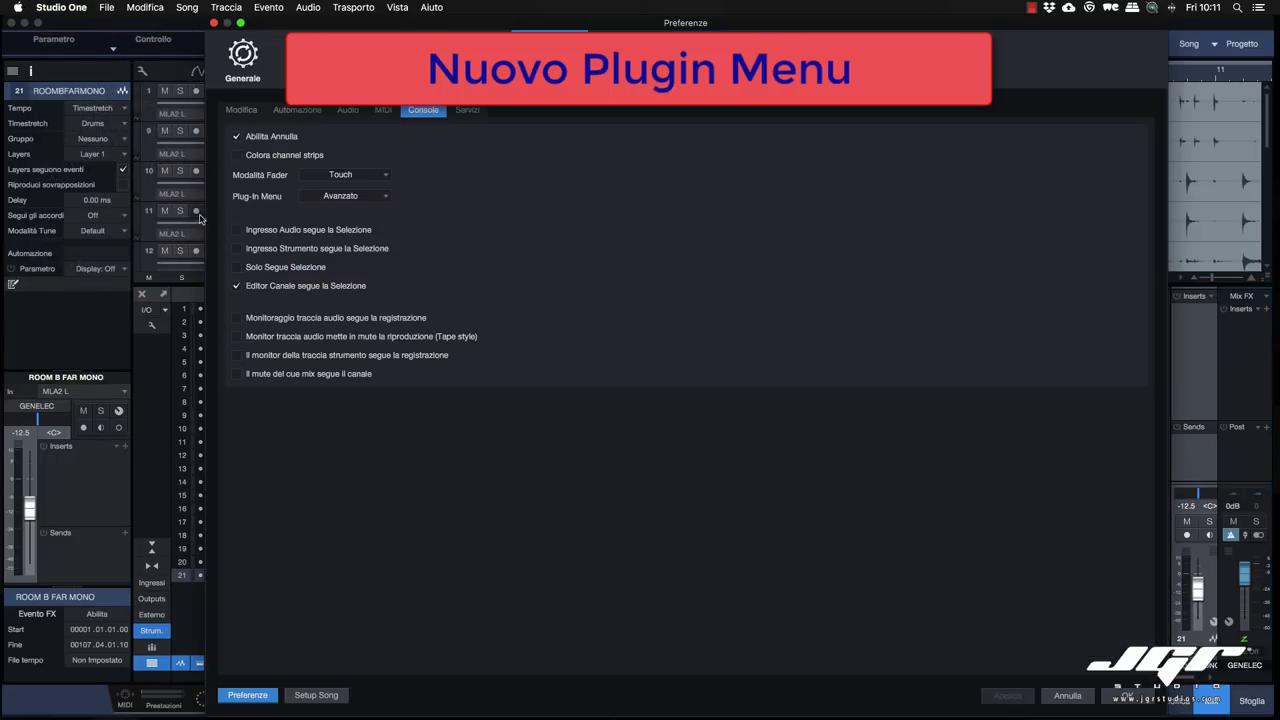
left_click(372, 199)
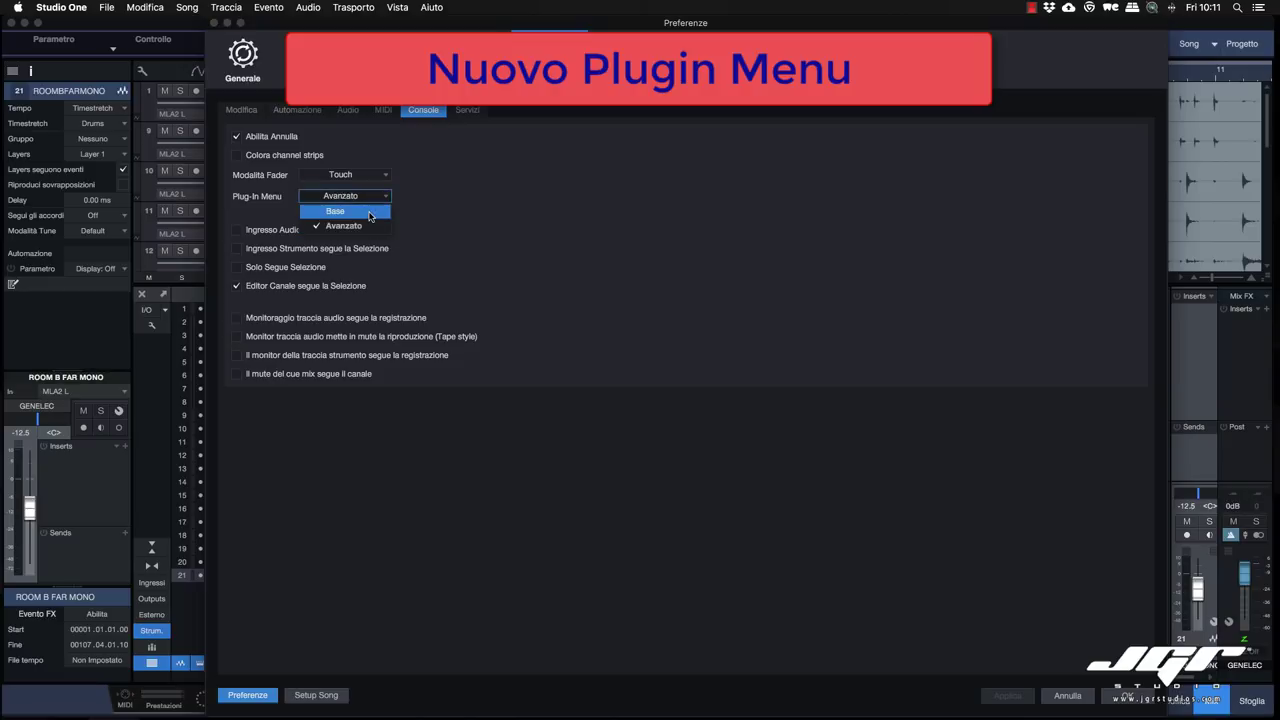
left_click(336, 212)
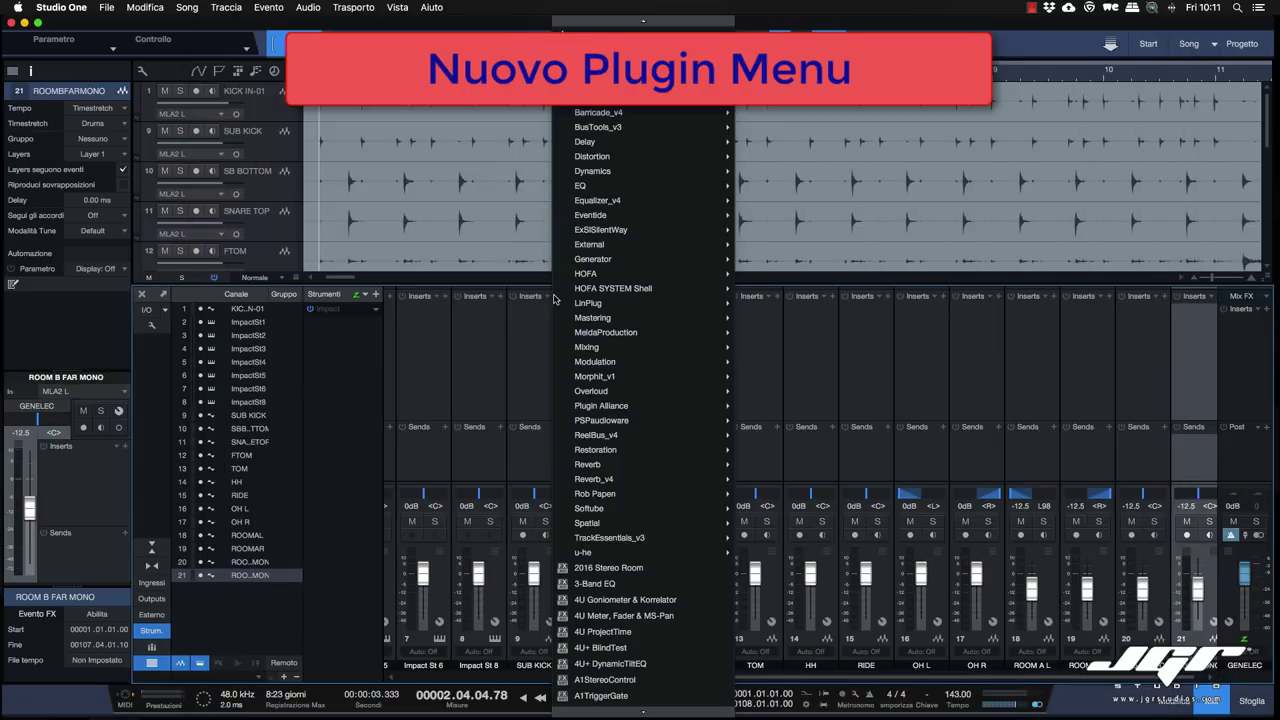
Examine the plug-in categories in SUB KICK's basic insert menu, including the Dynamics plug-ins.
mouse_move(597, 290)
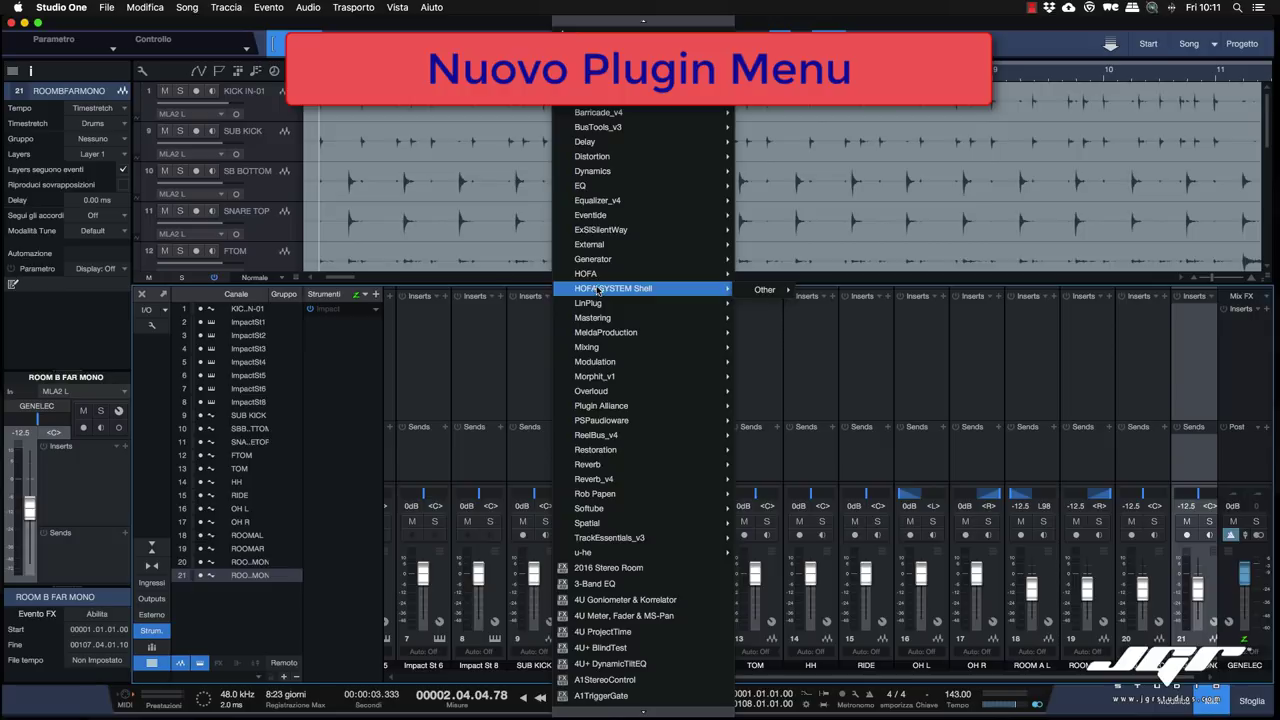
mouse_move(607, 238)
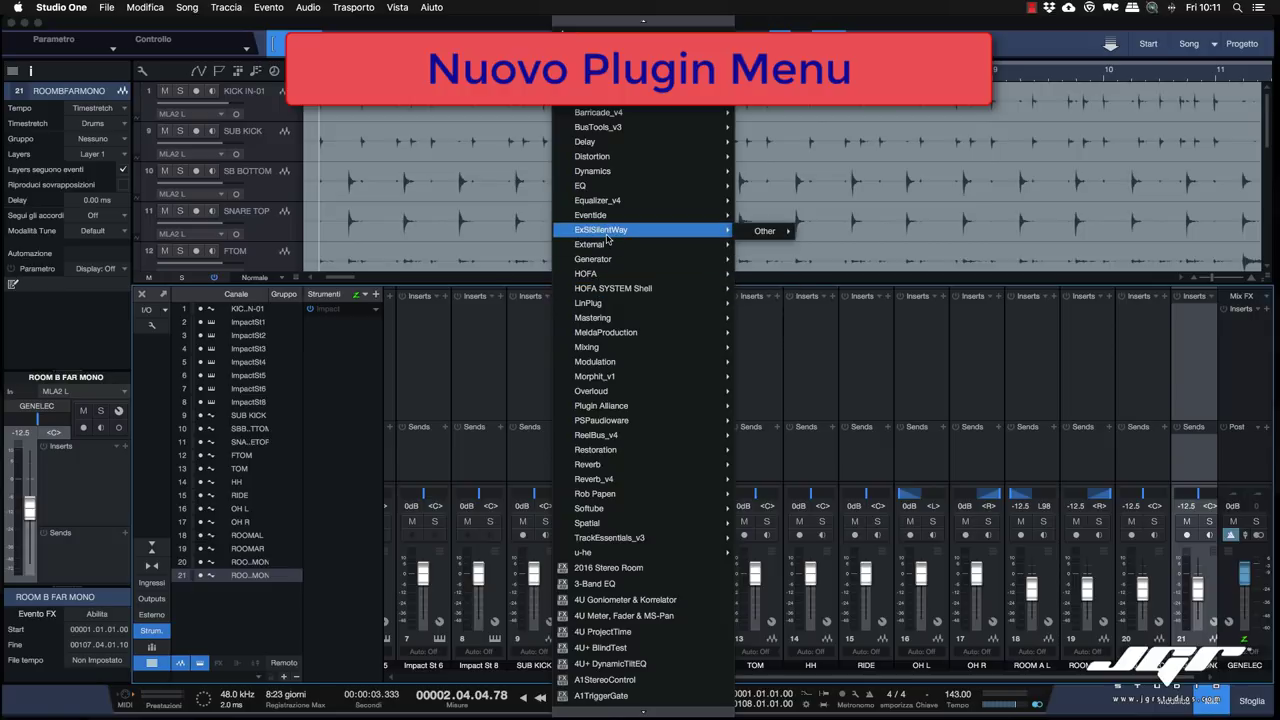
mouse_move(592, 171)
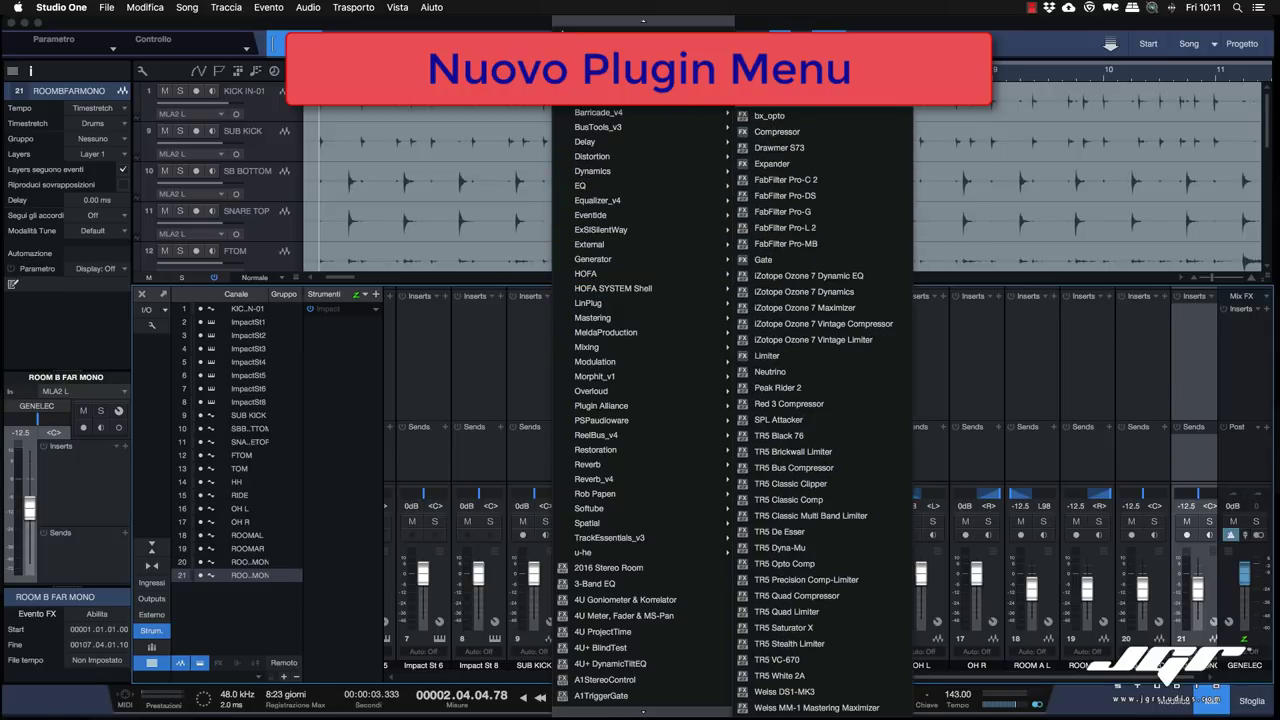
mouse_move(592, 98)
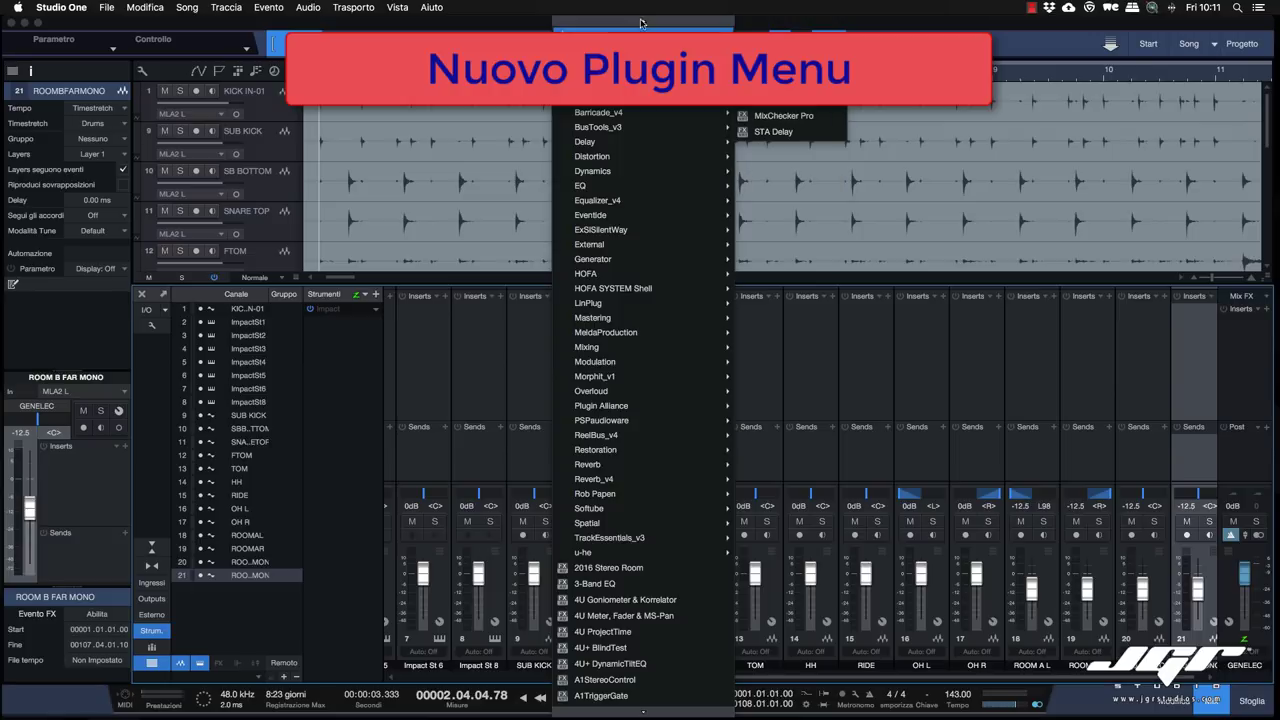
mouse_move(646, 24)
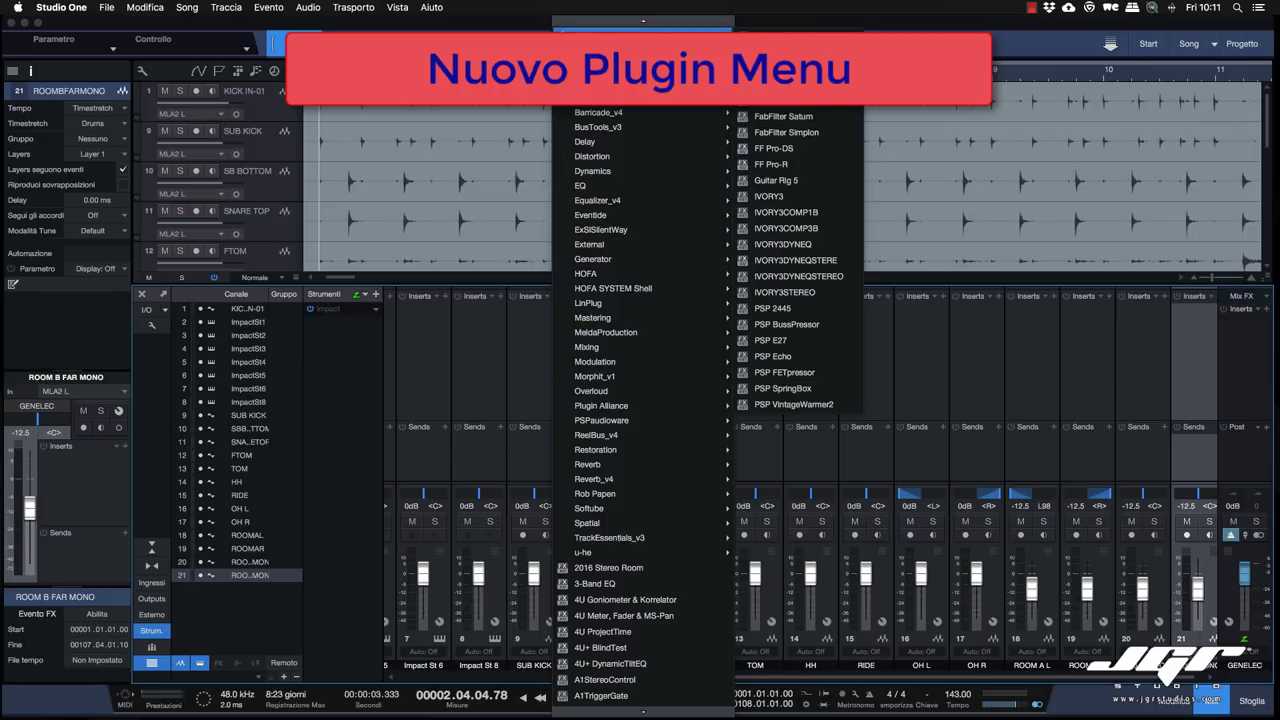
Open the program preferences and change the console's plug-in menu option.
mouse_move(642, 46)
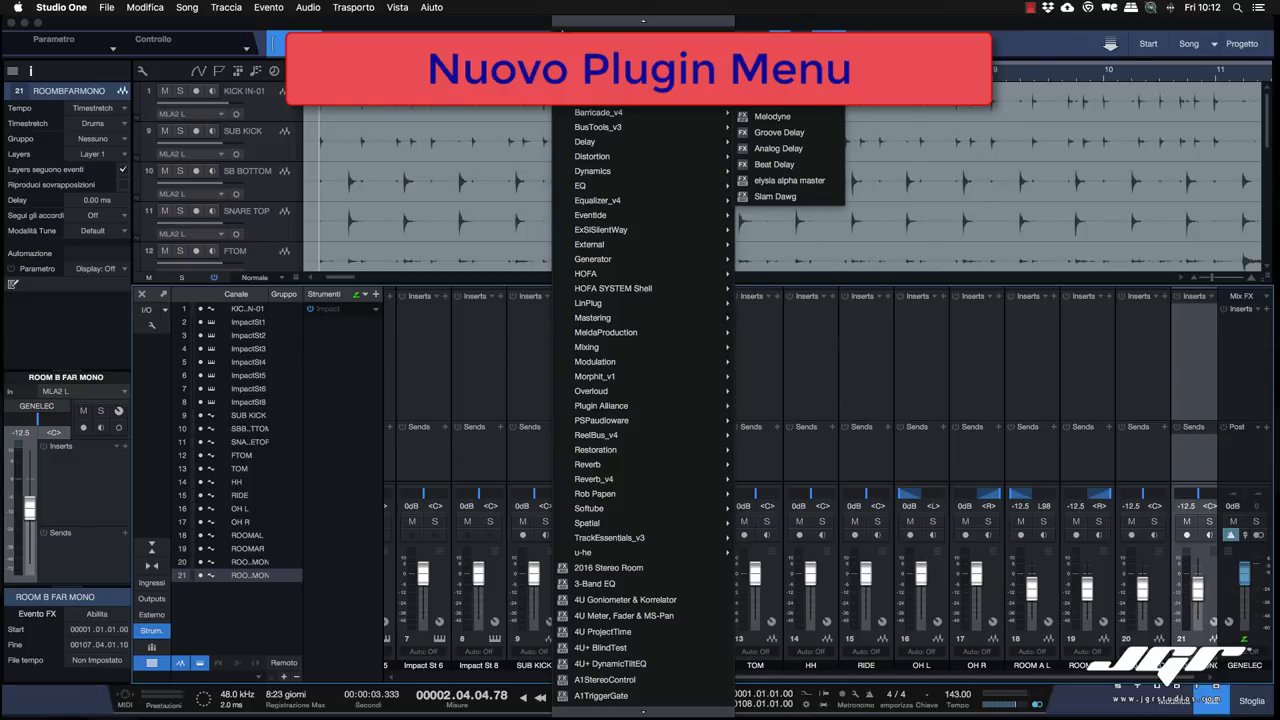
left_click(110, 7)
mouse_move(79, 7)
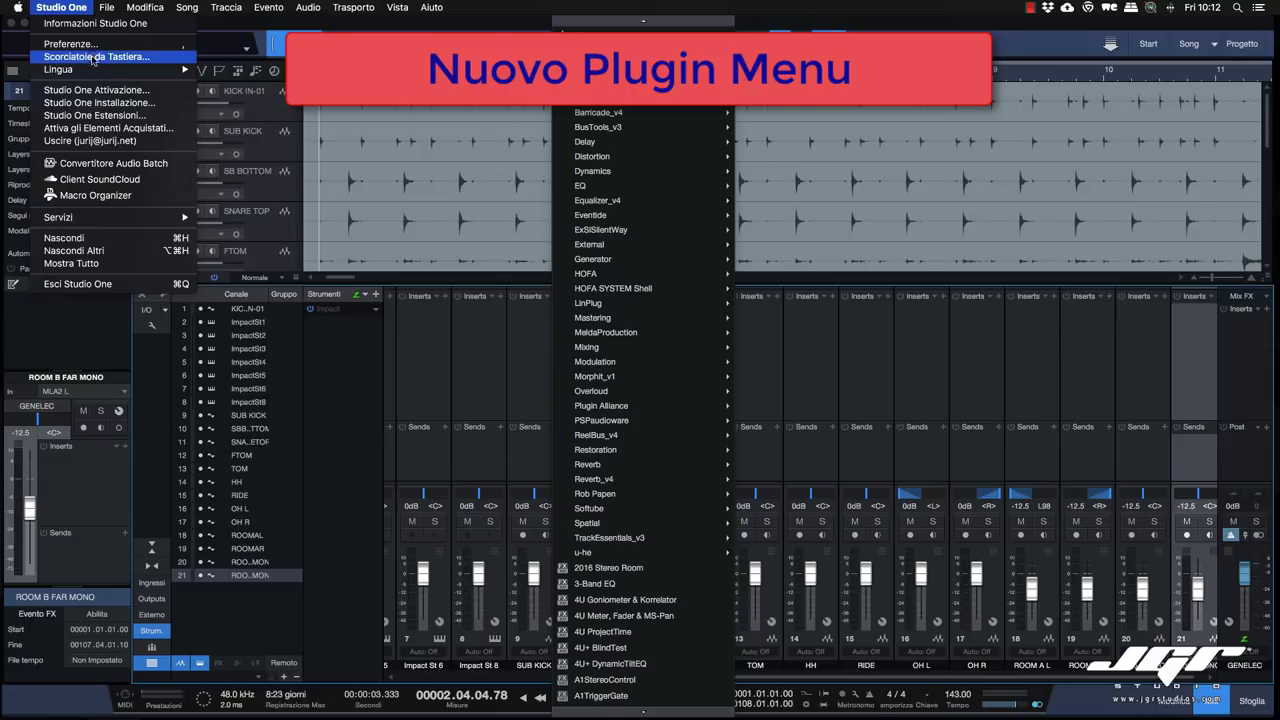
left_click(70, 44)
left_click(344, 196)
left_click(360, 230)
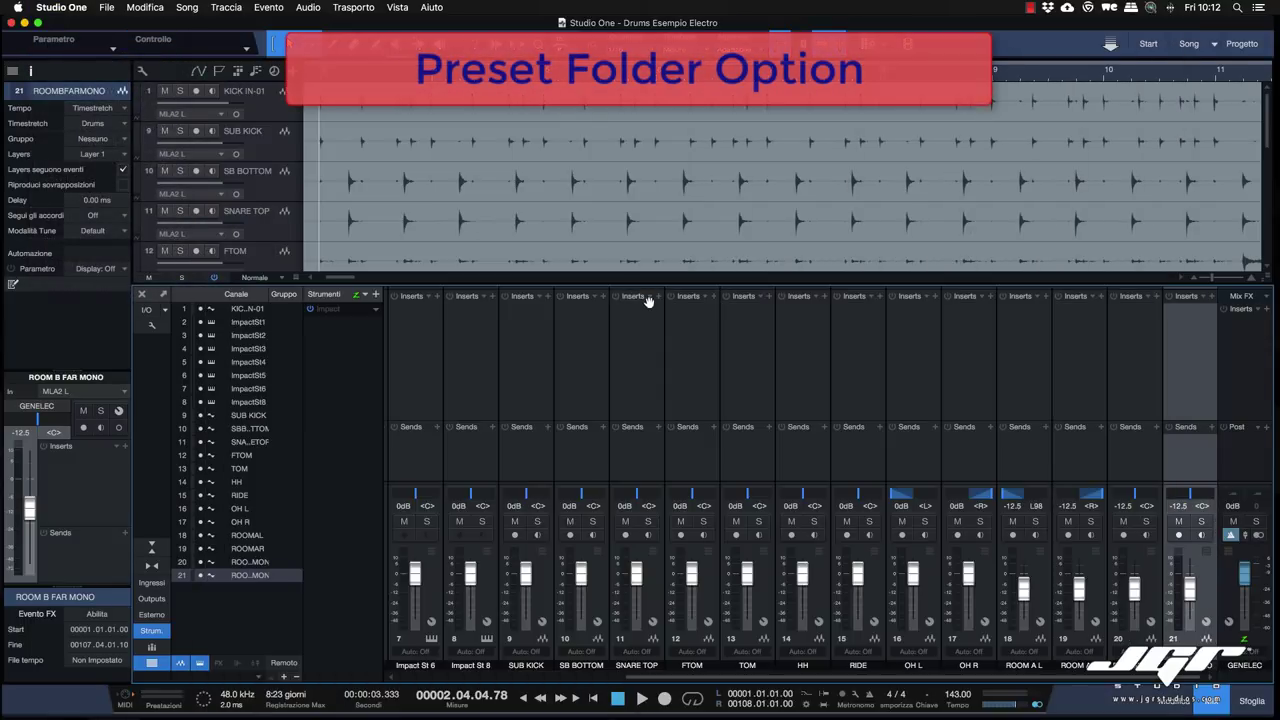
Browse SNARE TOP's FX chain presets, and open the subfolder choices for saving KICK IN-01's insert chain as a preset.
left_click(648, 298)
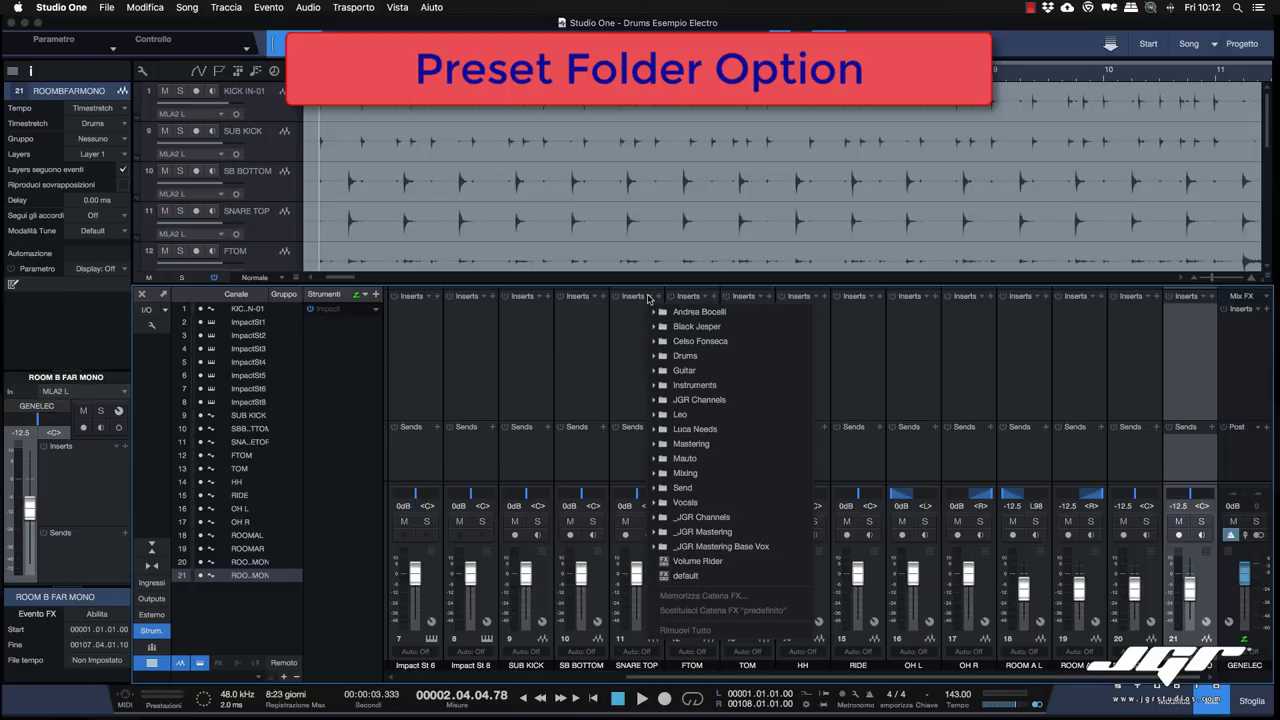
left_click(637, 323)
scroll(608, 324, "left", 6)
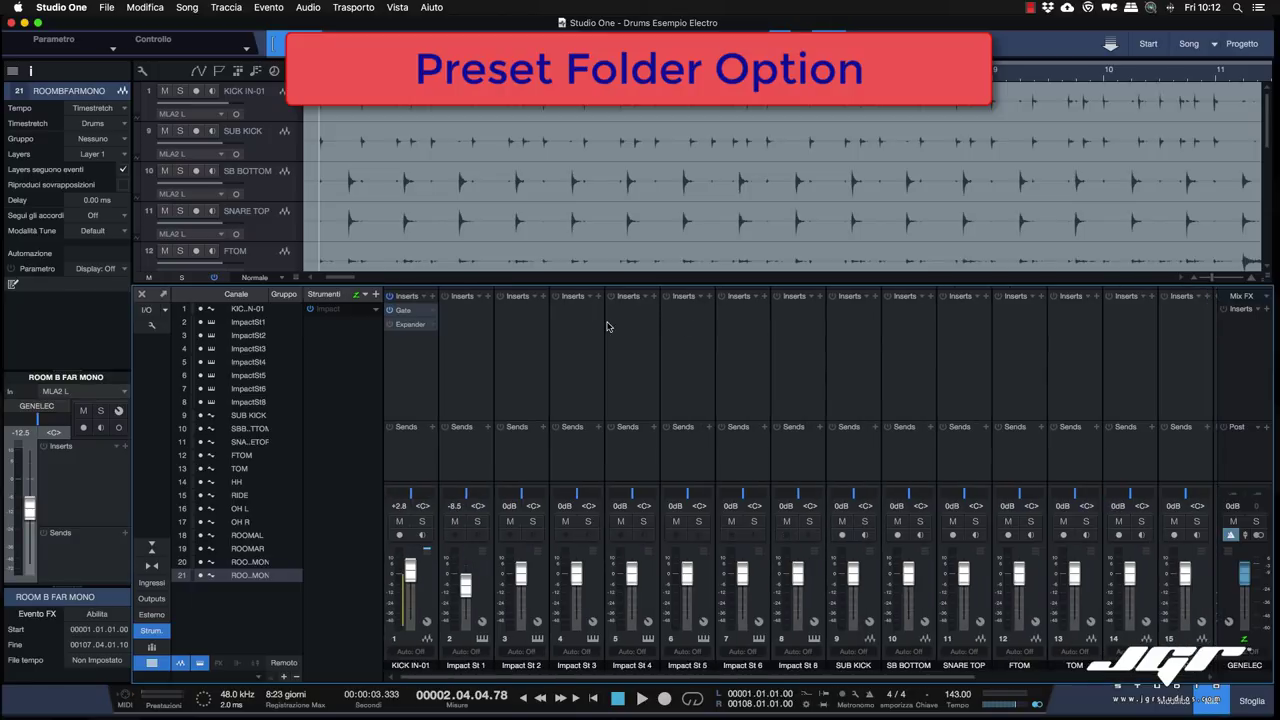
left_click(425, 298)
left_click(495, 504)
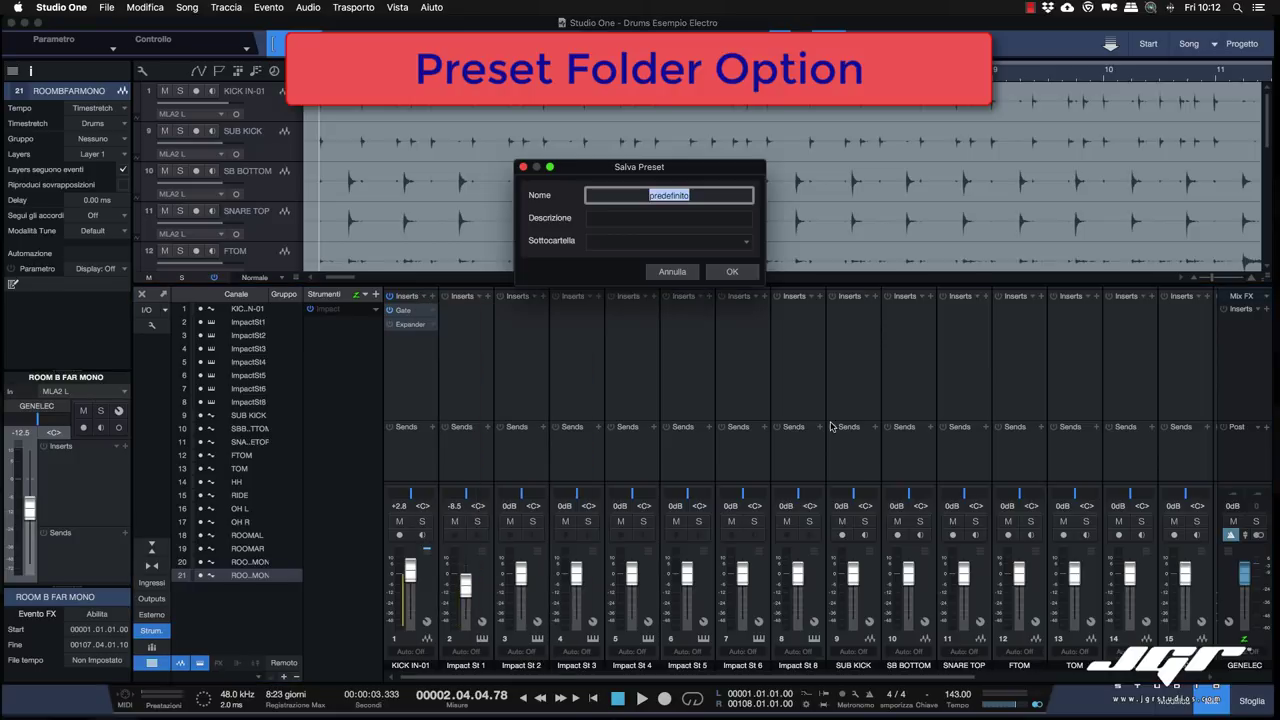
left_click(745, 242)
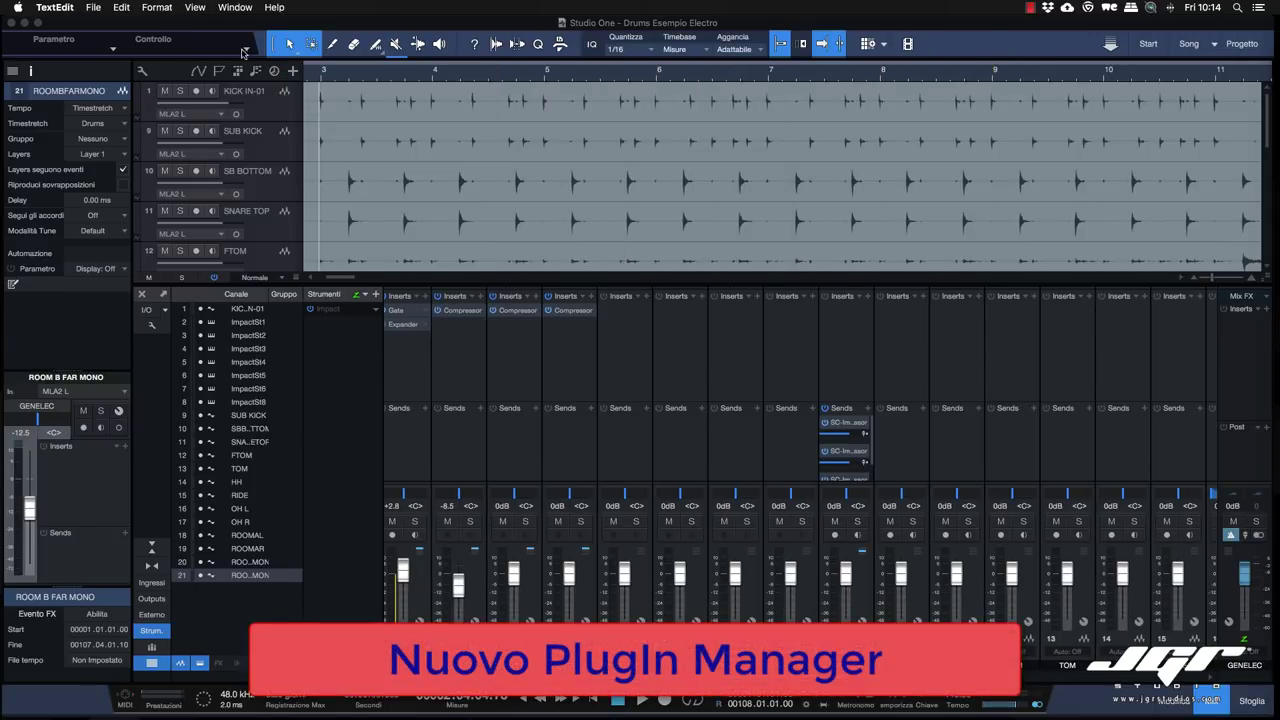
Open the Plug-In Manager and look through its full plug-in list.
left_click(226, 22)
left_click(268, 7)
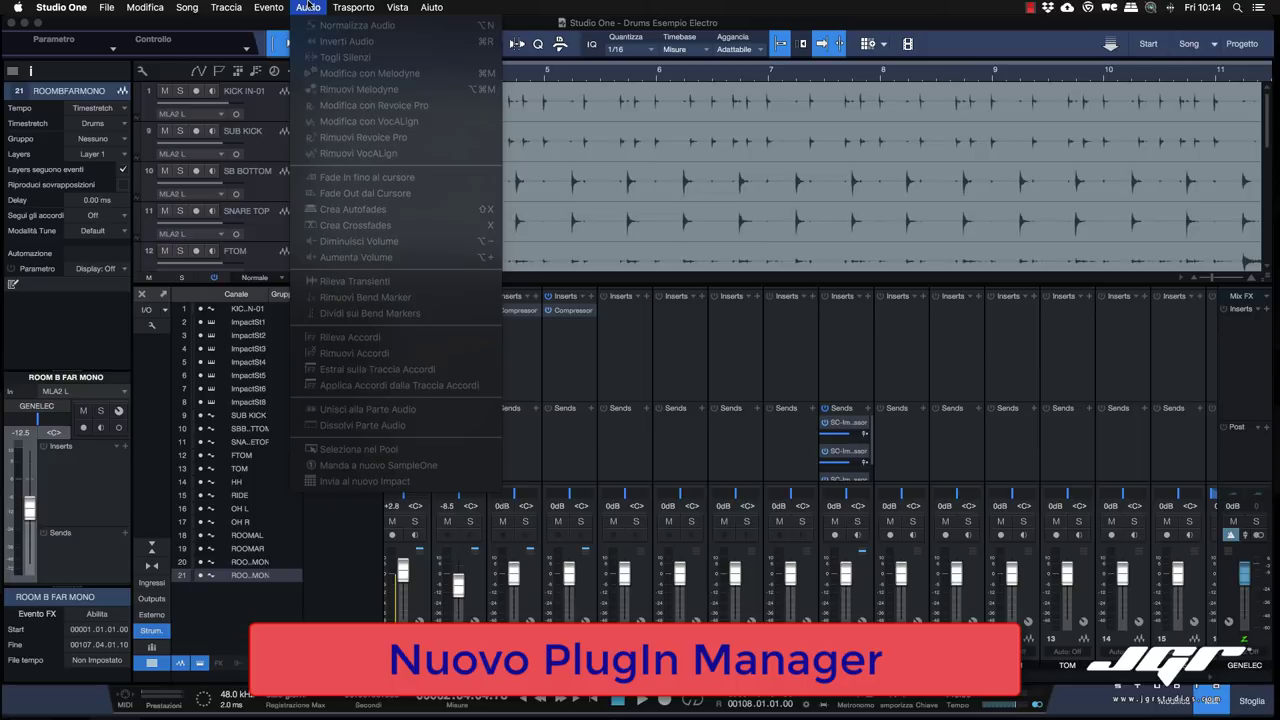
mouse_move(397, 8)
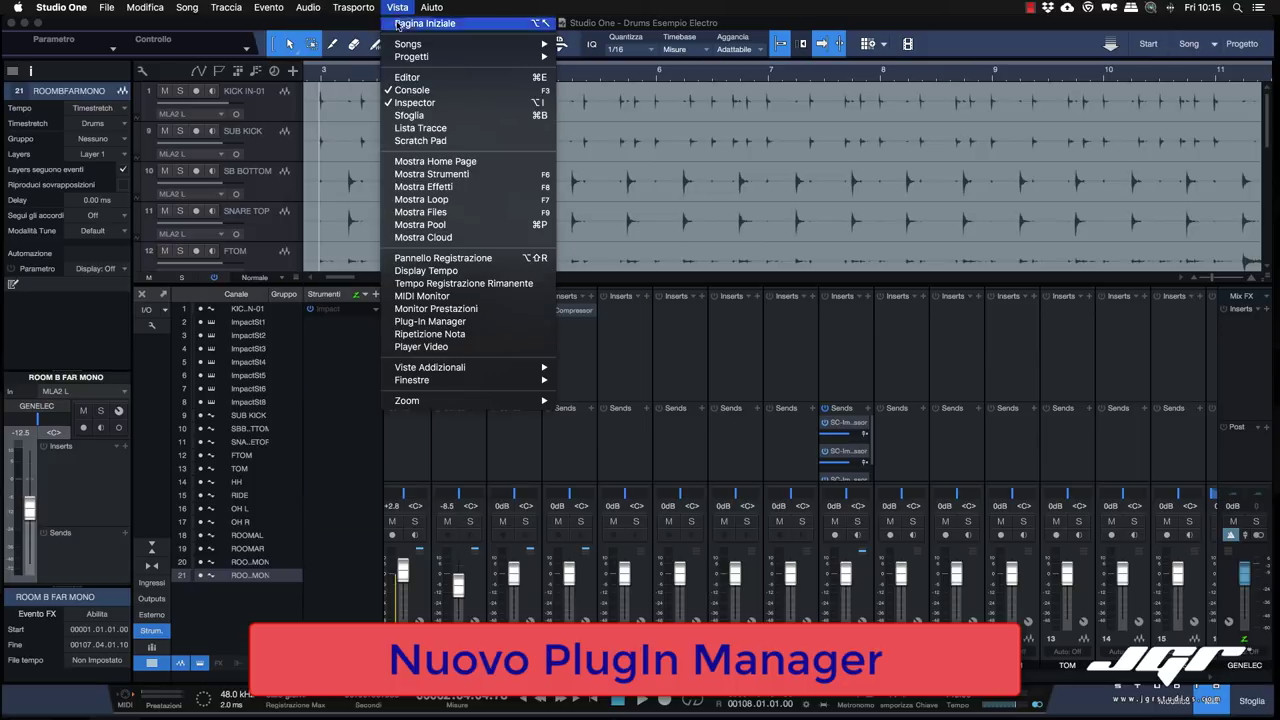
left_click(466, 322)
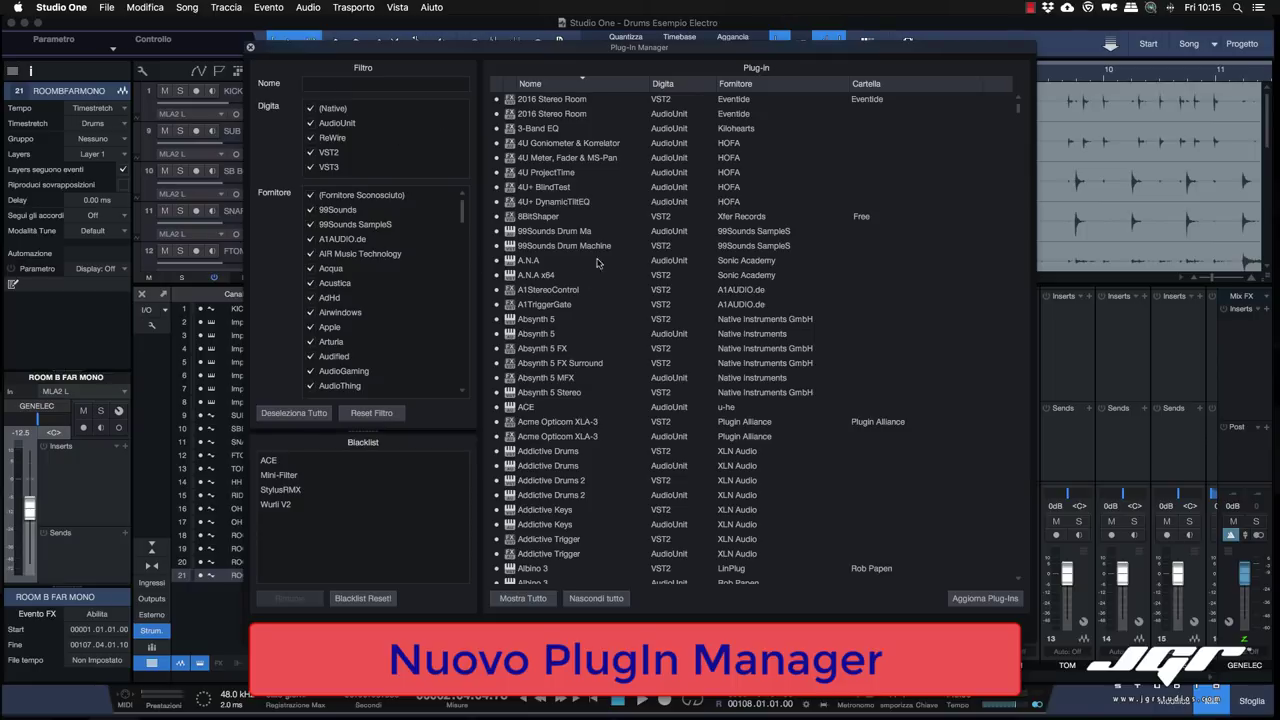
scroll(529, 213, "down", 10)
scroll(529, 213, "up", 10)
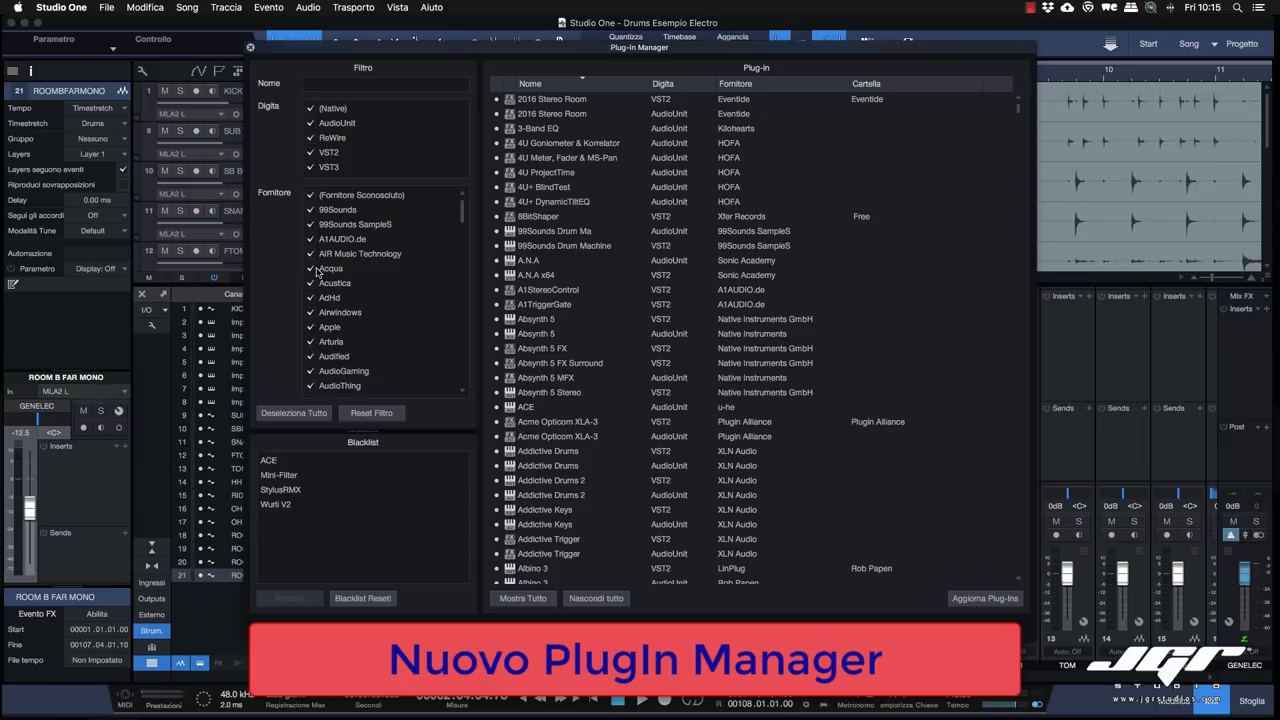
Try the Plug-In Manager's vendor, name and format filters, excluding the ReWire format.
left_click(311, 357)
left_click(362, 85)
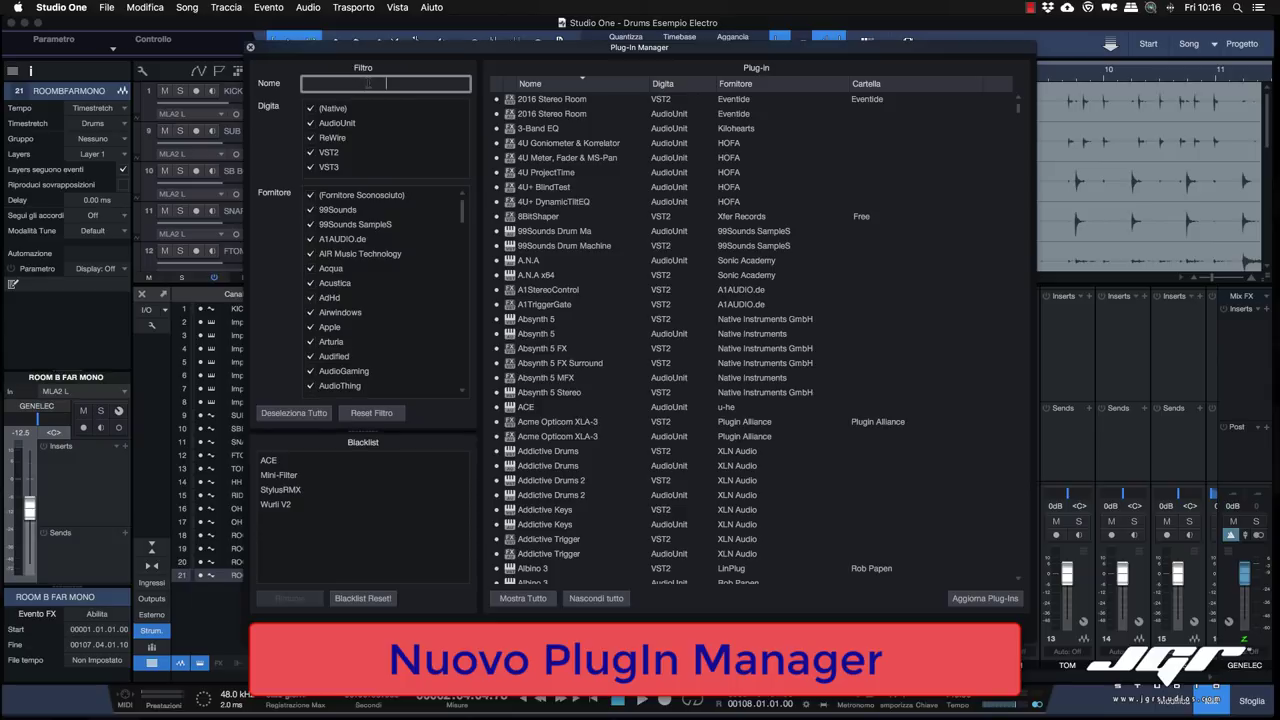
left_click(260, 139)
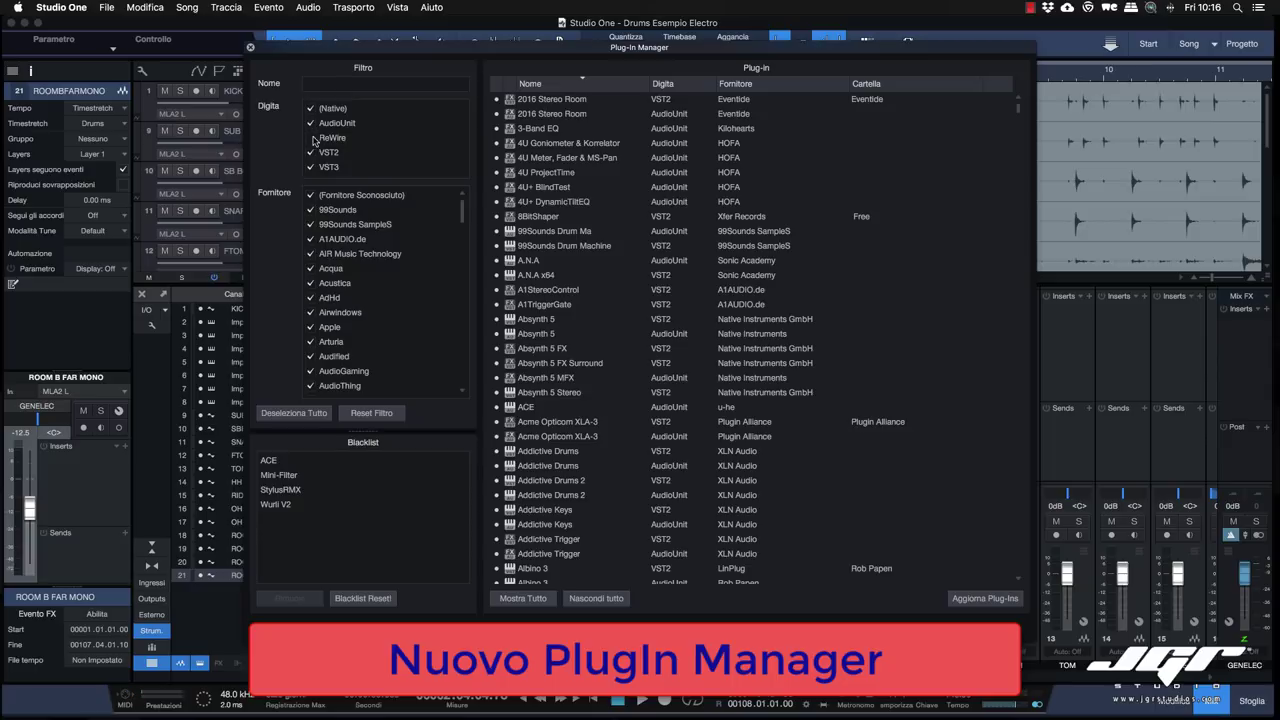
left_click(312, 138)
left_click(310, 167)
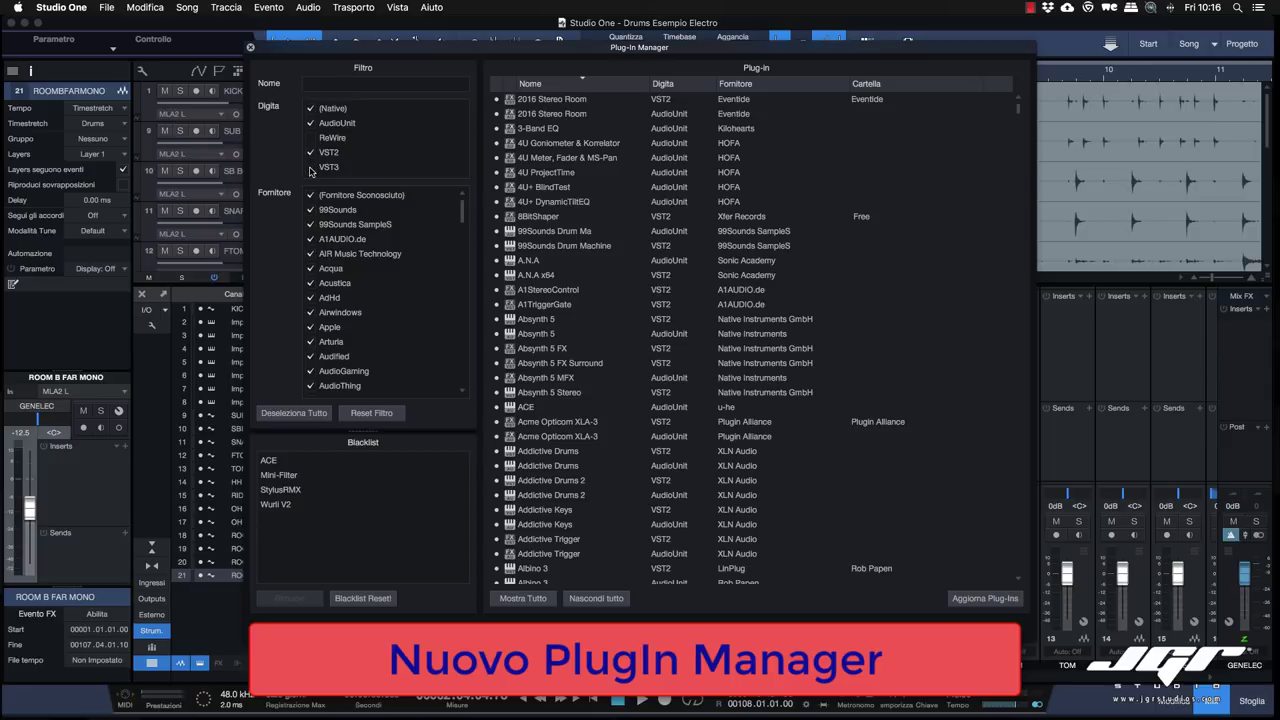
Remove StylusRMX and Wurli V2 from the plug-in blacklist and rescan the plug-ins.
left_click(293, 490)
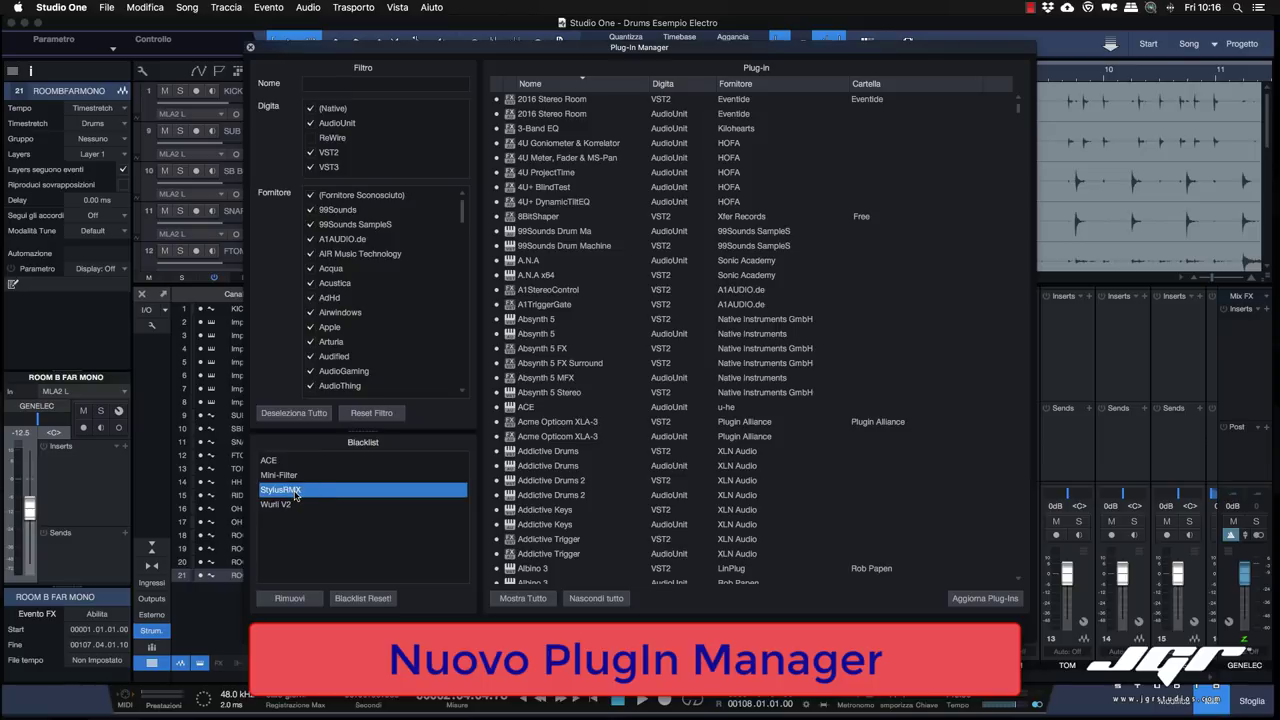
left_click(292, 600)
left_click(286, 490)
left_click(295, 599)
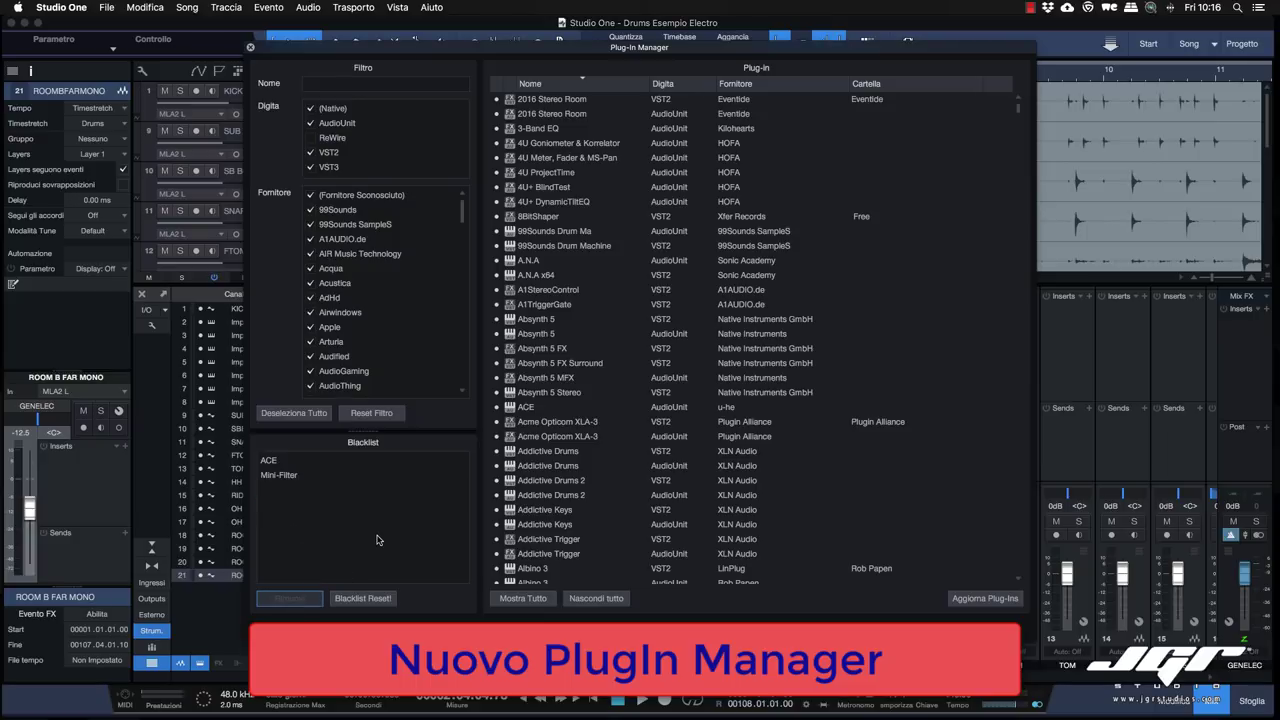
left_click(985, 599)
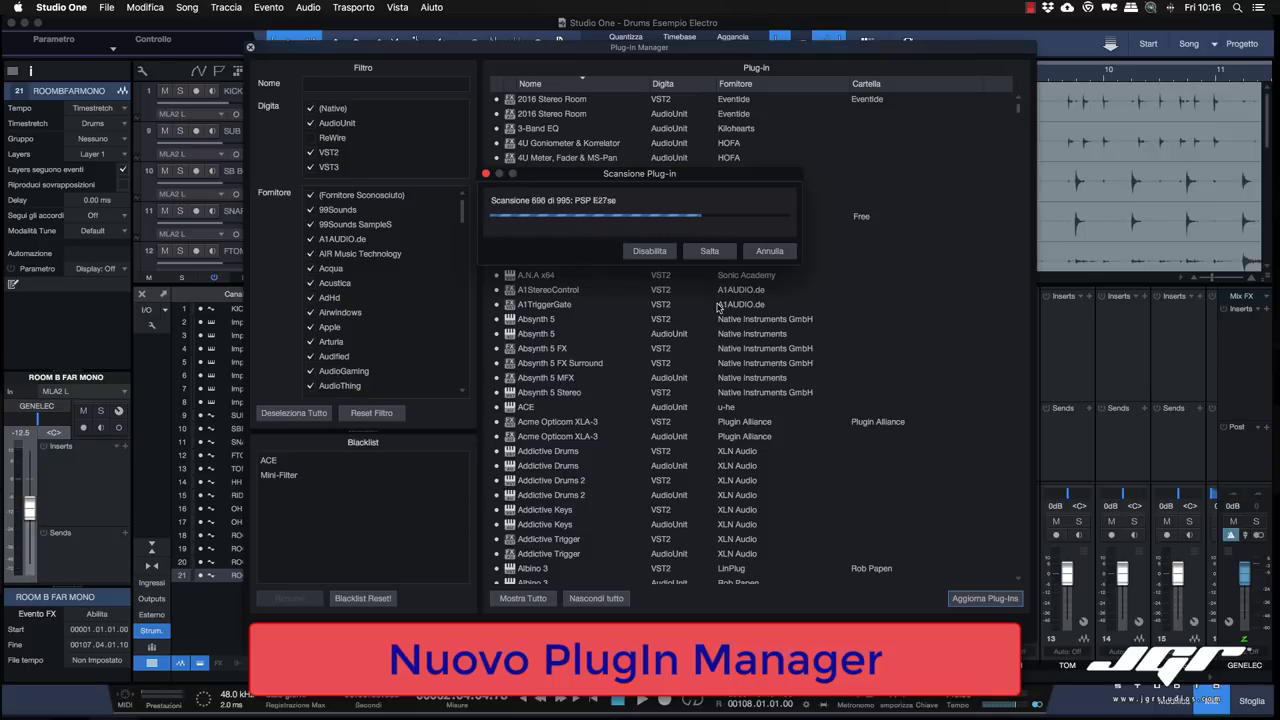
Sort the Plug-In Manager's list by name, format, vendor and folder in turn.
left_click(585, 84)
left_click(585, 84)
left_click(681, 85)
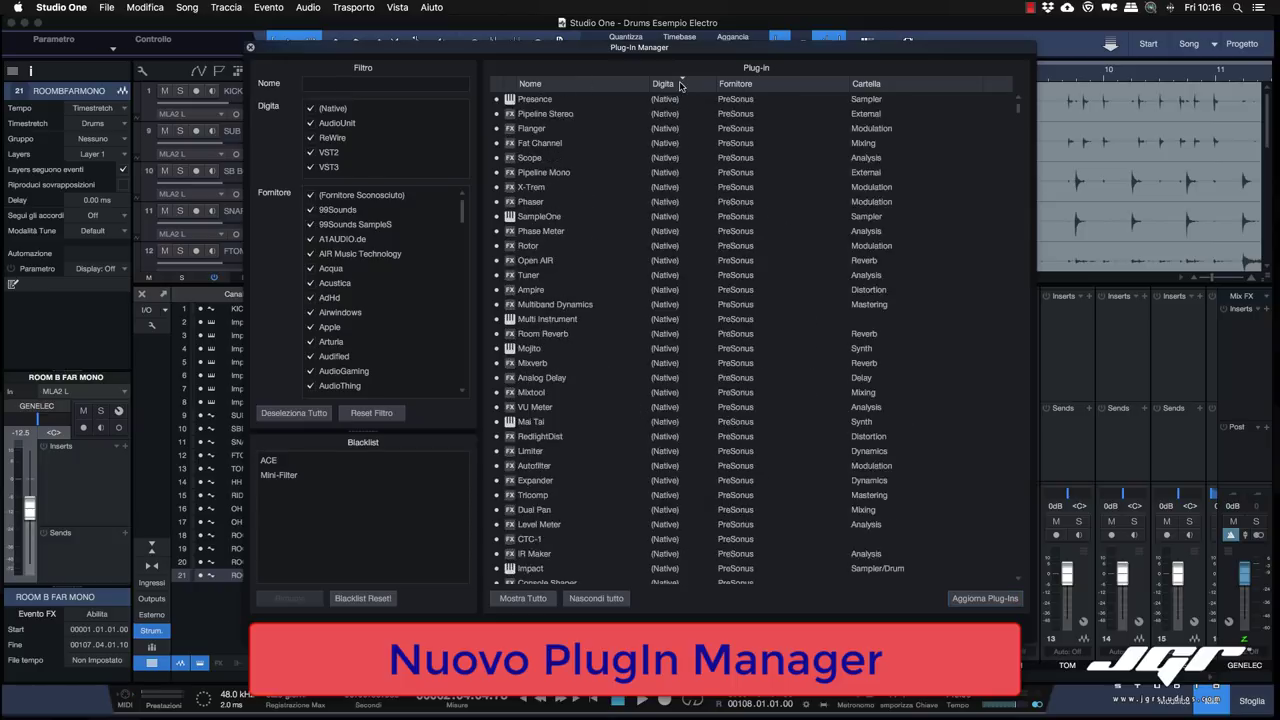
left_click(681, 85)
left_click(761, 88)
left_click(761, 88)
left_click(893, 89)
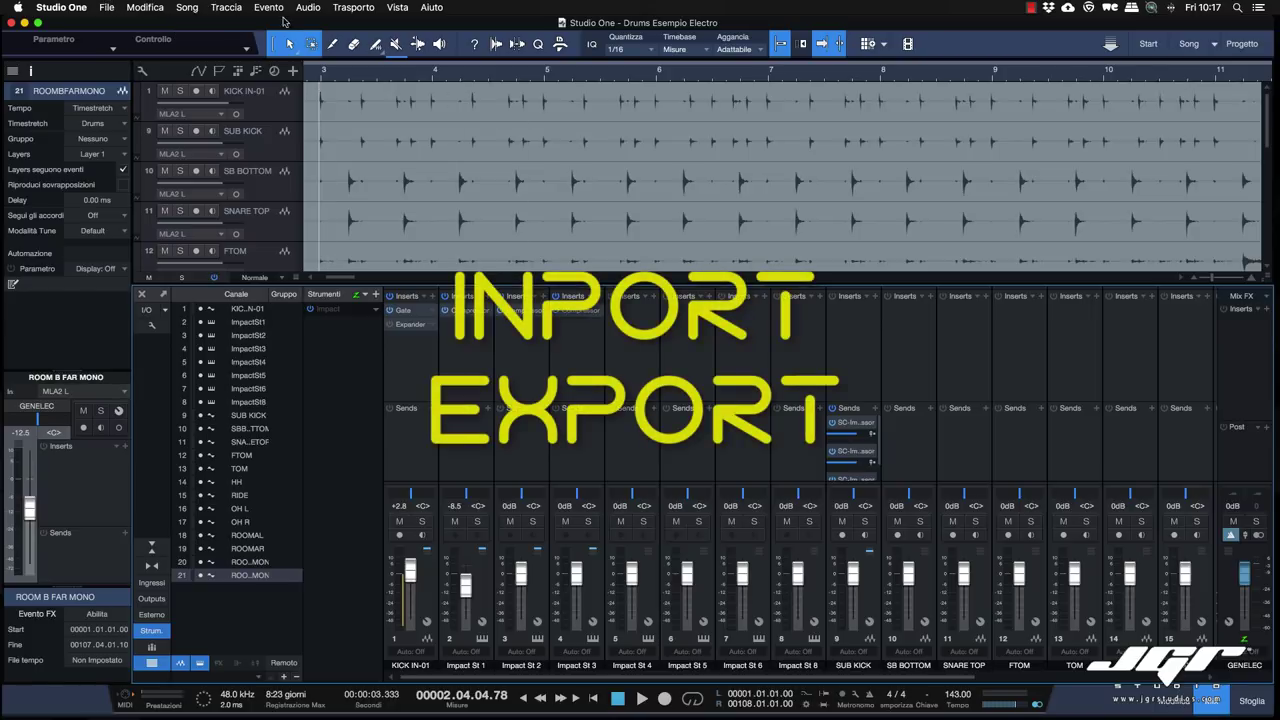
Open the song's mixdown export settings and choose the M4A format, trying ALAC before returning to AAC encoding.
left_click(187, 7)
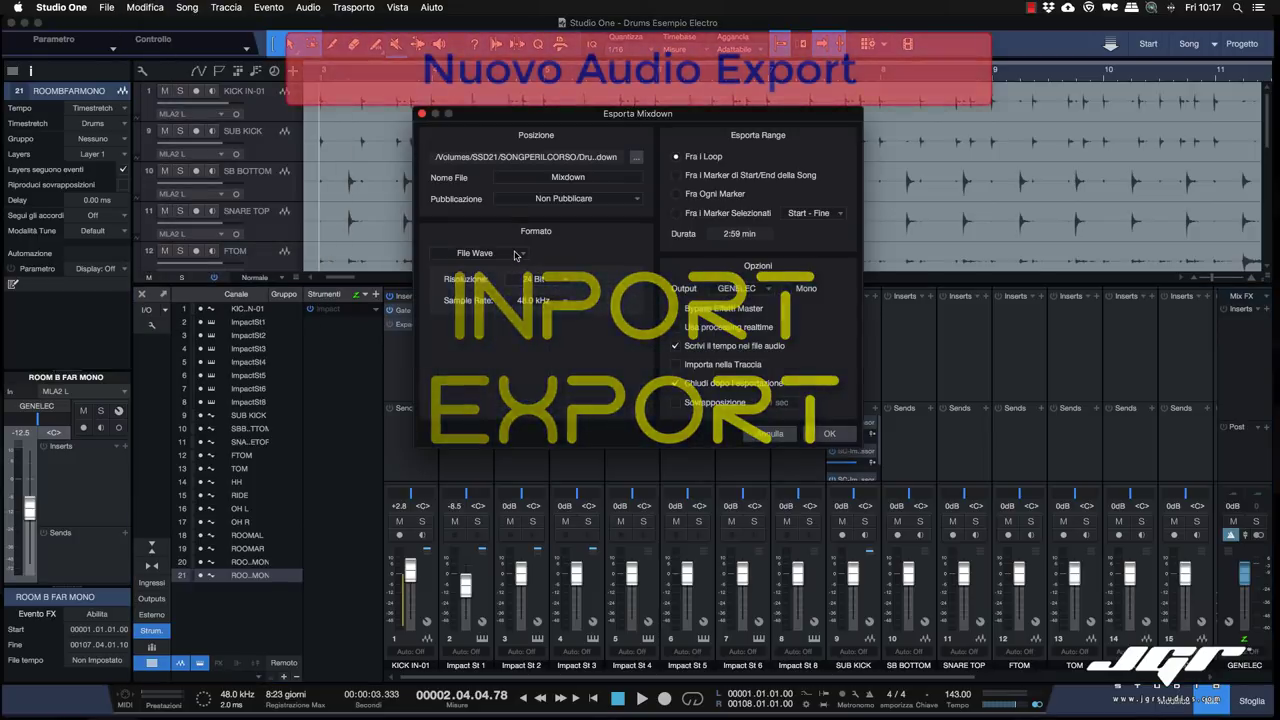
left_click(476, 253)
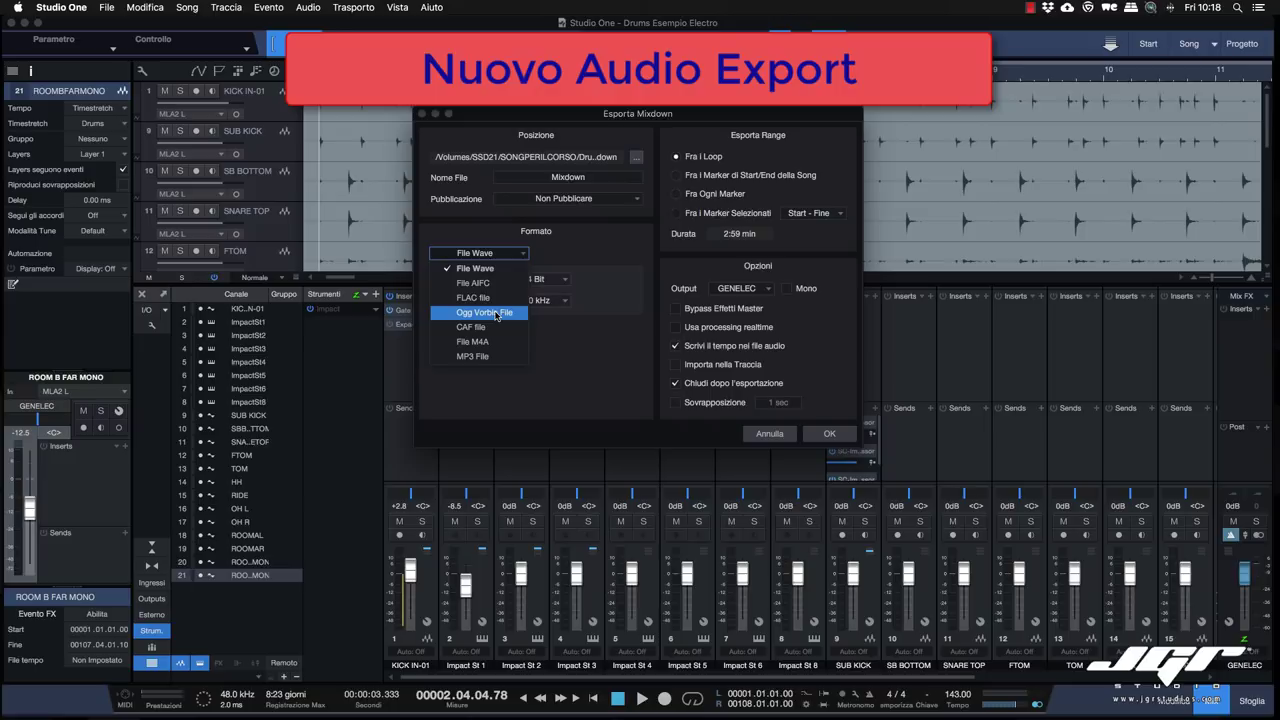
left_click(485, 342)
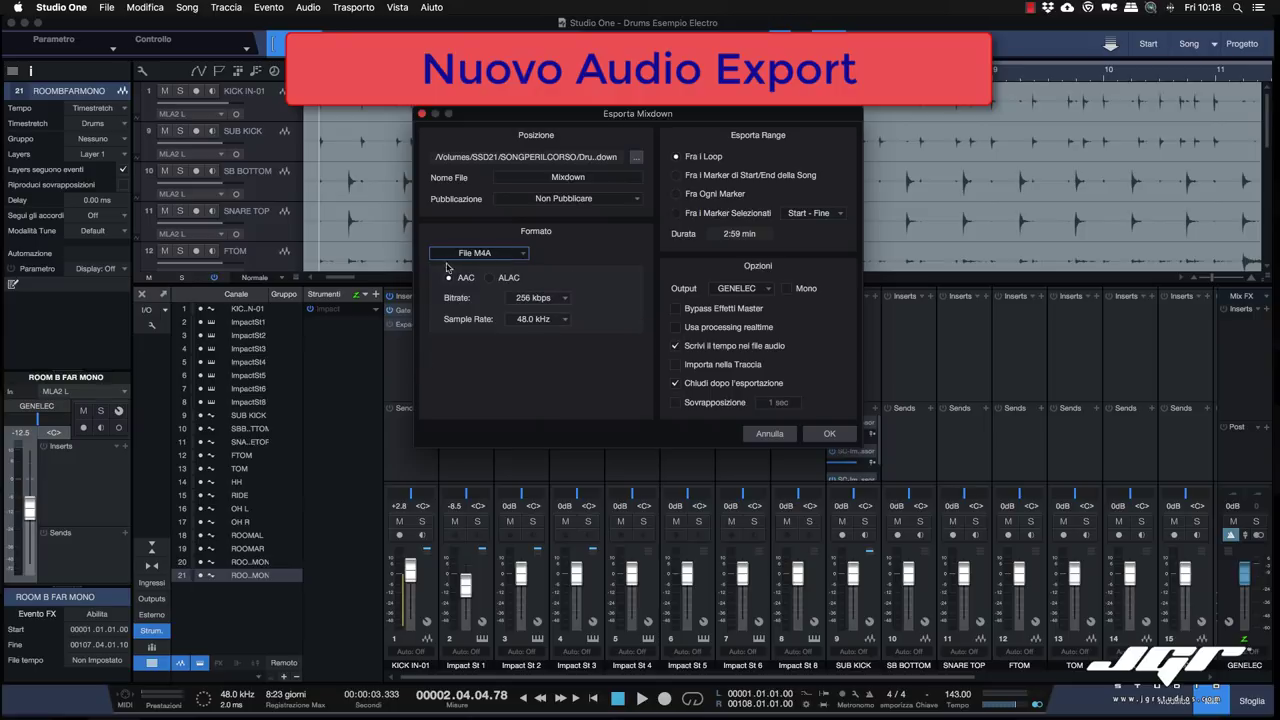
left_click(488, 279)
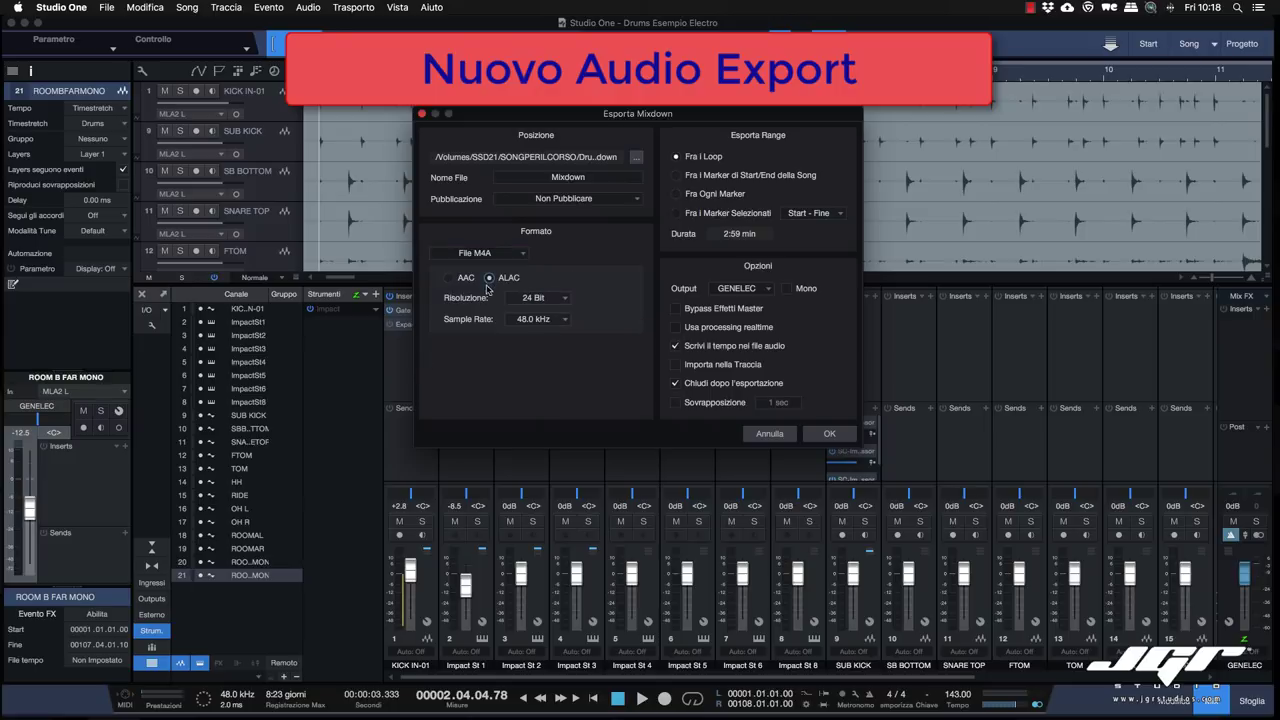
left_click(466, 279)
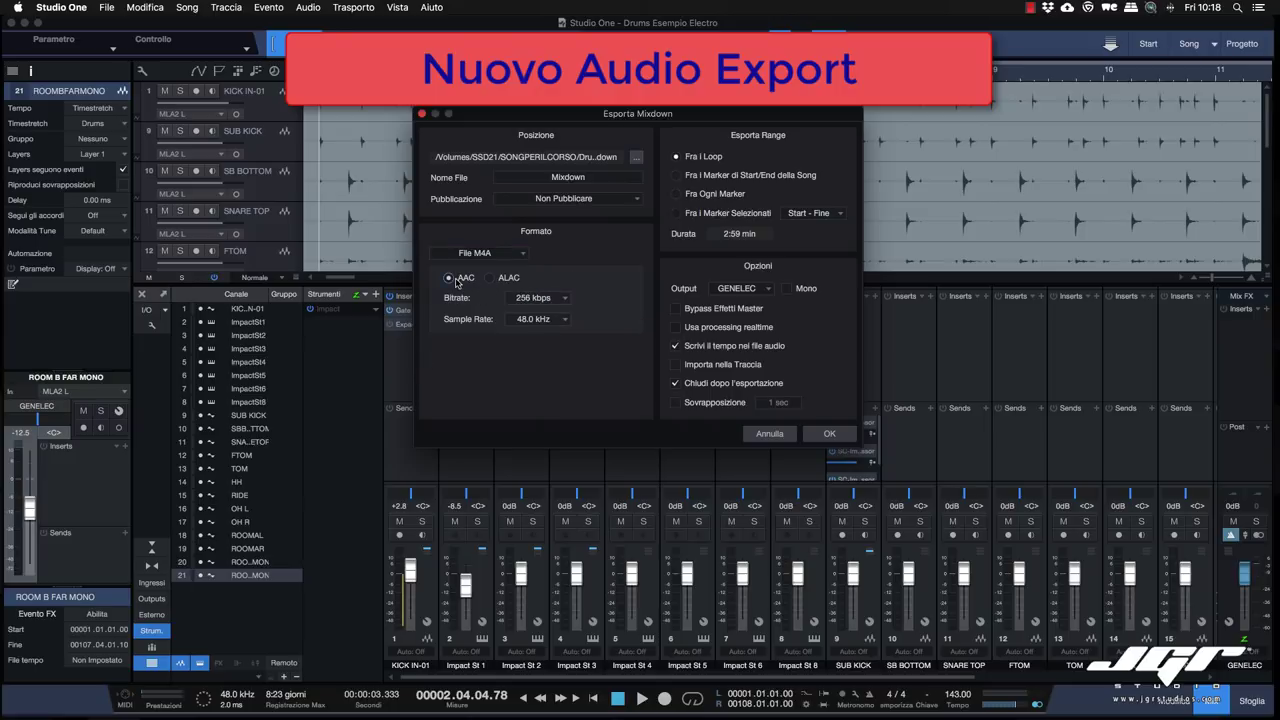
Set the mixdown export format to MP3 with variable bitrate and lower its quality slightly.
left_click(509, 260)
left_click(506, 356)
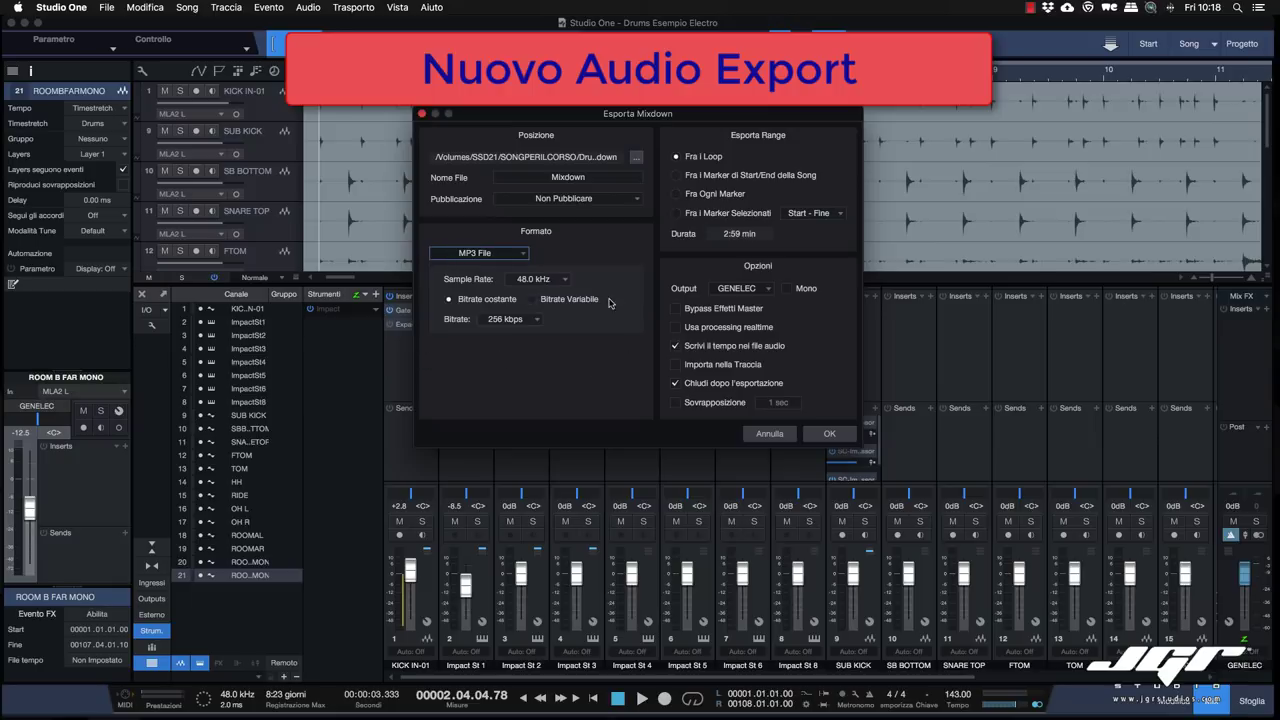
left_click(532, 299)
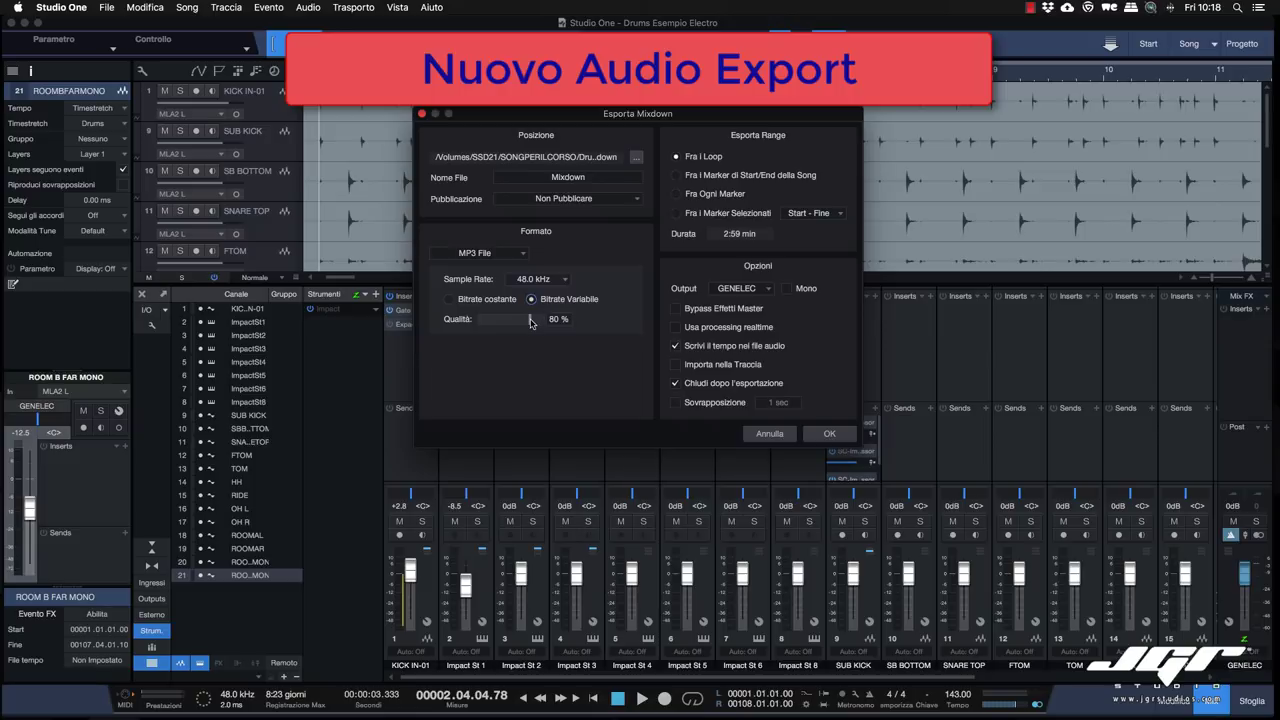
left_click_drag(531, 322, 524, 322)
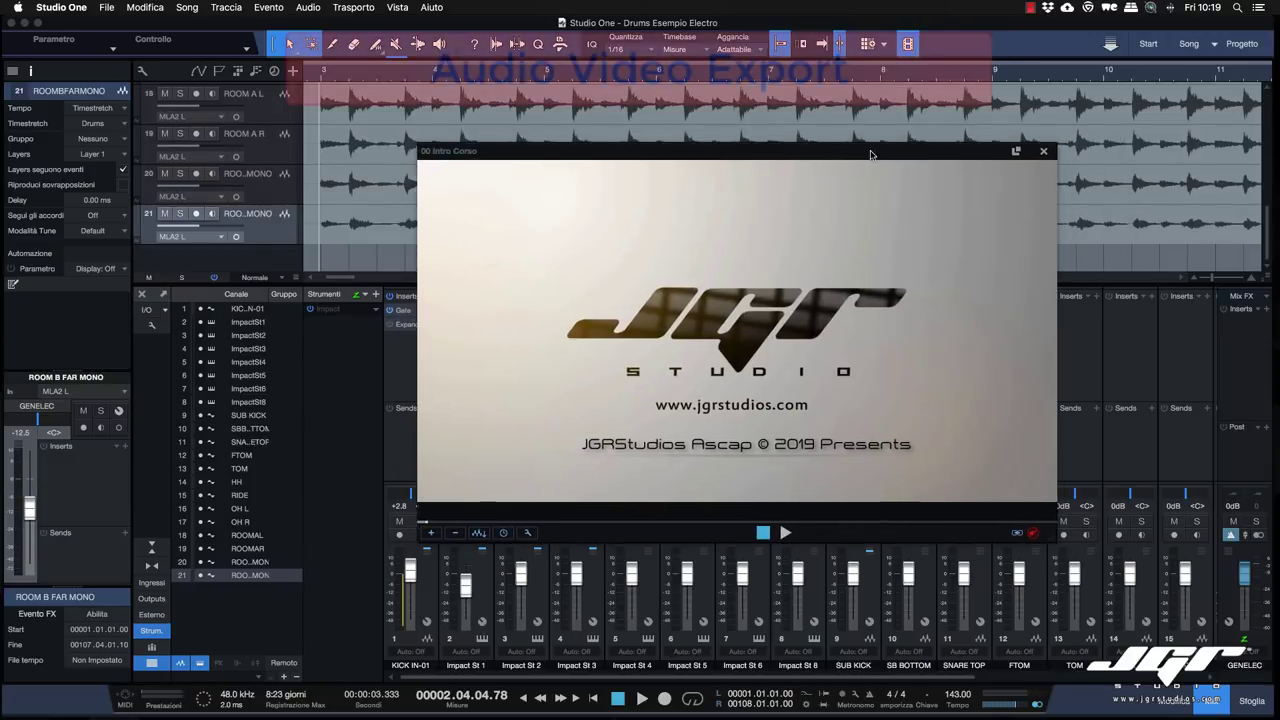
Reposition the 00 Intro Corso video player higher over the arrangement and mixer.
left_click_drag(870, 155, 862, 155)
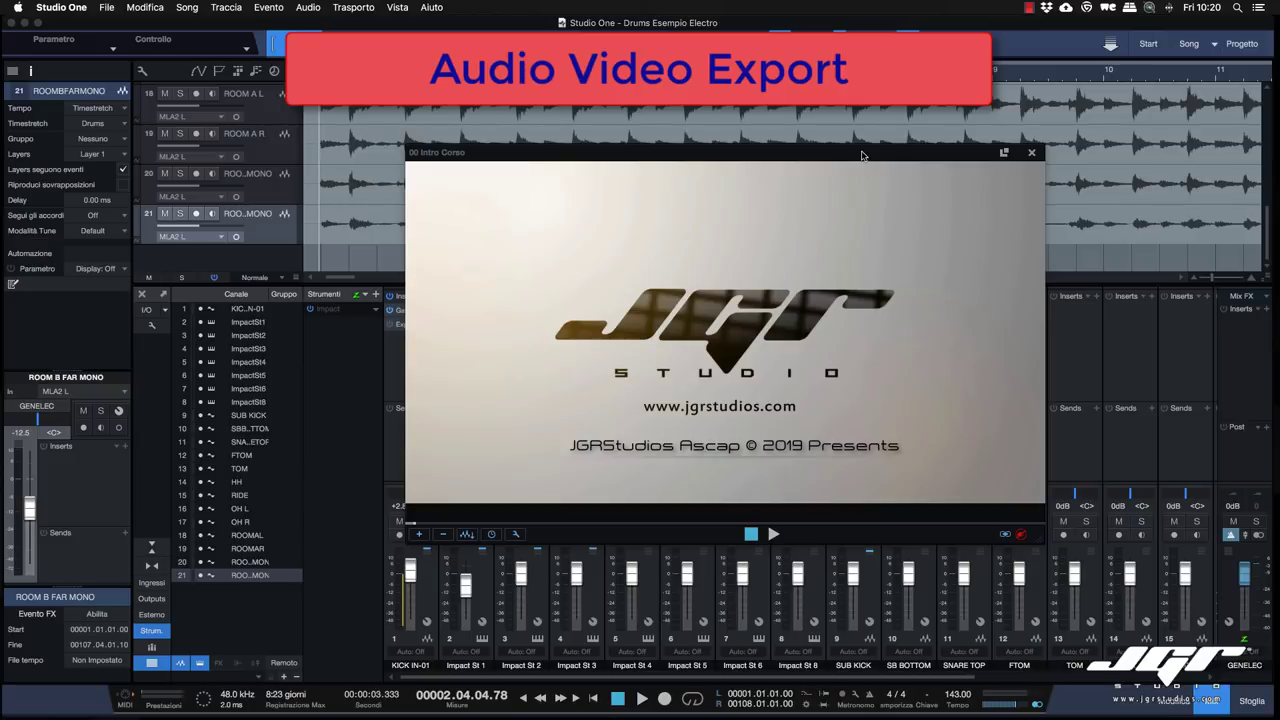
left_click_drag(862, 155, 956, 123)
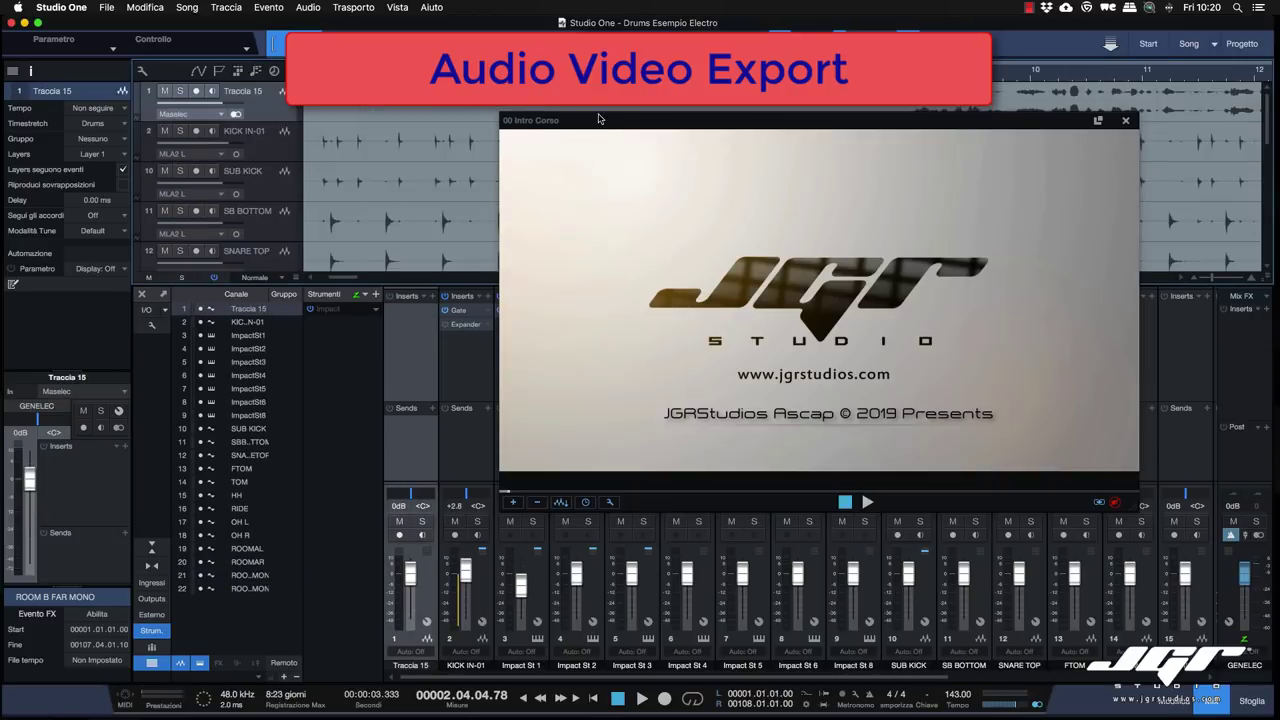
left_click_drag(597, 126, 554, 114)
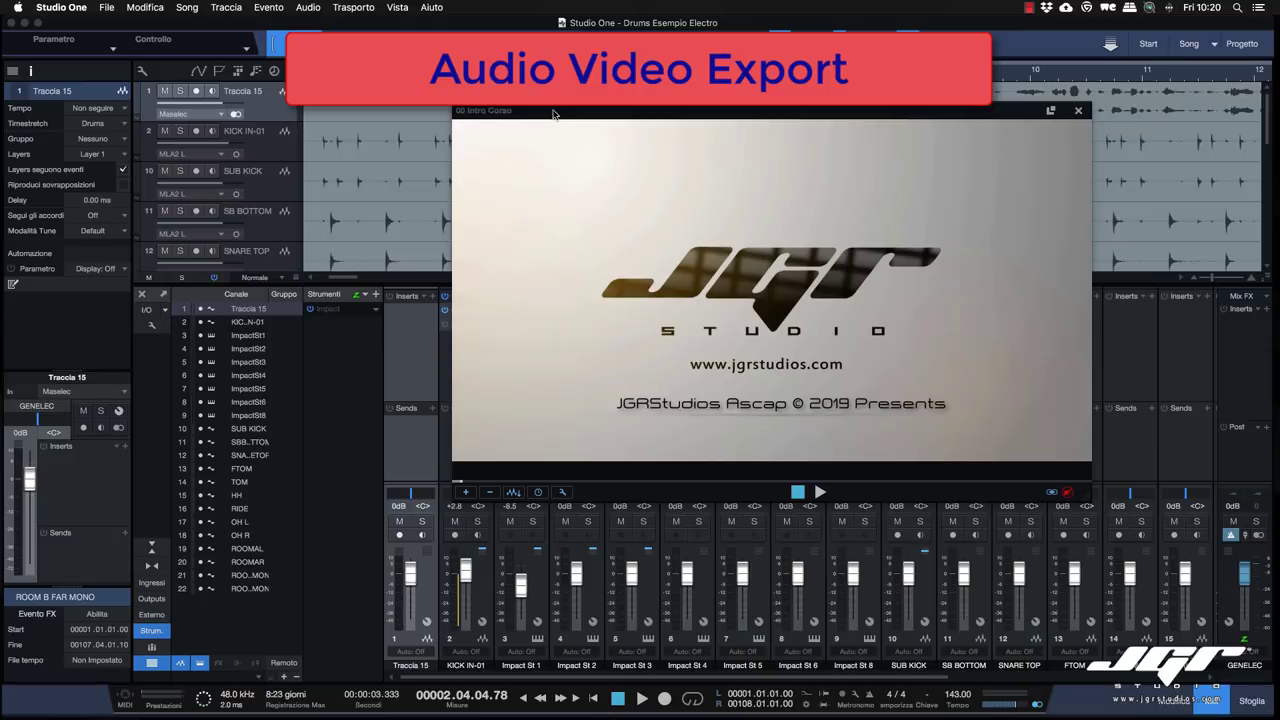
Open the song's video export settings and check the available file types, keeping MPEG-4 Video.
left_click(143, 7)
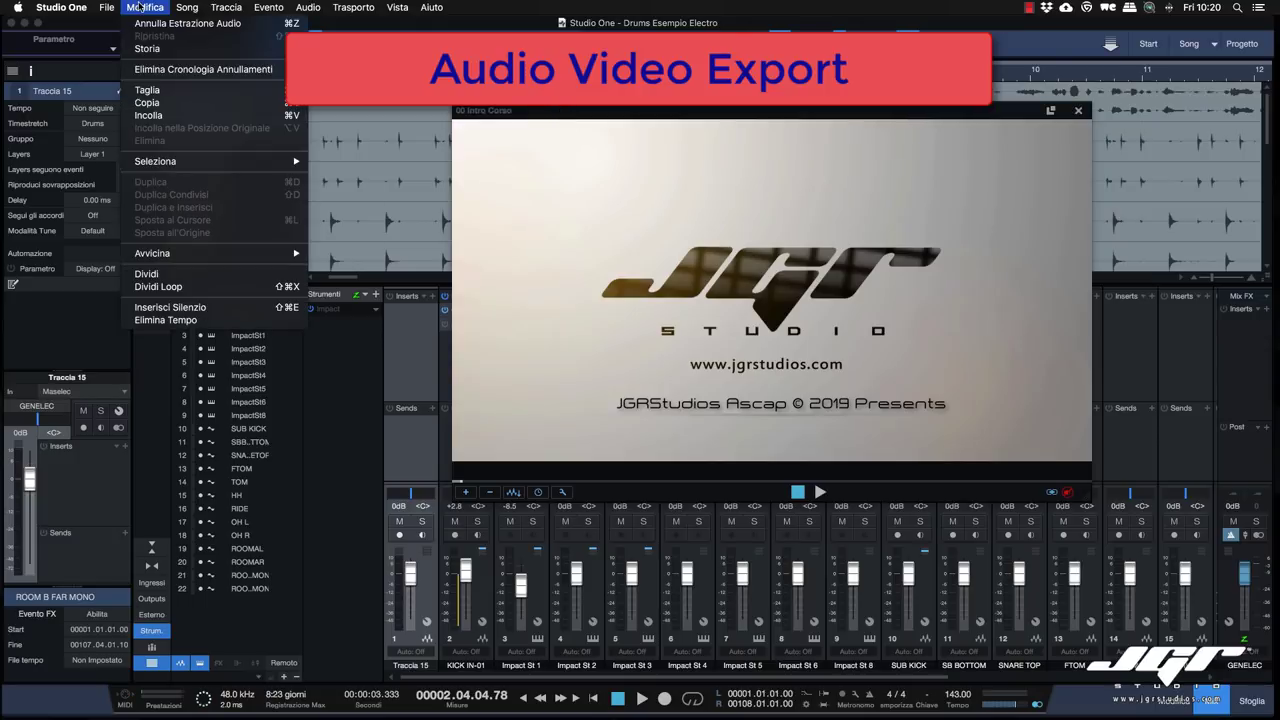
mouse_move(187, 7)
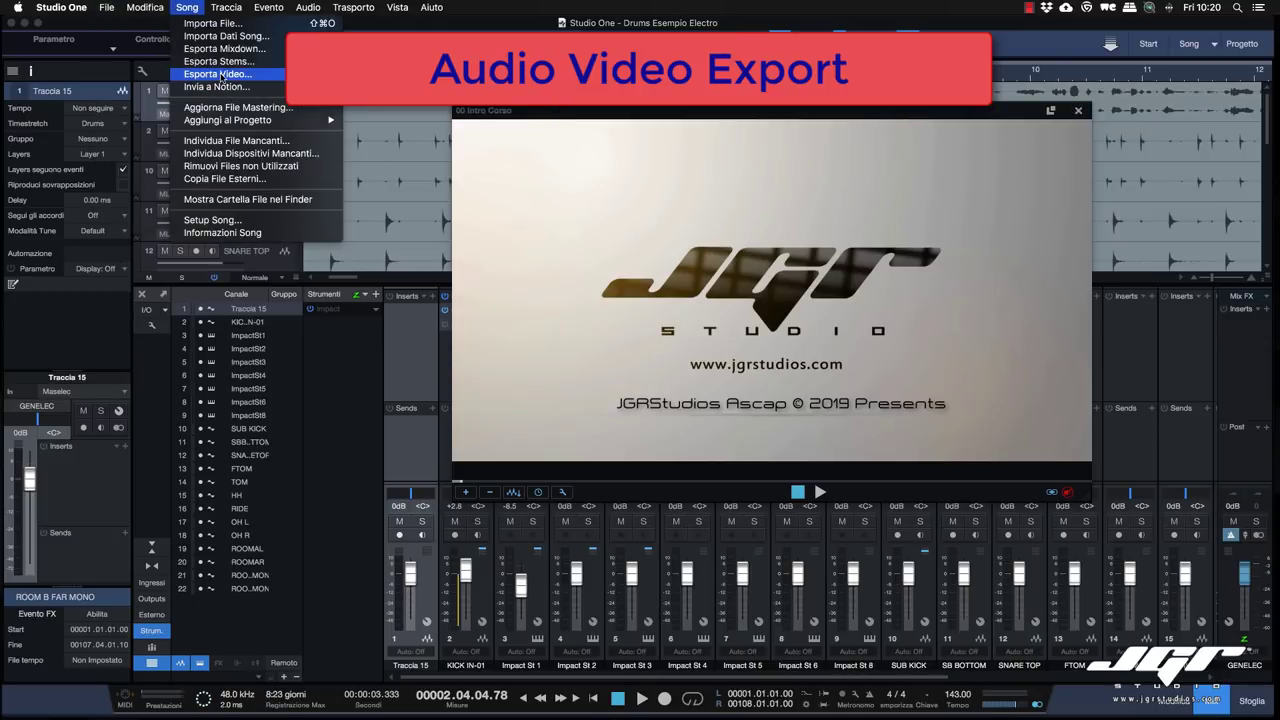
left_click(217, 74)
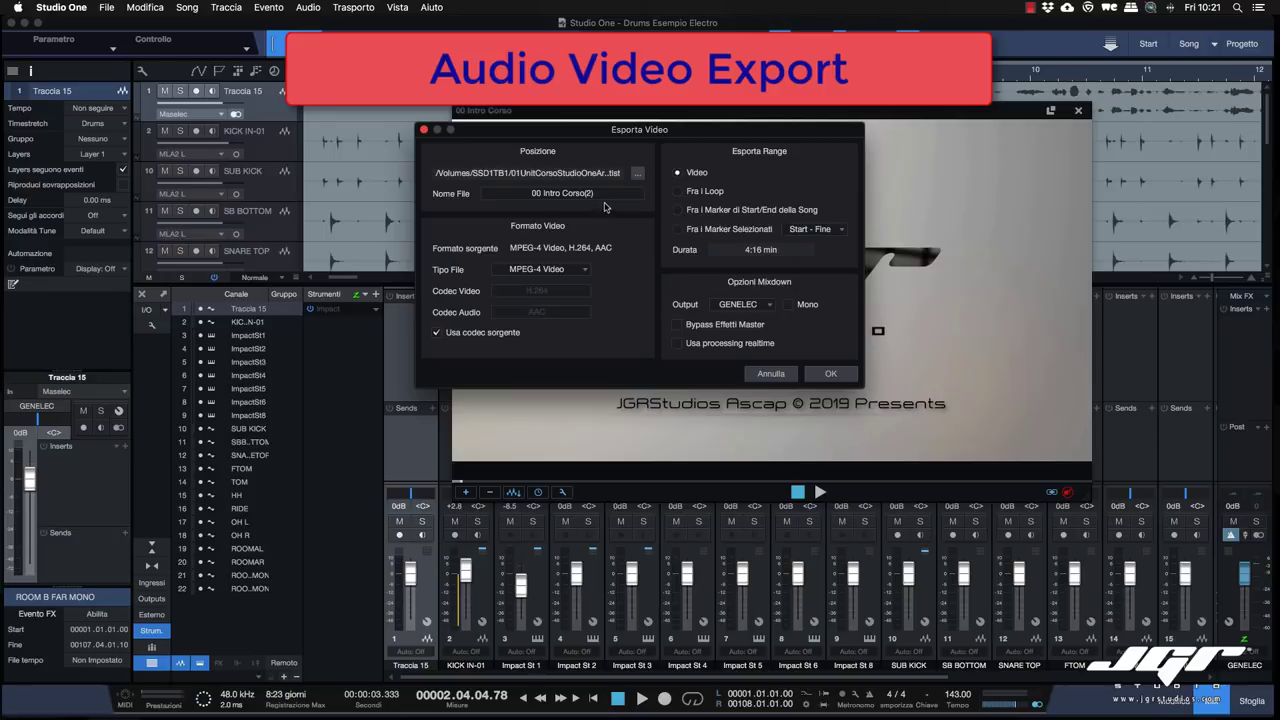
left_click(585, 271)
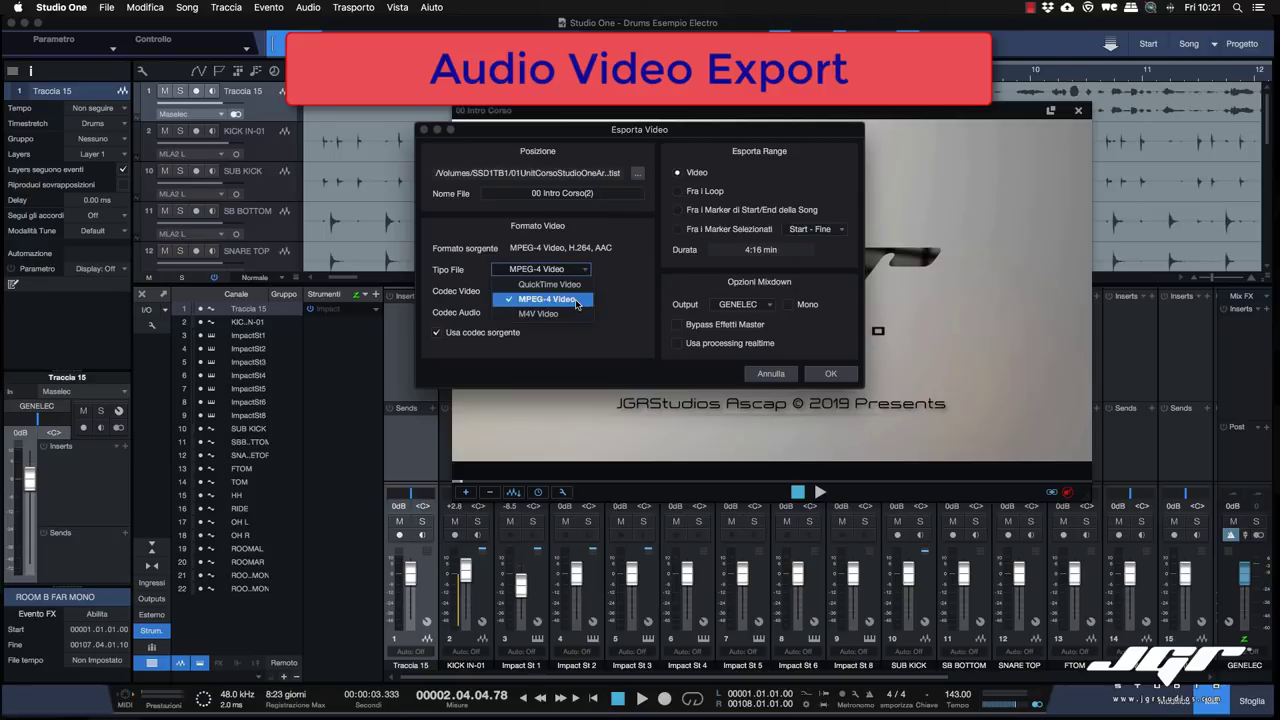
left_click(608, 315)
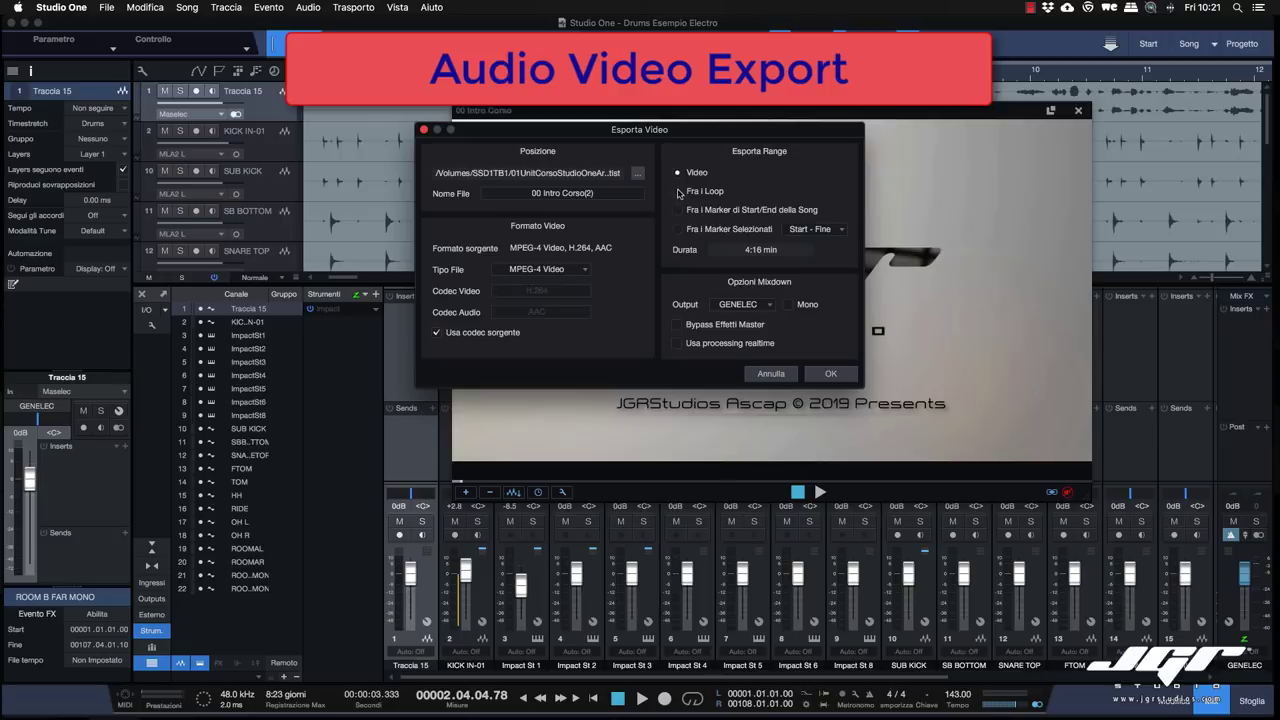
Set the video export range to the selected markers, trying the loop range and the song's start/end markers first.
left_click(678, 191)
left_click(678, 210)
left_click(679, 230)
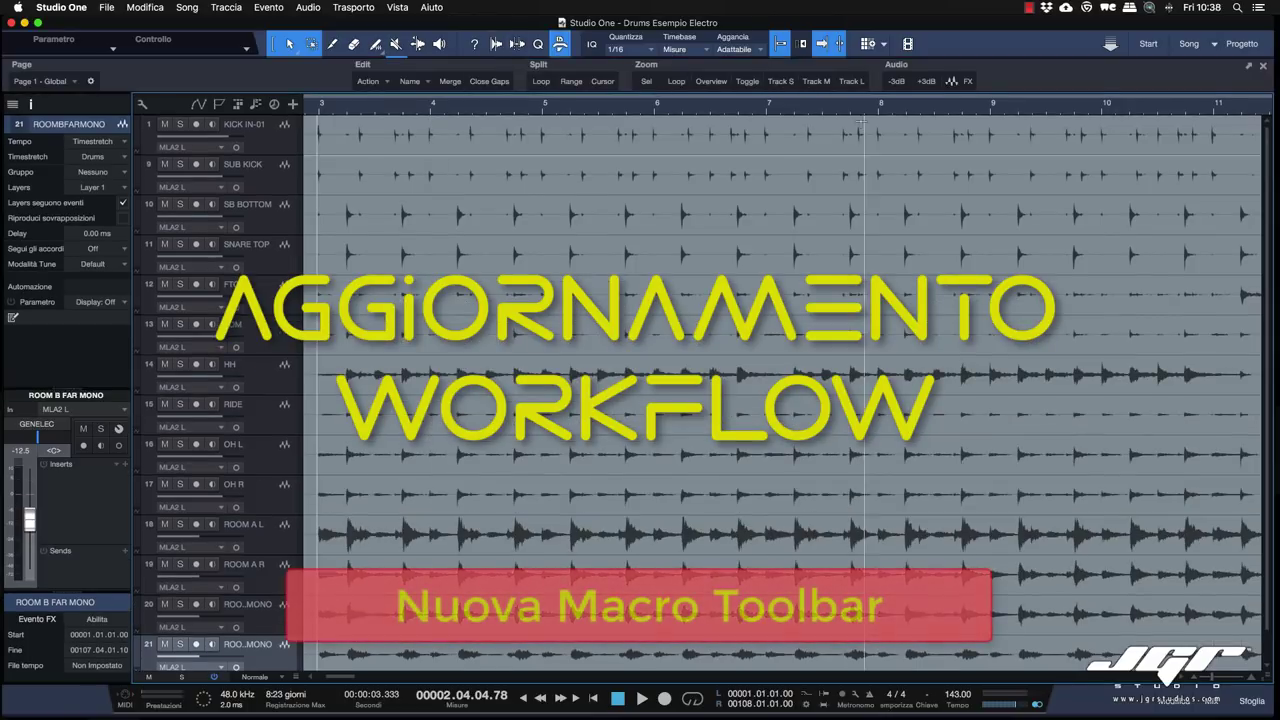
Undock the arrangement's Macro toolbar so it floats over the upper tracks, and show the mixer.
left_click(1248, 67)
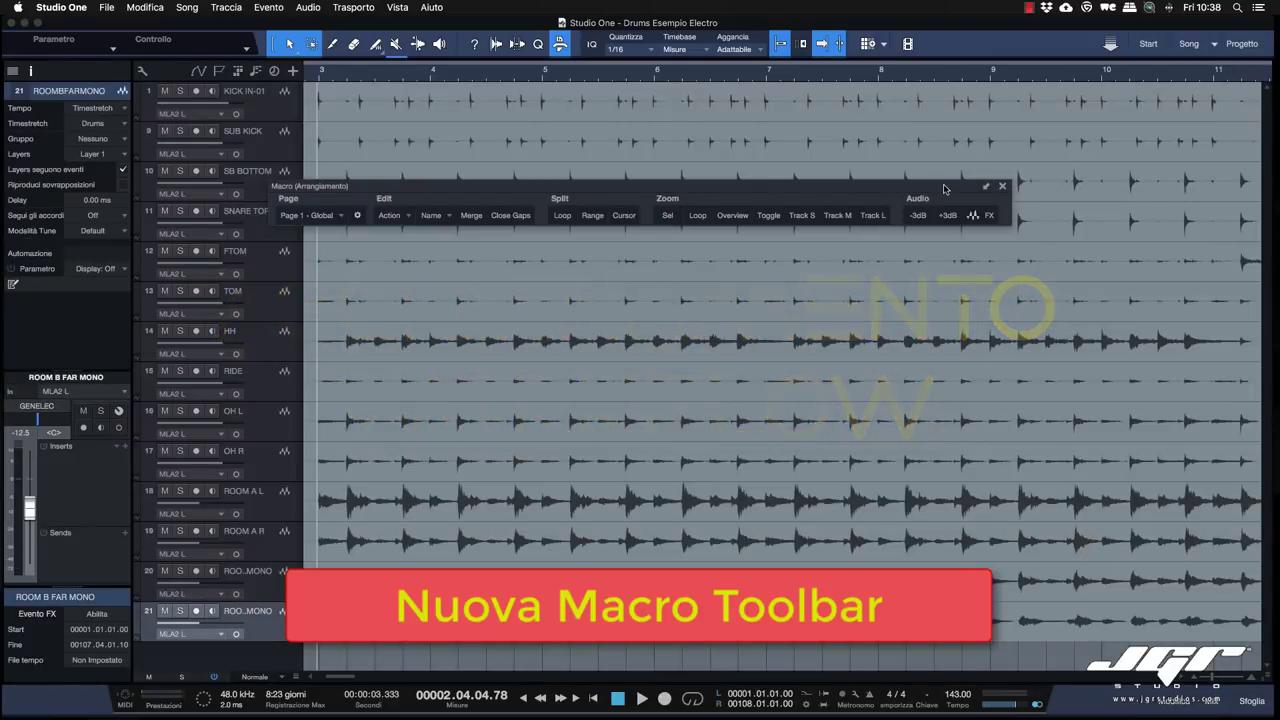
left_click_drag(1016, 186, 1015, 193)
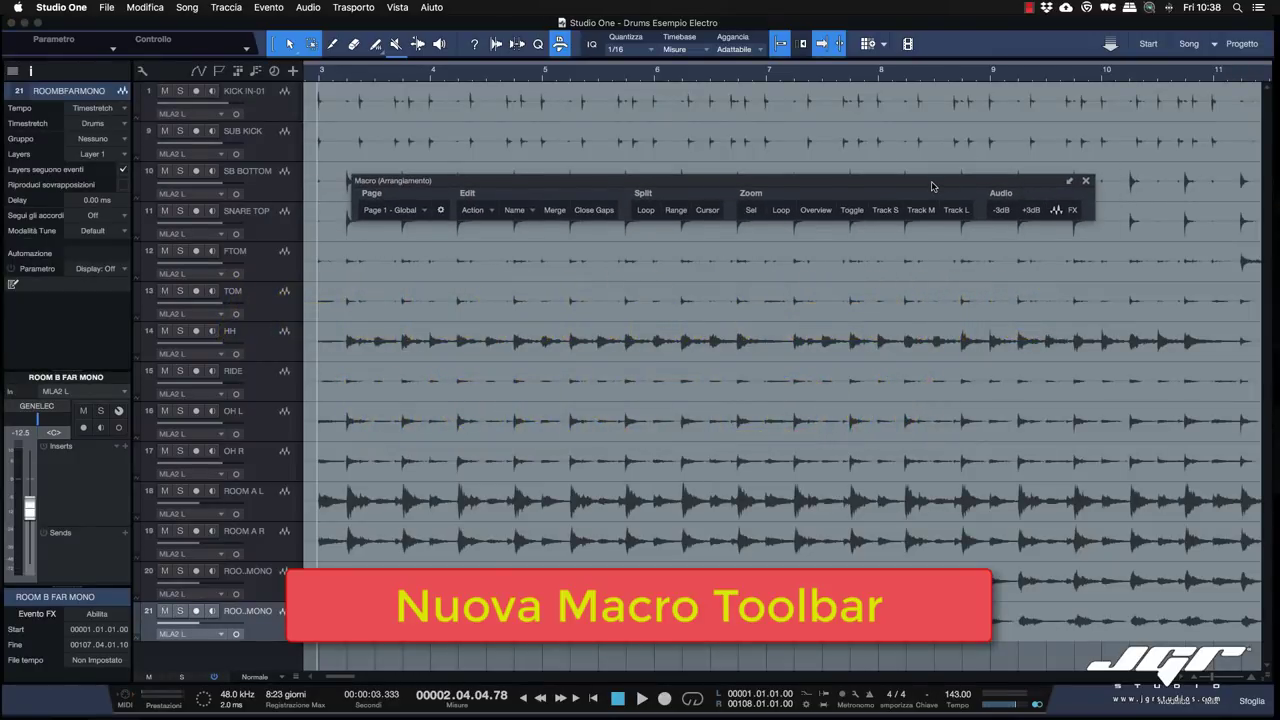
left_click(1216, 701)
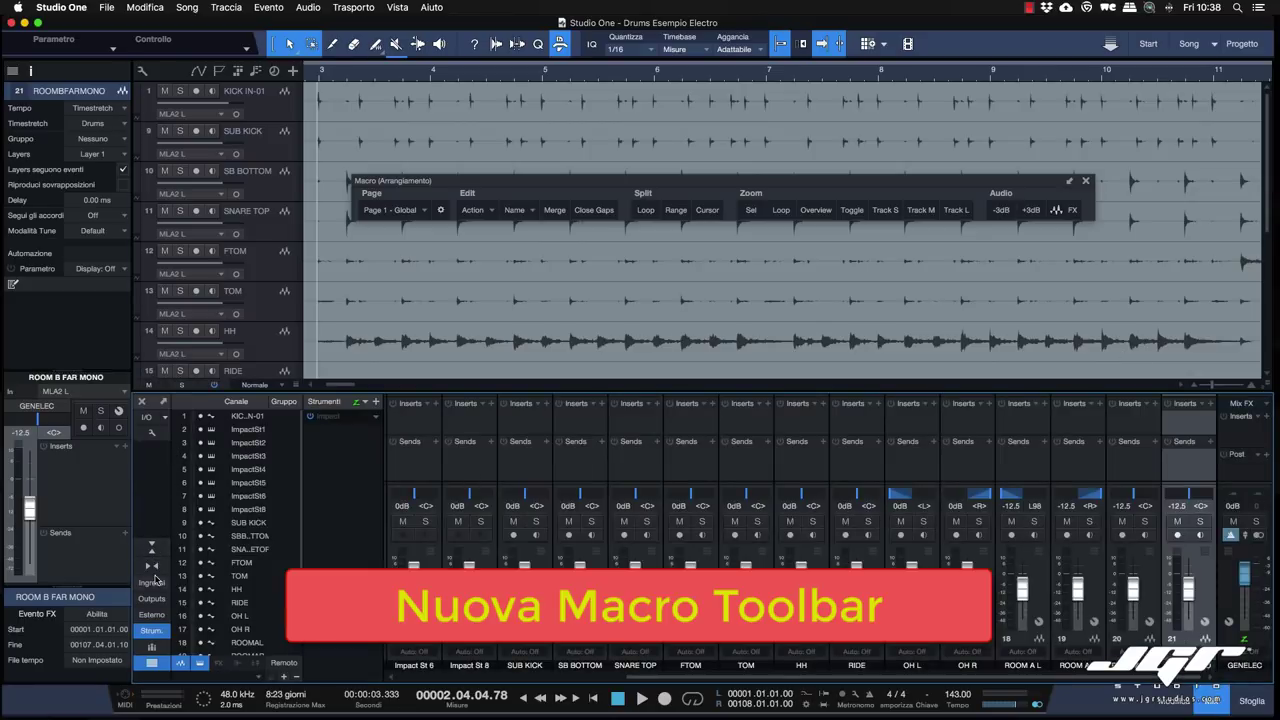
Open the HH event in the audio editor and float the editor's Macro toolbar just below the arrangement's one.
double_click(665, 350)
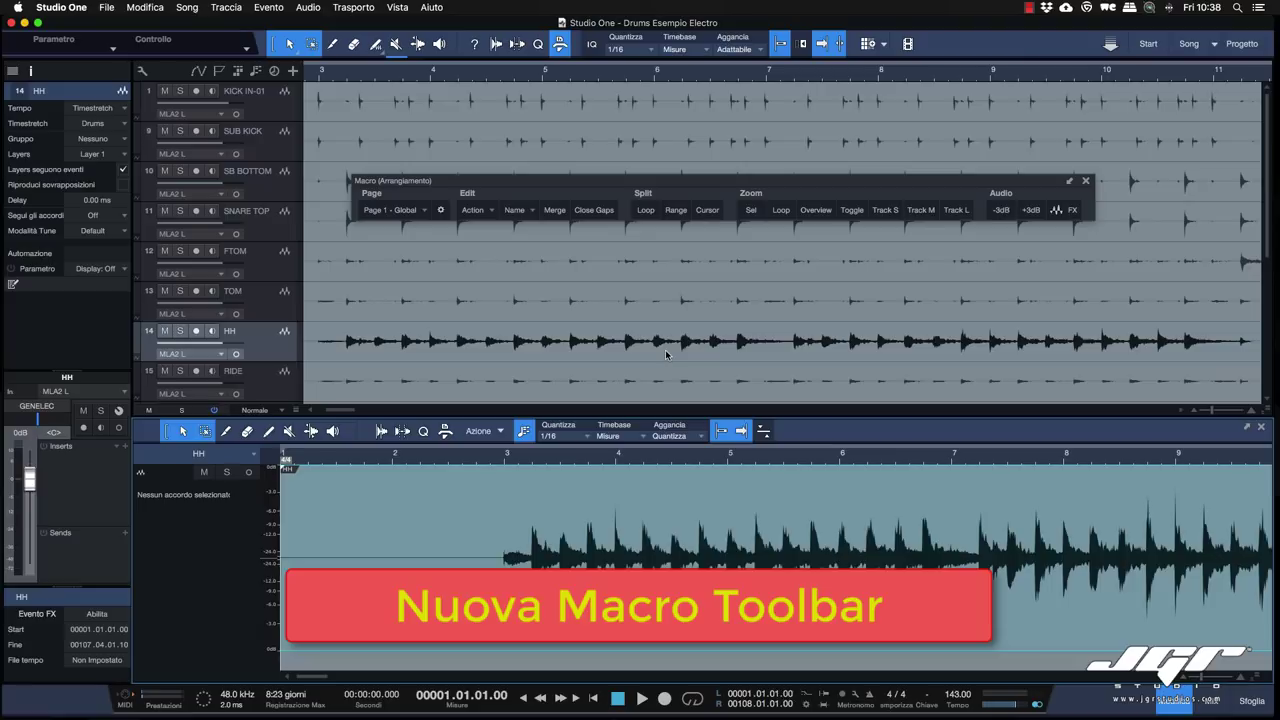
left_click(447, 432)
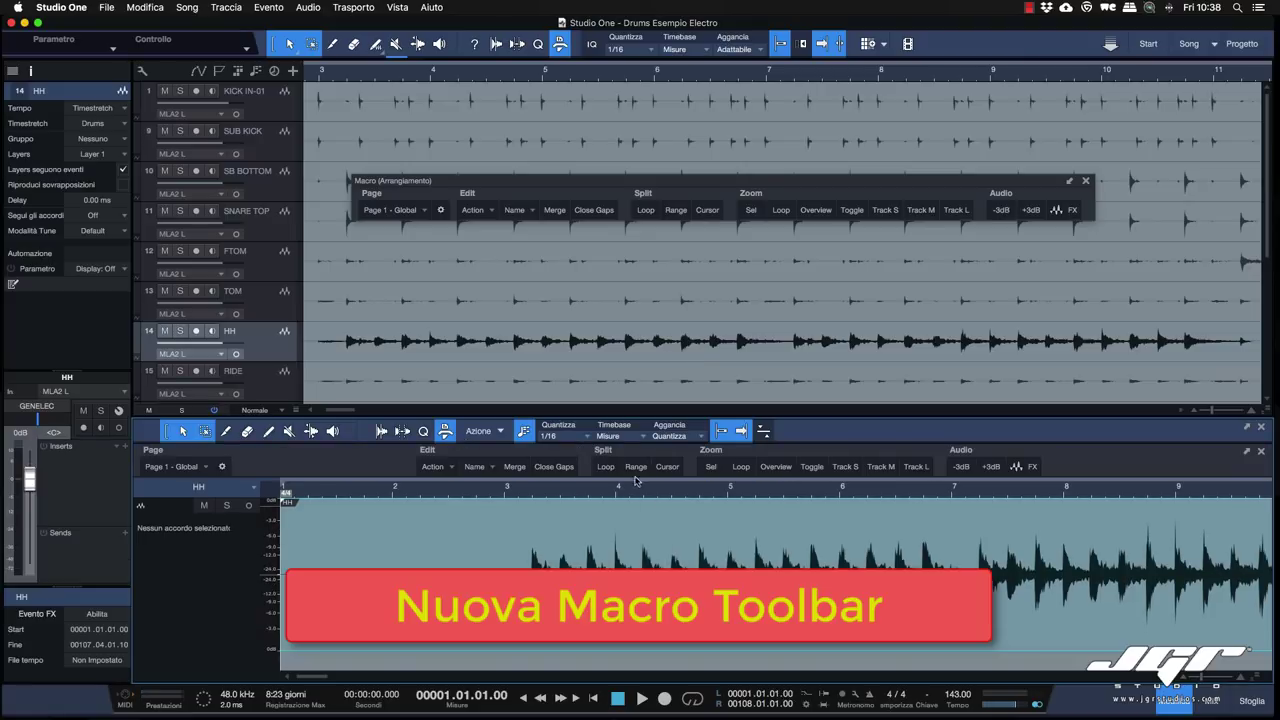
left_click(1246, 451)
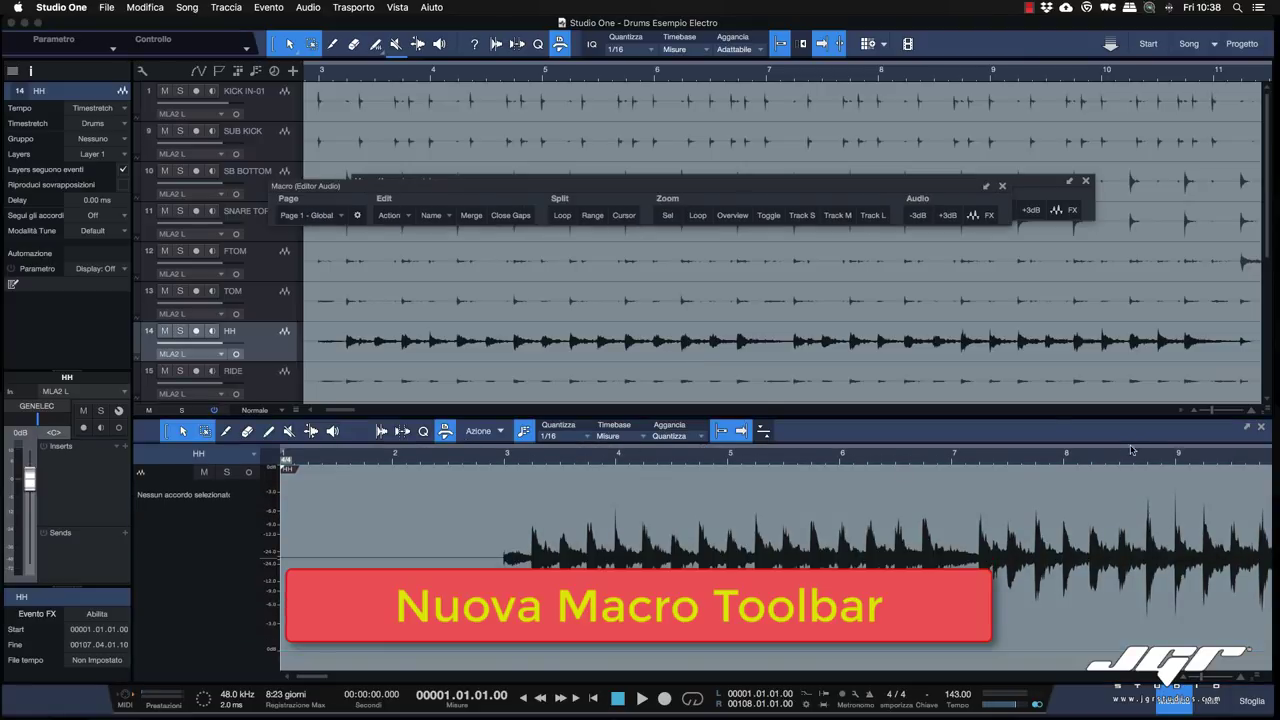
left_click_drag(924, 189, 1005, 232)
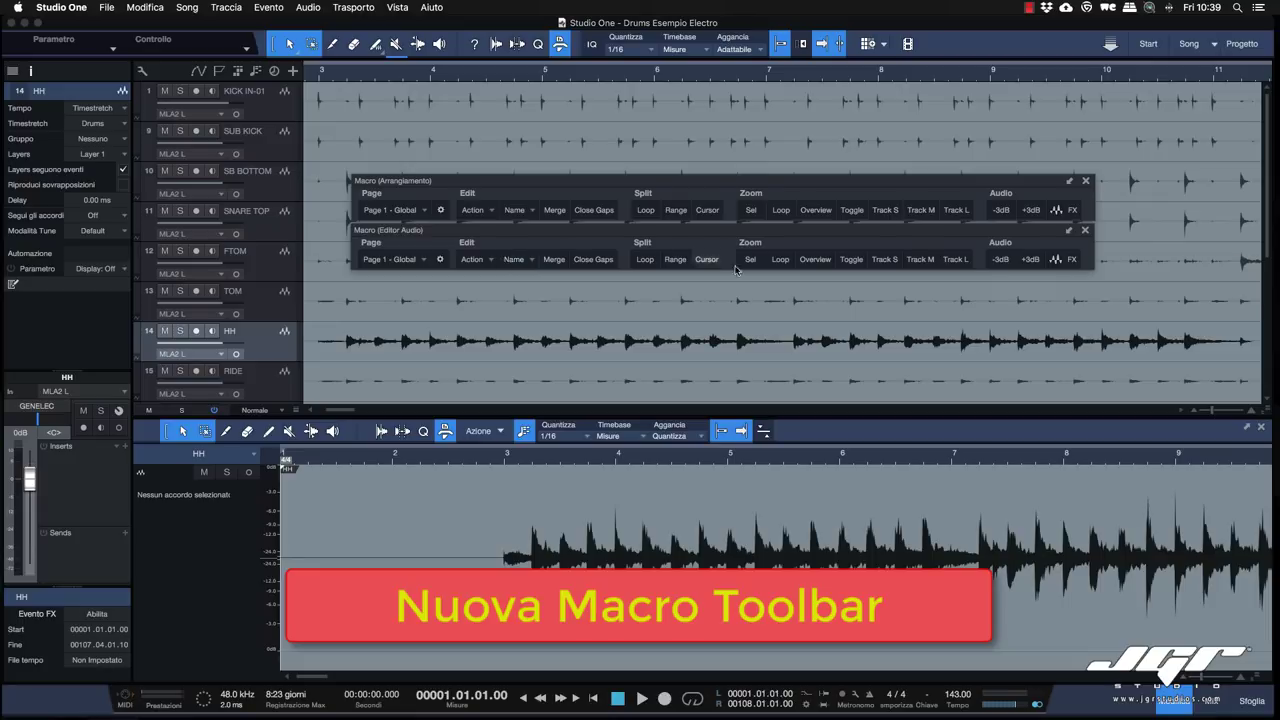
Add a new button to the Note Actions group on the Musical Edit macro page and choose an icon image for it.
right_click(849, 281)
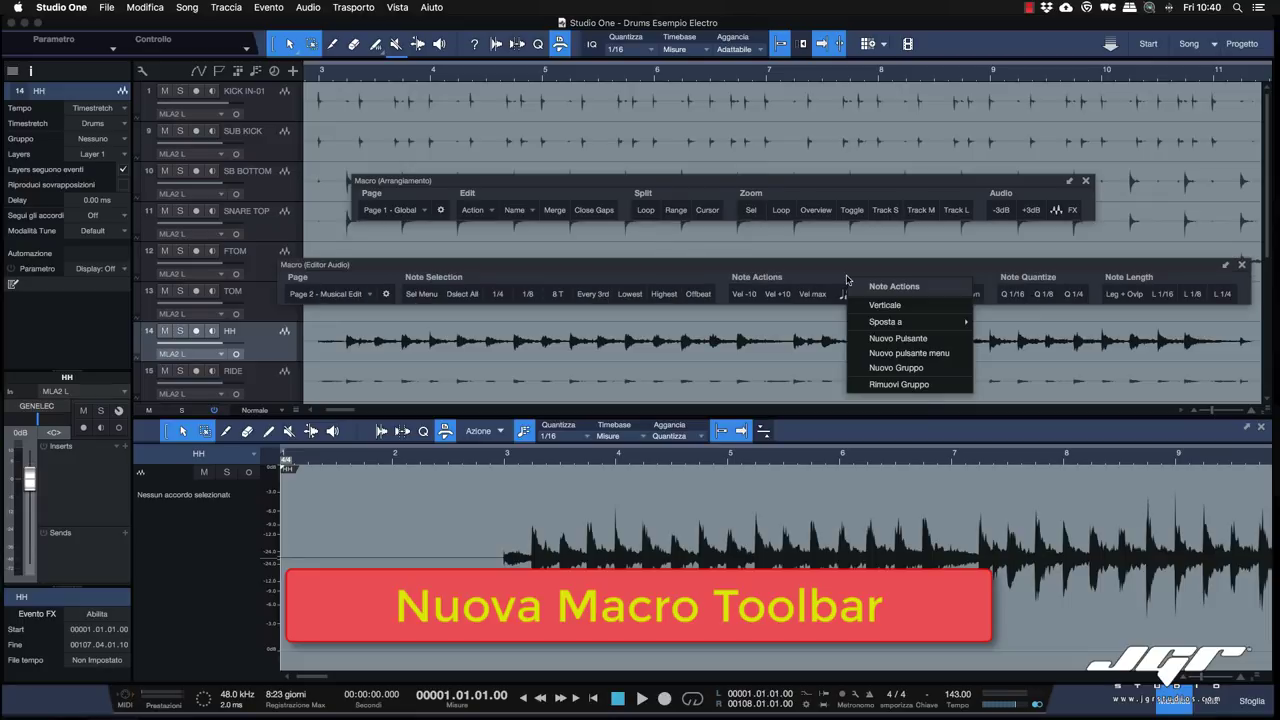
left_click(895, 341)
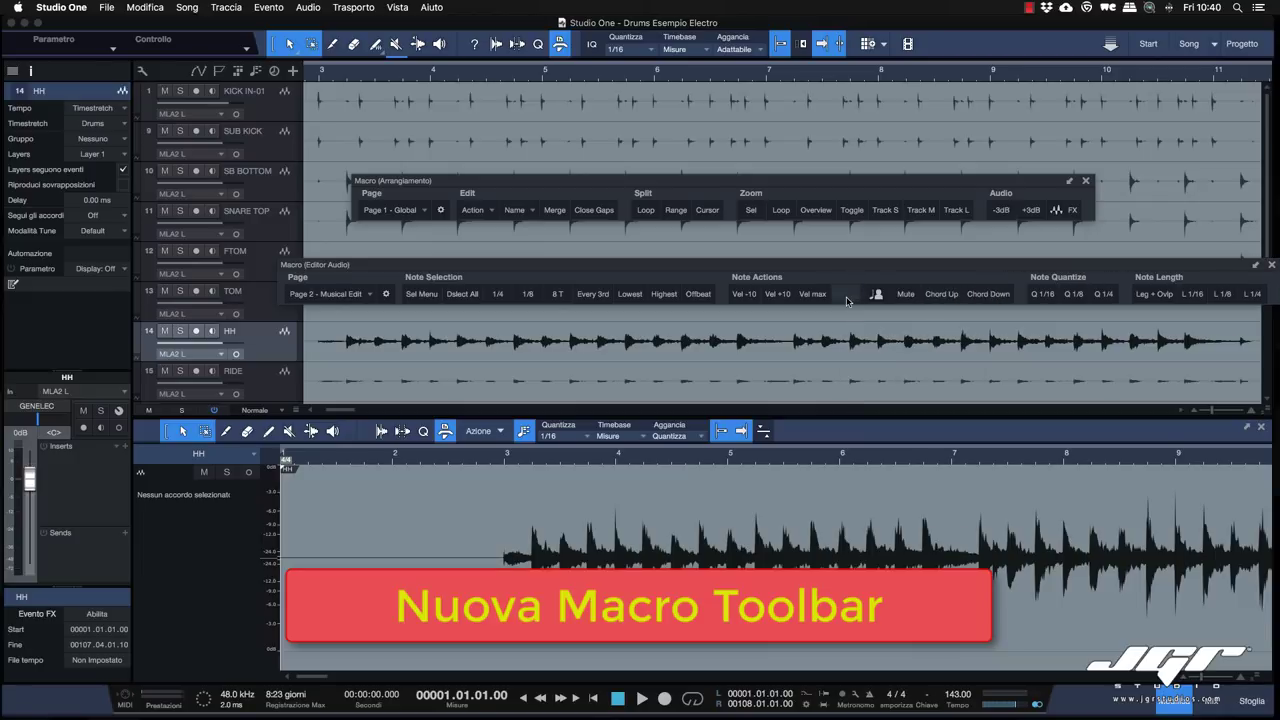
right_click(846, 297)
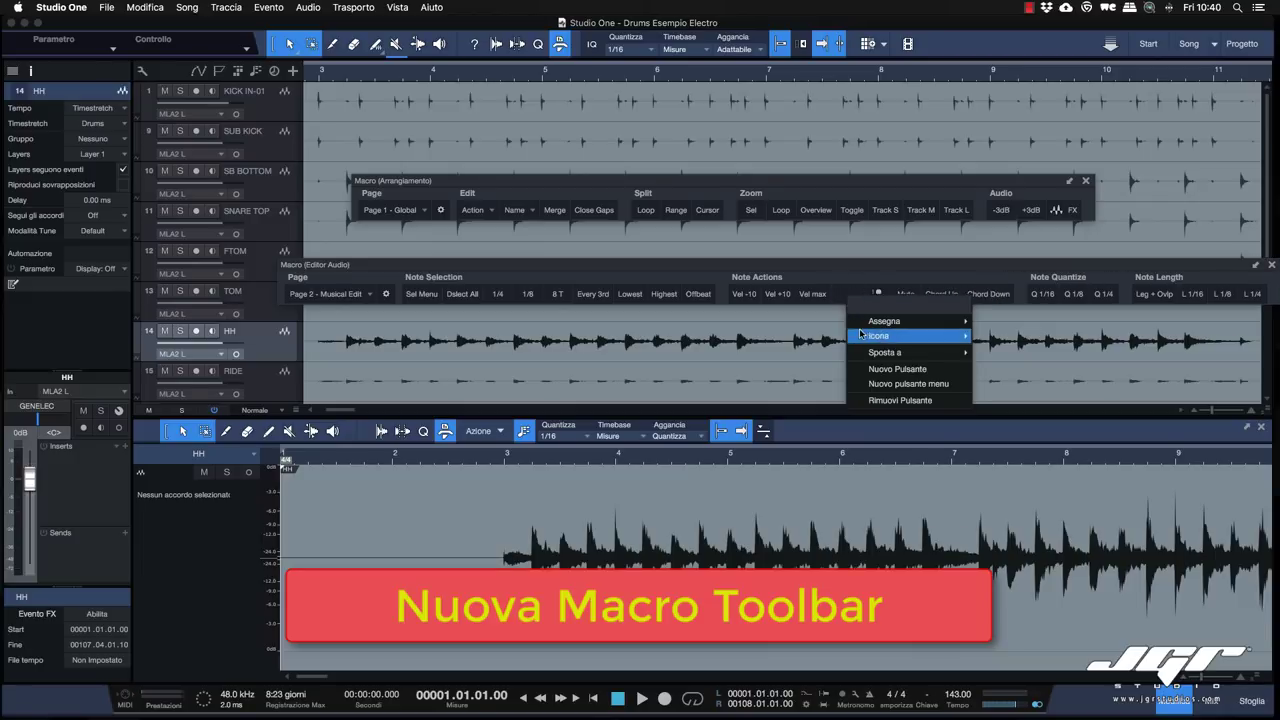
mouse_move(868, 336)
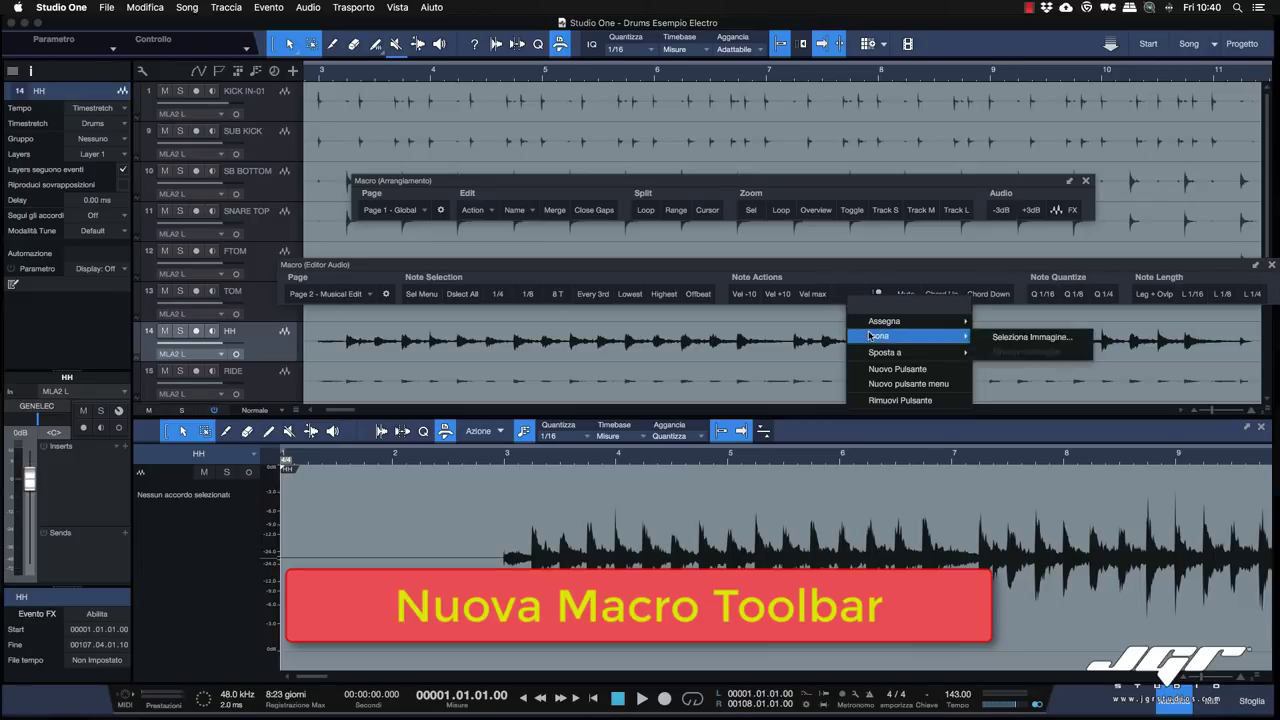
left_click(1006, 338)
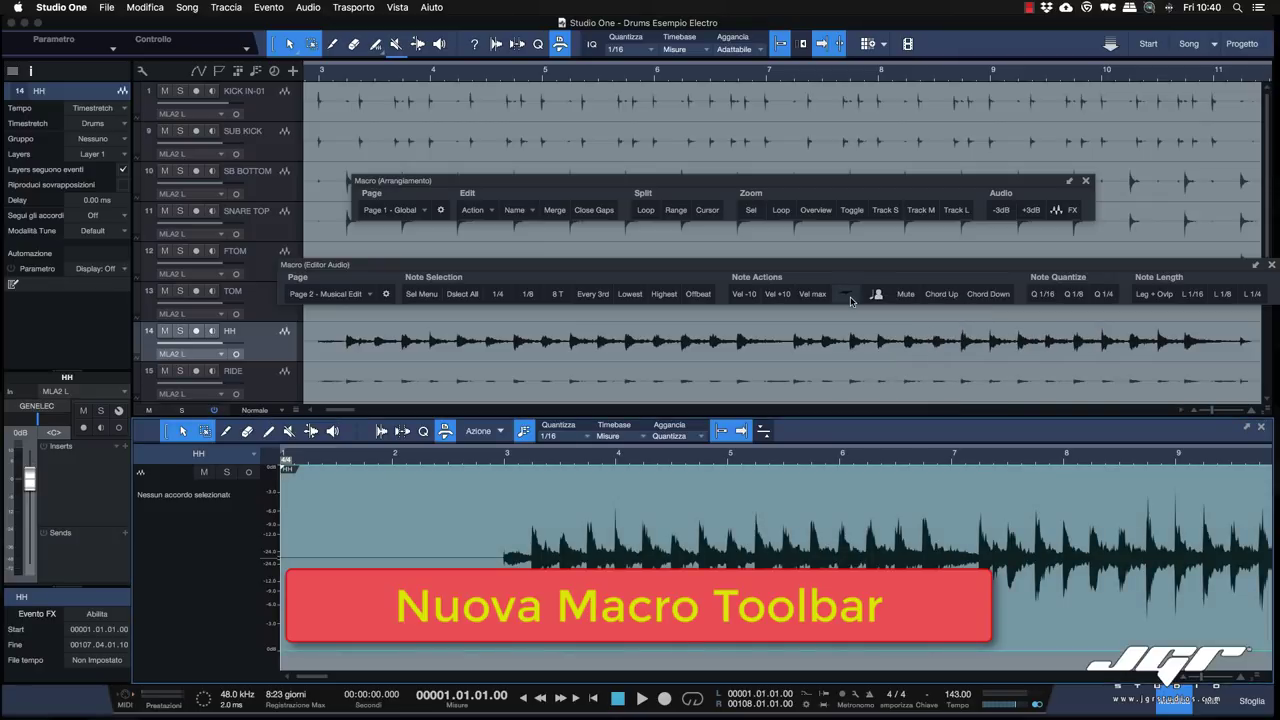
Examine the new macro button's command and macro assignment options, and open the Note Actions group's options.
right_click(850, 298)
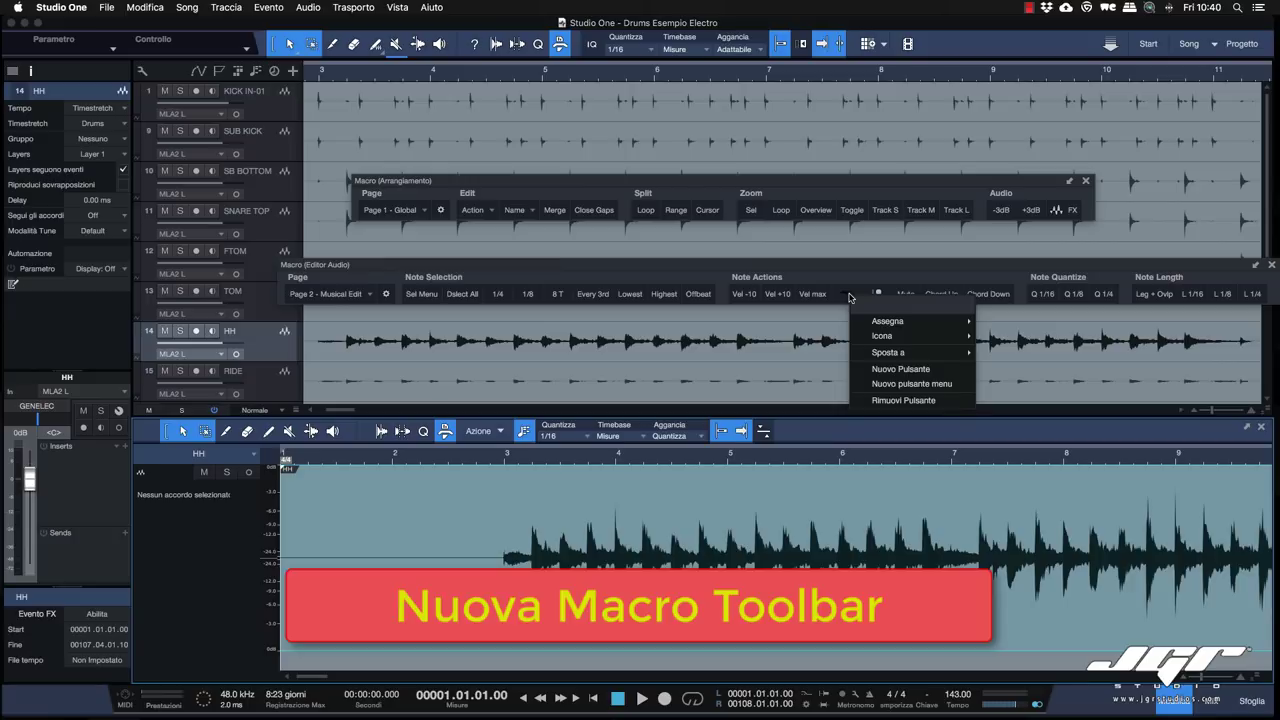
mouse_move(890, 321)
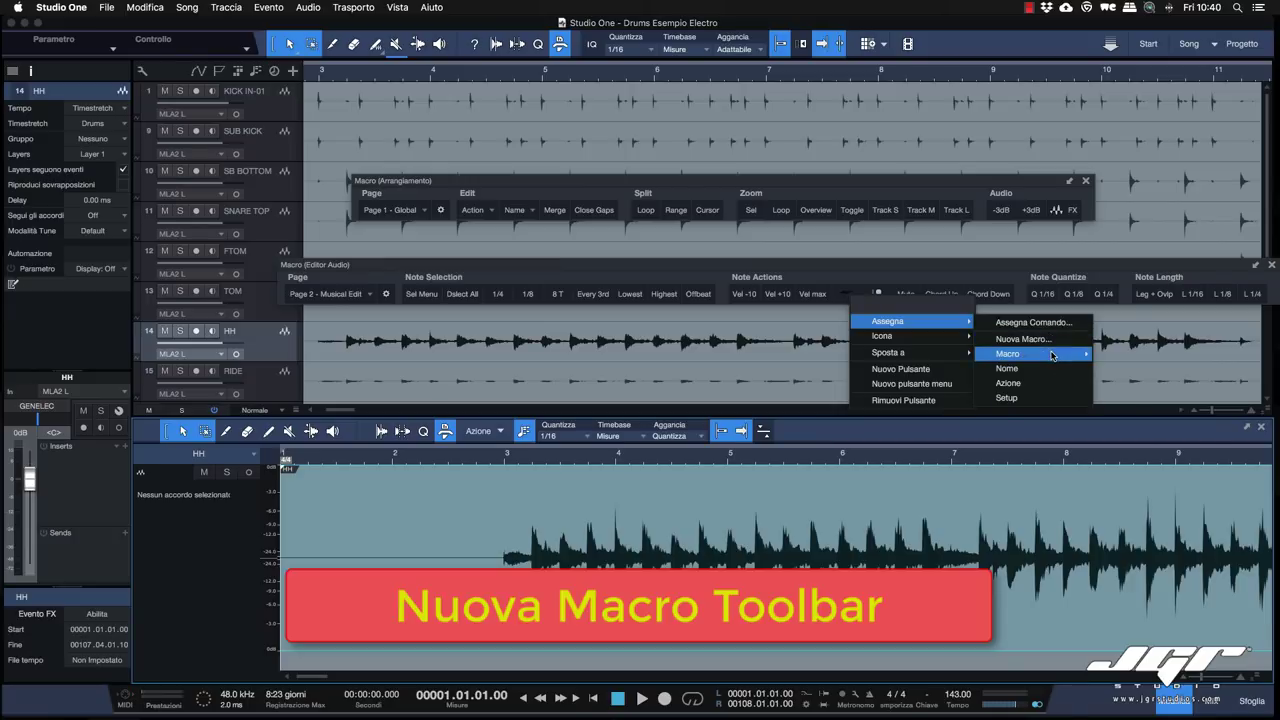
mouse_move(1052, 354)
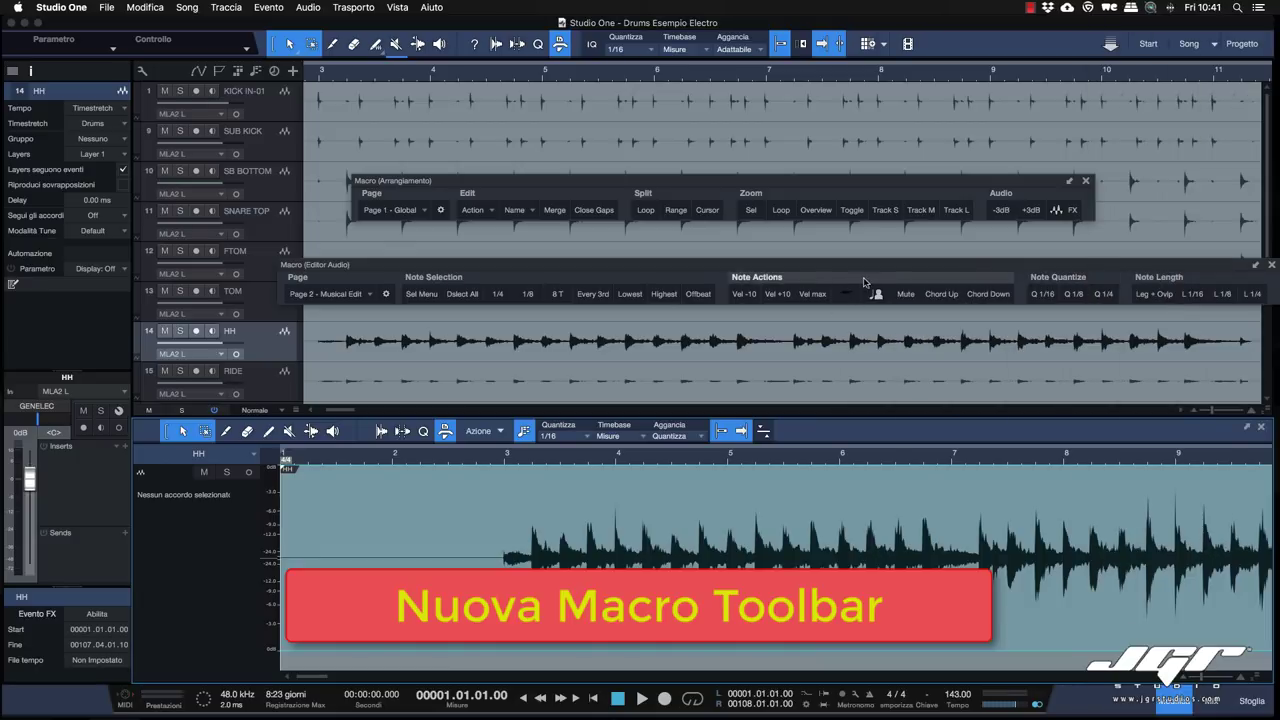
right_click(862, 282)
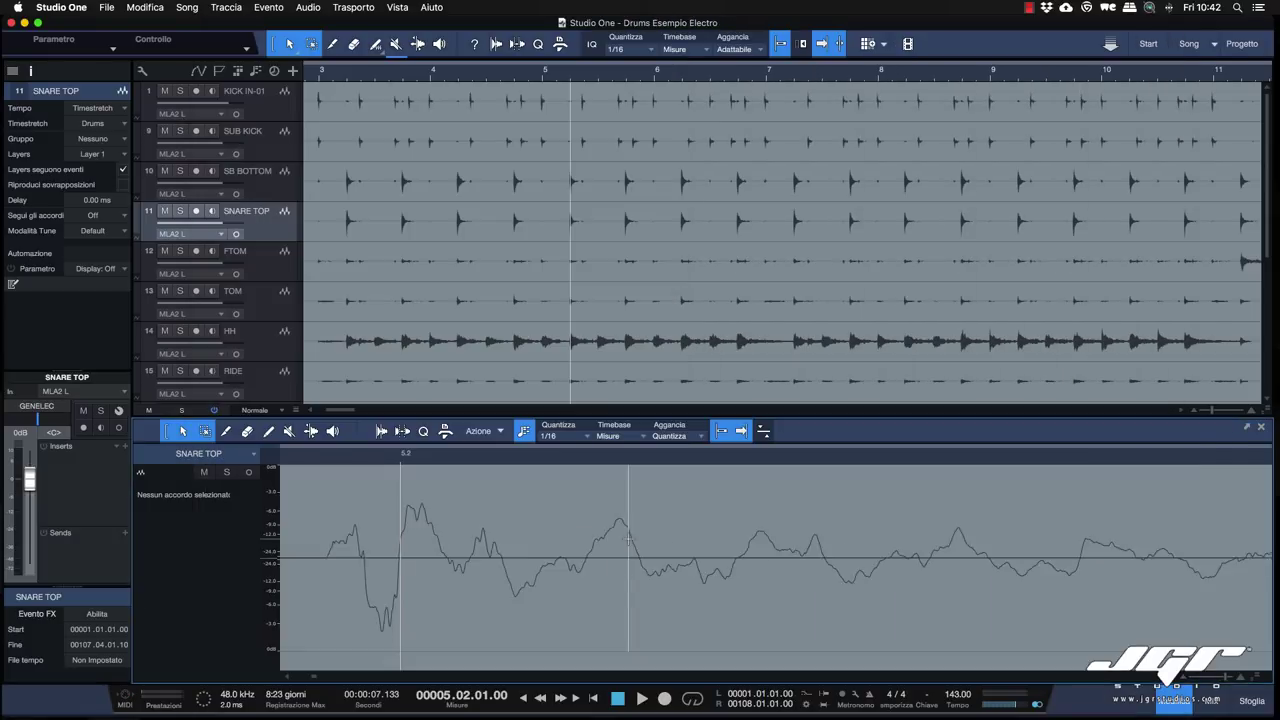
Magnify the SNARE TOP waveform around 5.2 in the audio editor for close inspection.
key("e")
key("e")
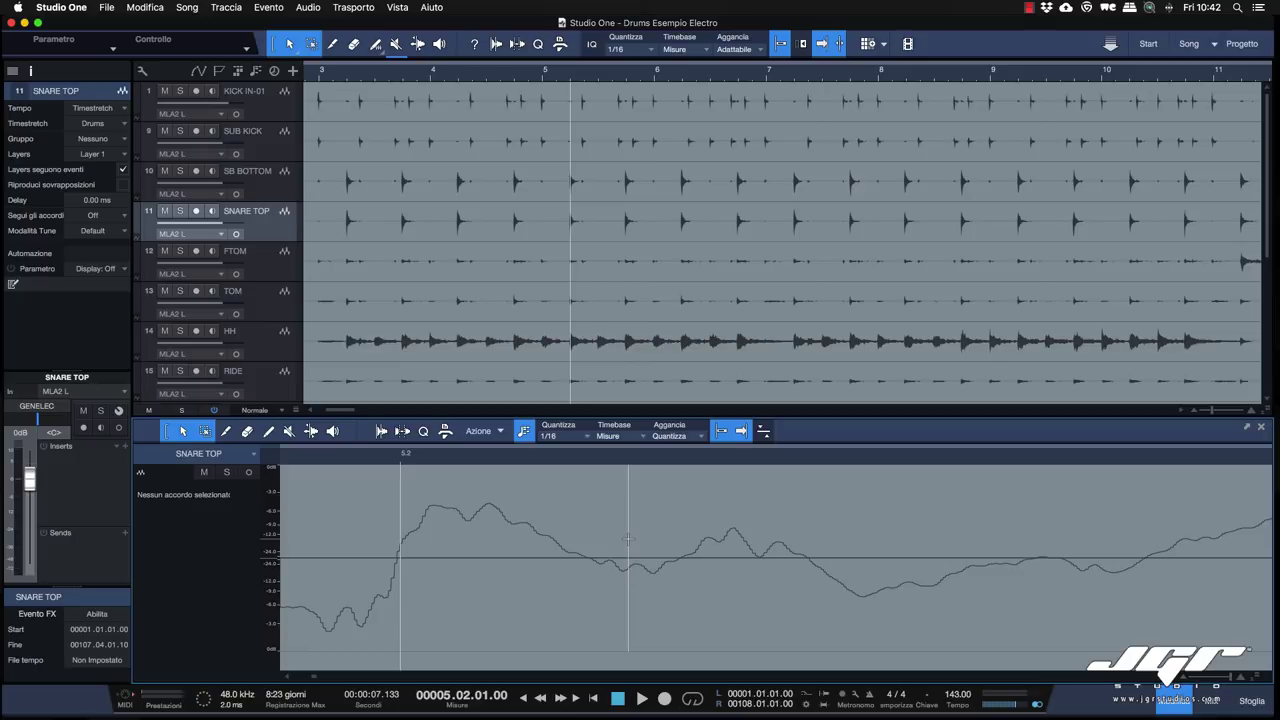
key("e")
key("e")
key("e")
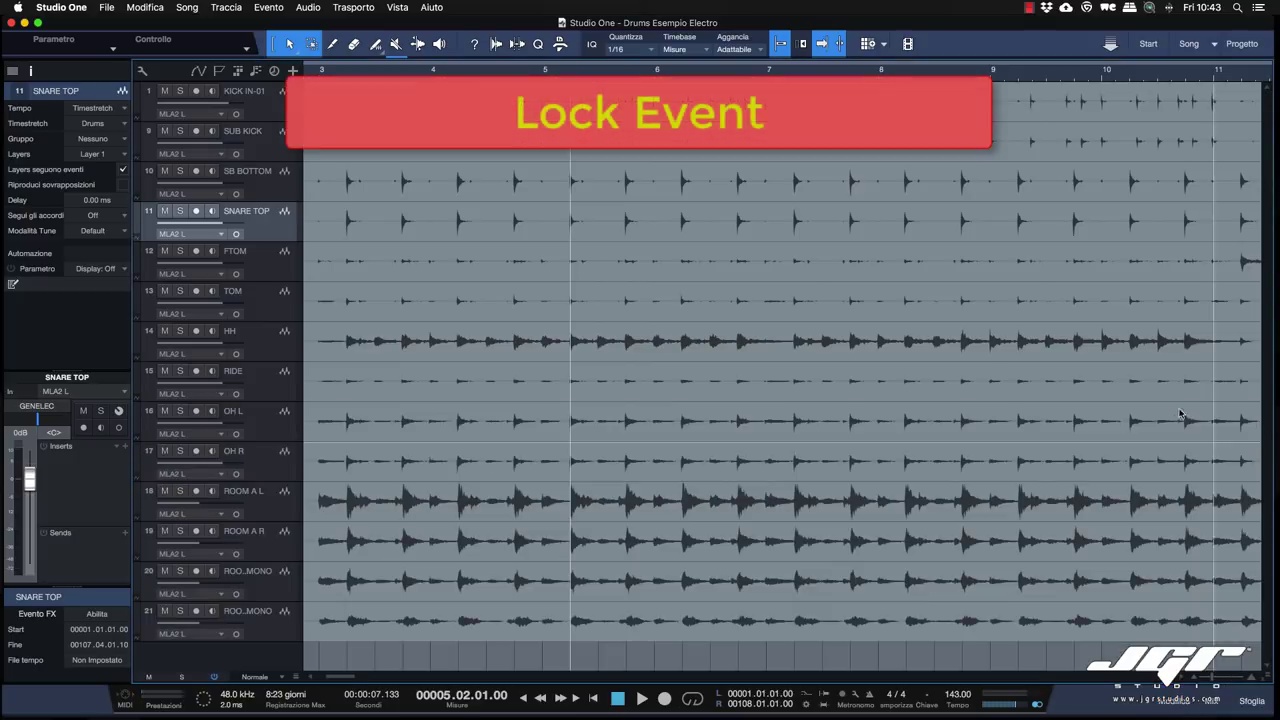
Split the TOM event at 6.04.02.00 and turn on Modifica Lock for its second part, toggling Time Lock on and off first.
left_click(745, 316)
left_click(745, 316, "alt")
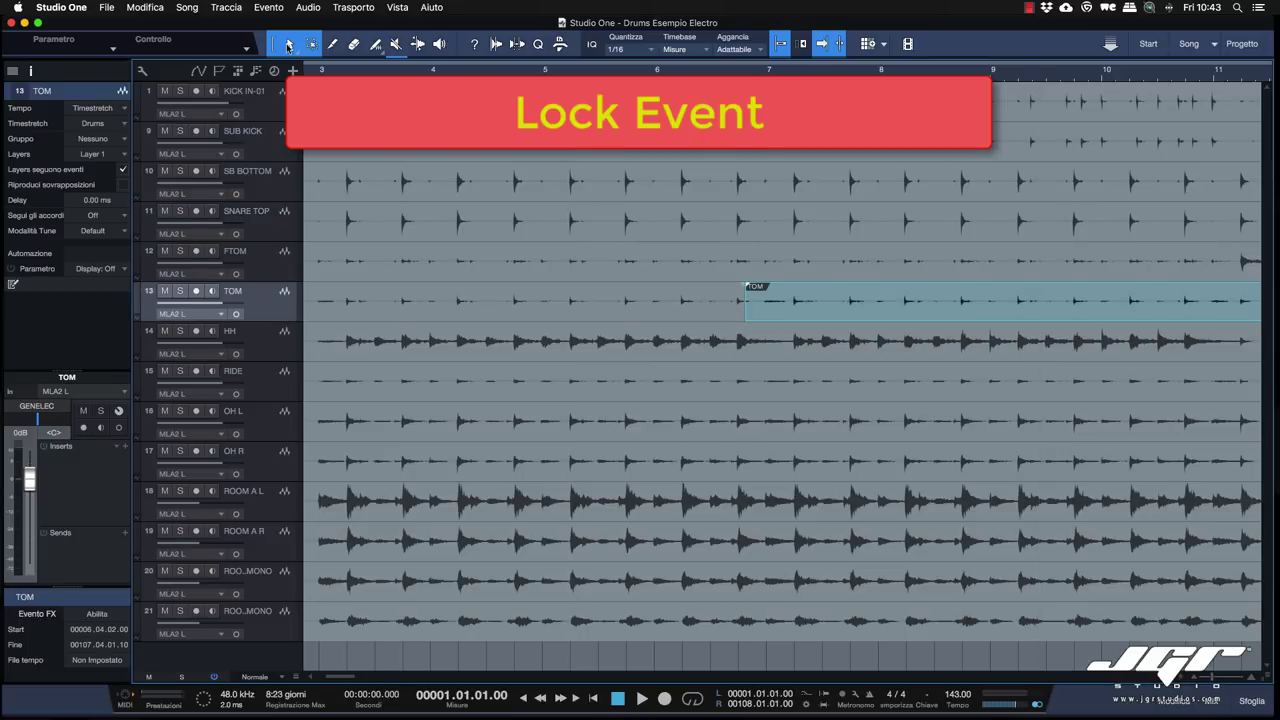
right_click(784, 314)
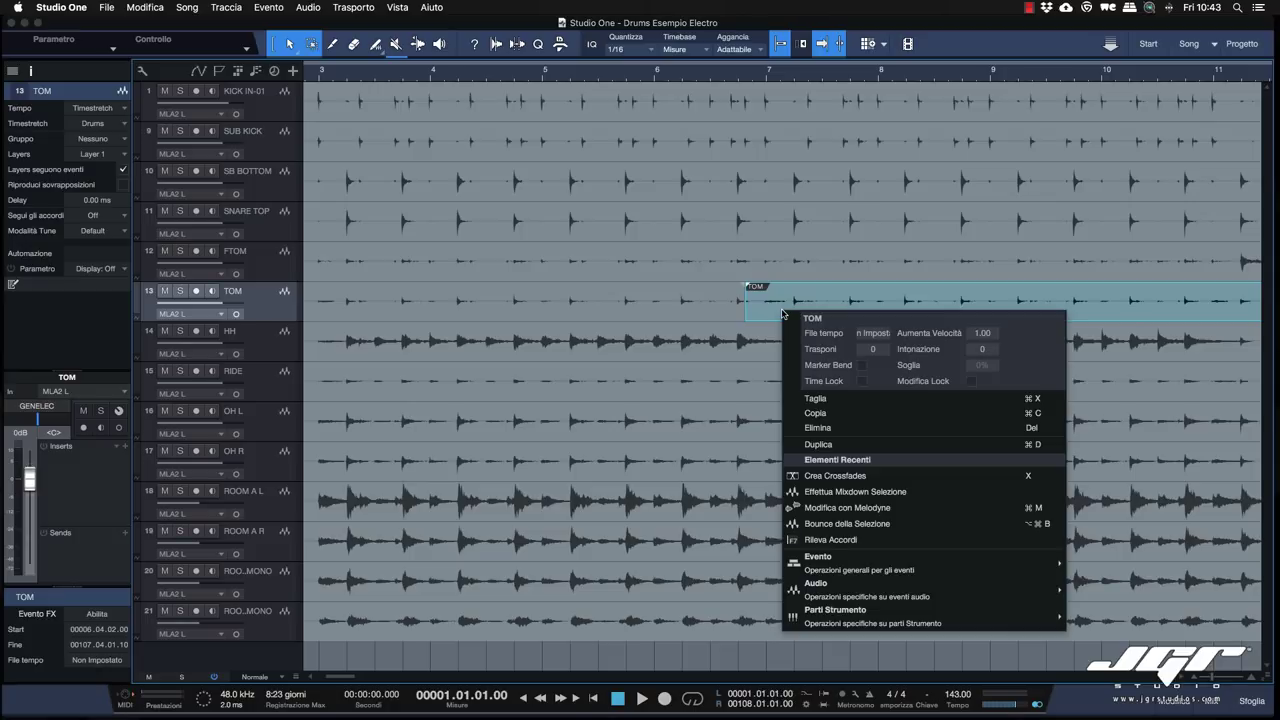
left_click(862, 382)
left_click(862, 382)
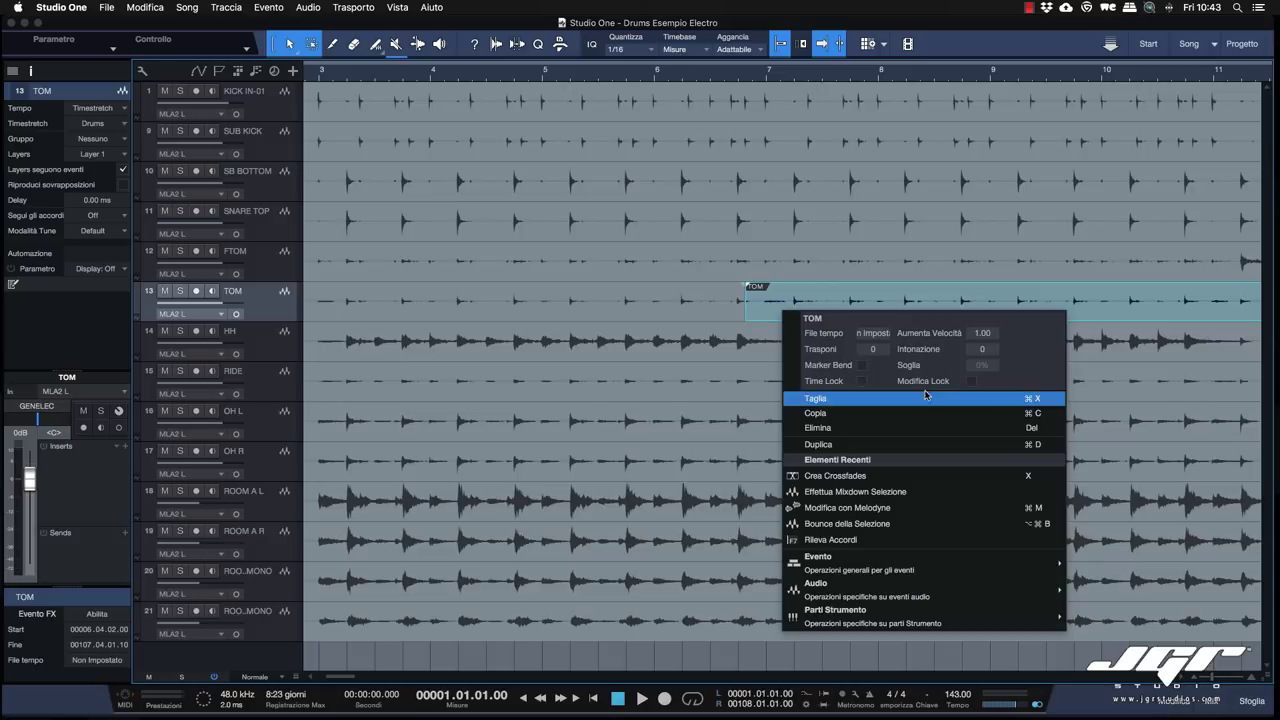
left_click(970, 381)
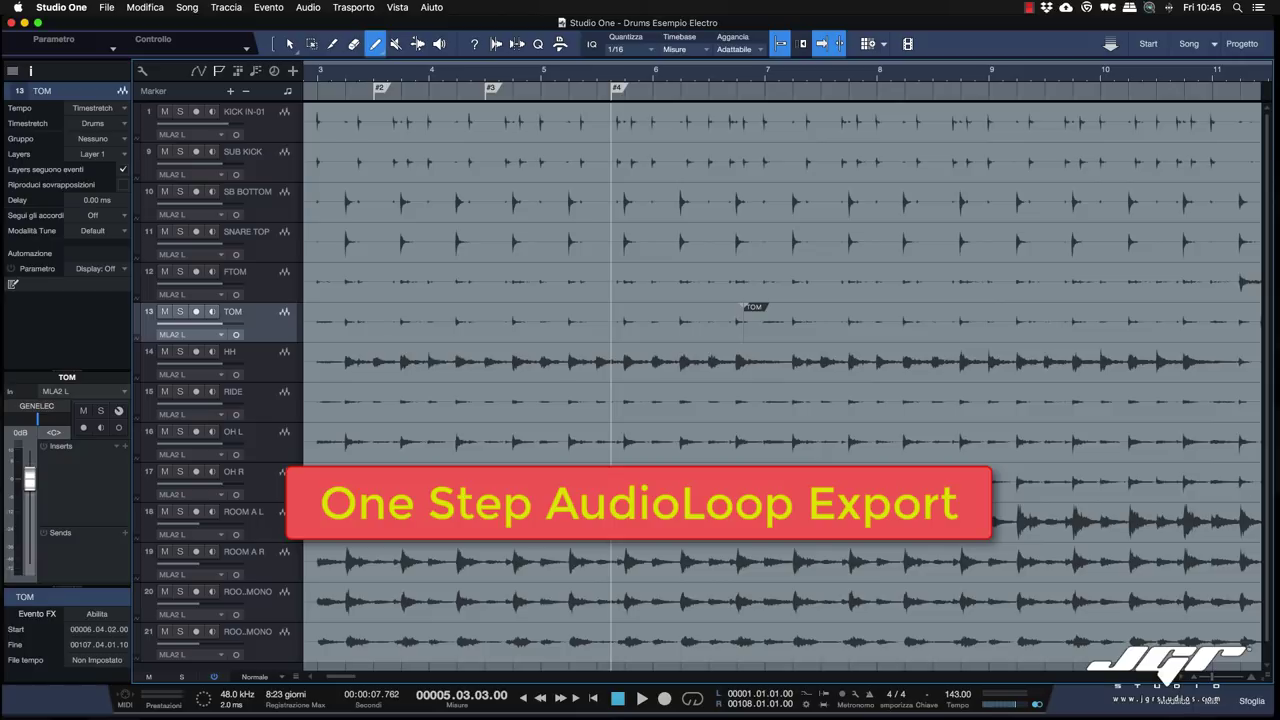
Activate the Arrow tool and select the TOM event around bar 7.
left_click(909, 320)
key("1")
left_click(831, 324)
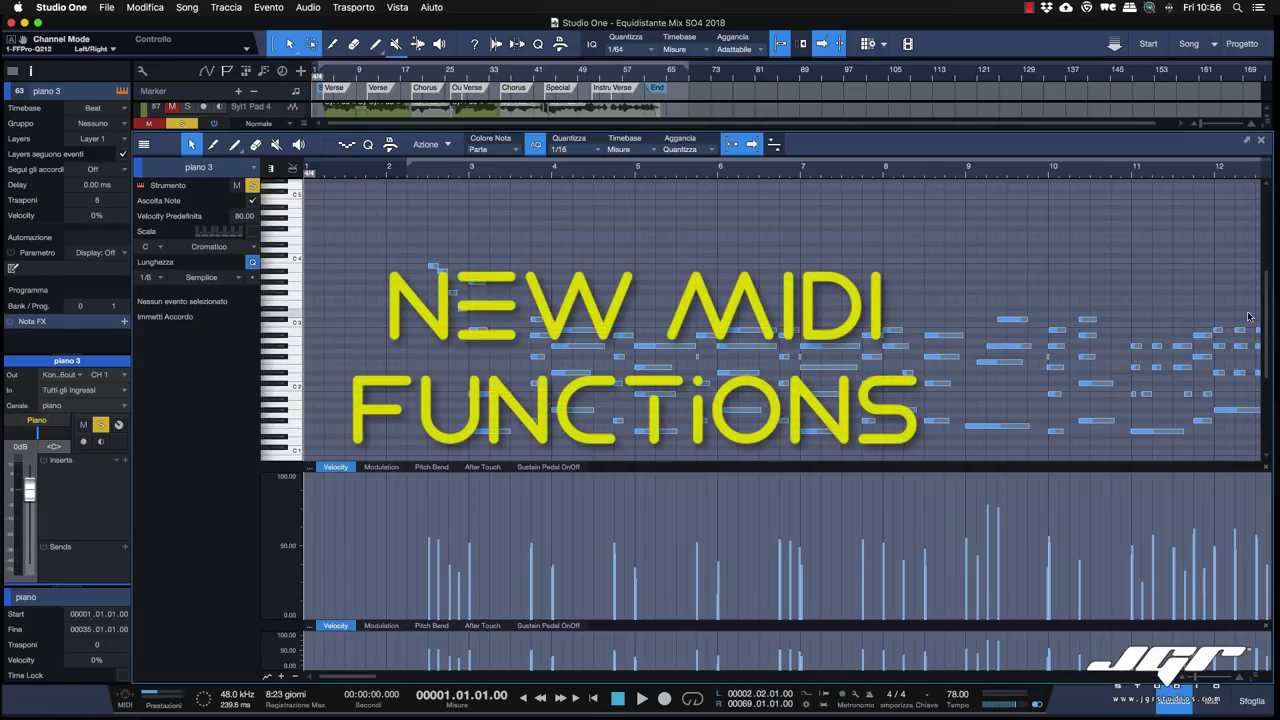
Try mirroring the selected opening notes of piano 3 horizontally around their middle with Replica specularmente.
key("super+Tab")
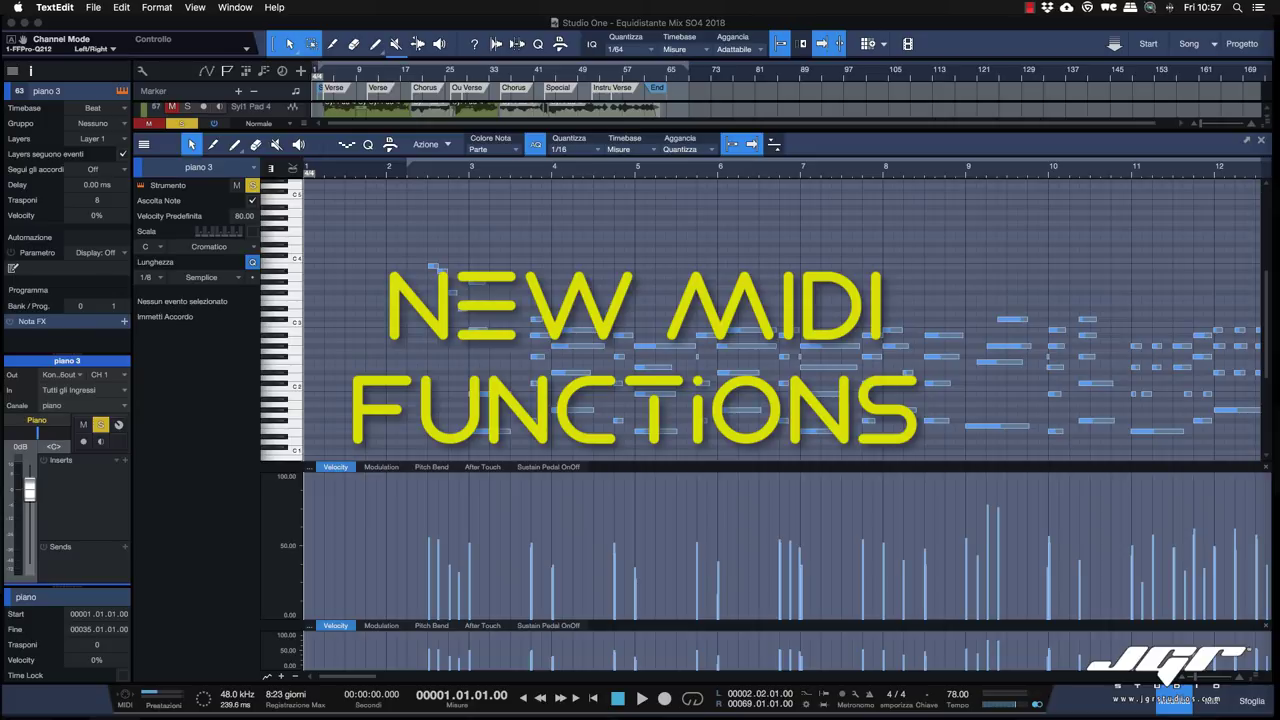
left_click(447, 146)
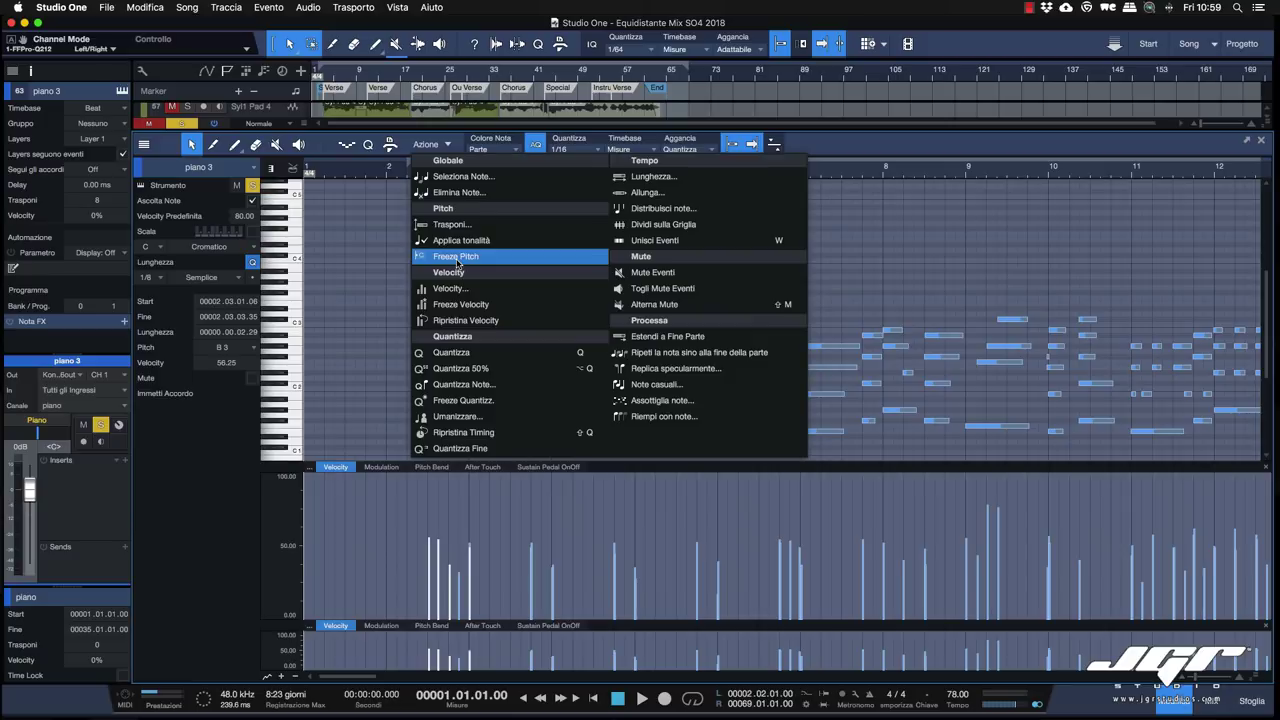
left_click(689, 358)
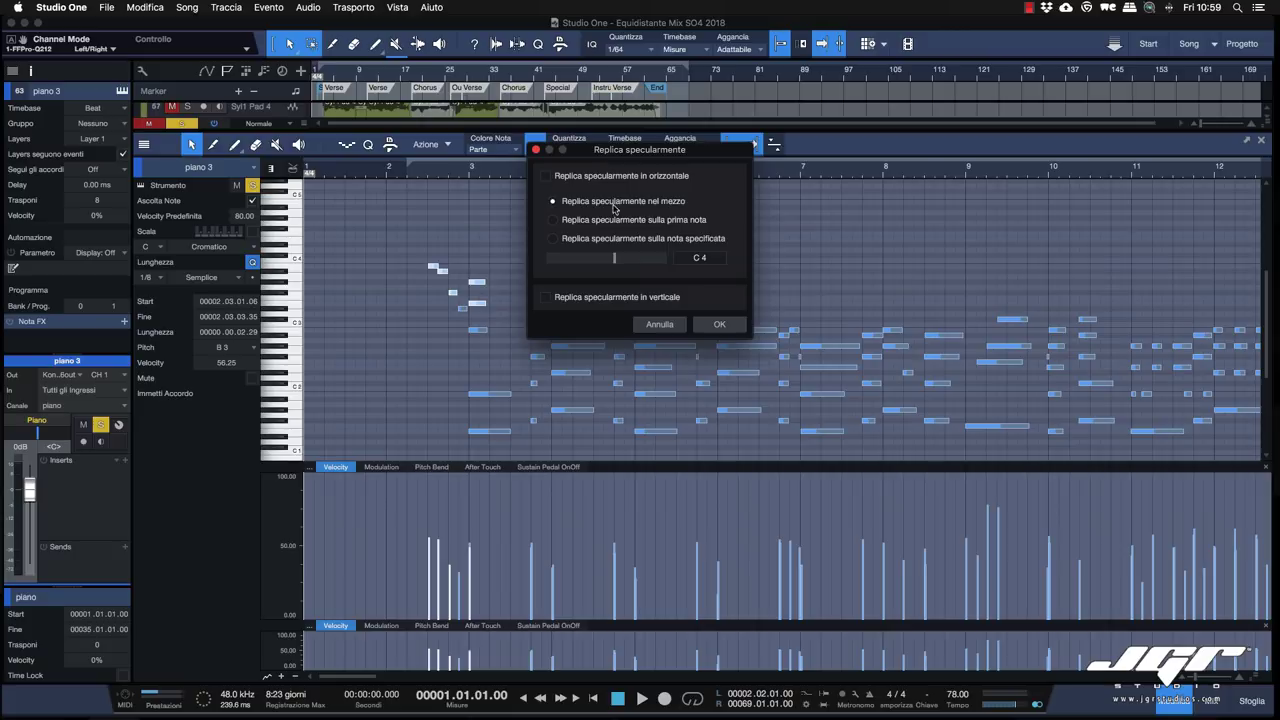
left_click(546, 177)
left_click(727, 326)
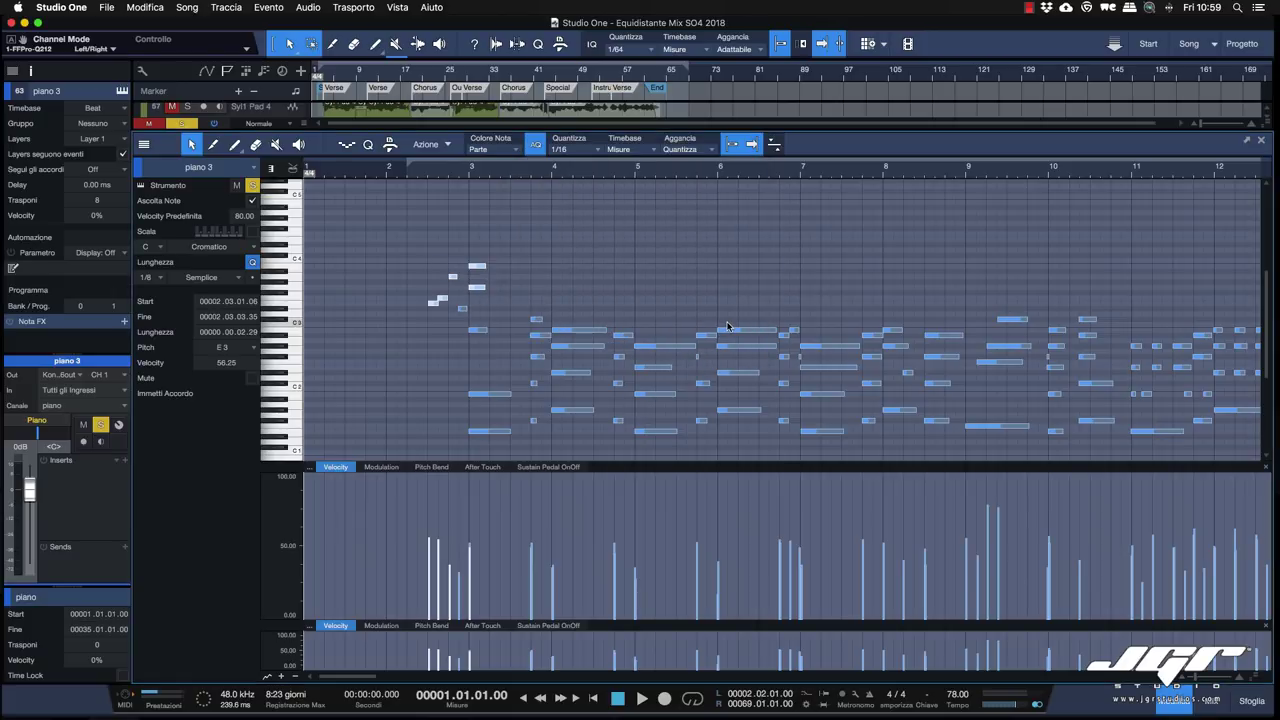
Try Note casuali on the selected notes with random pitch, velocity at 44% strength, length at 56% strength and Note casuali enabled, and undo it.
left_click(425, 144)
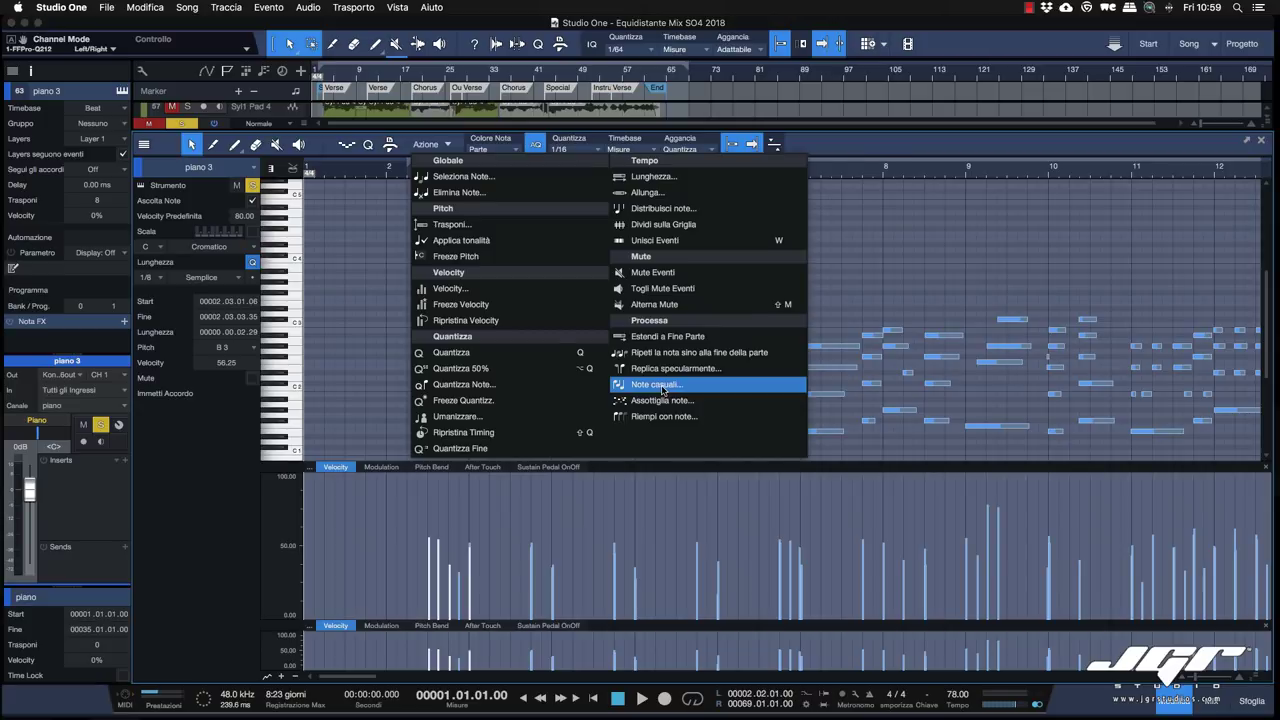
left_click(662, 390)
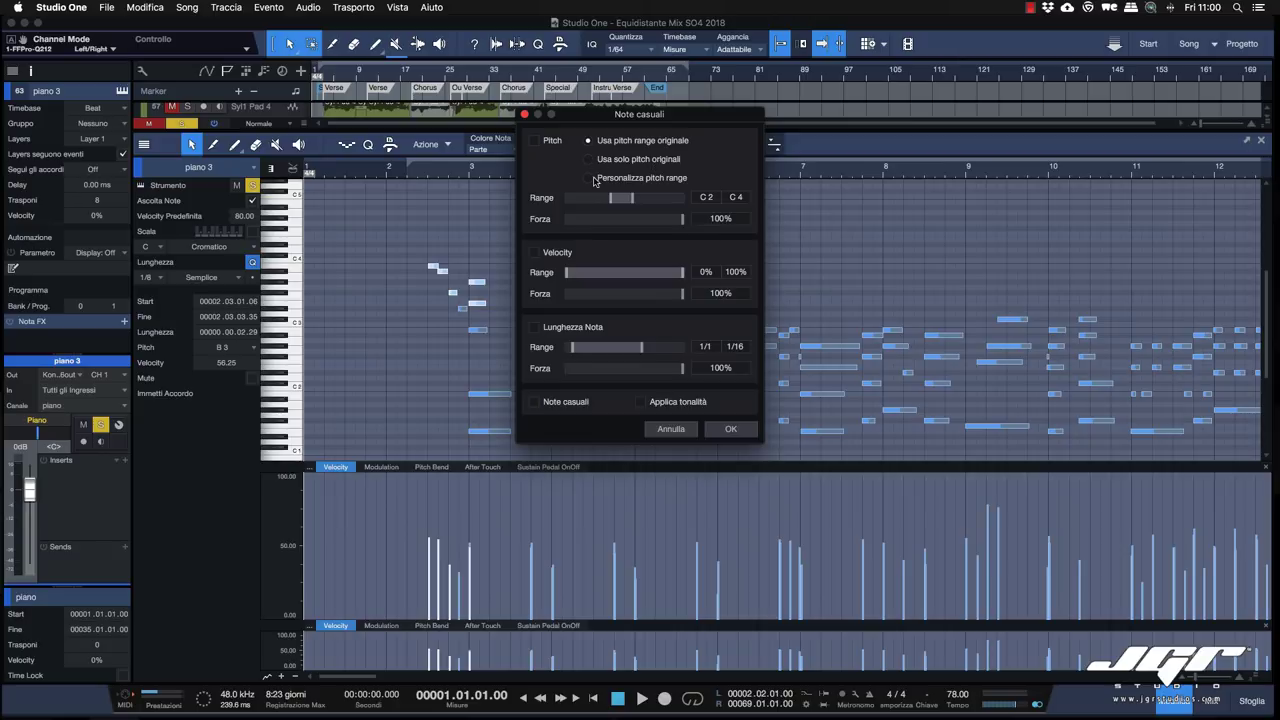
left_click(535, 141)
left_click(535, 254)
left_click_drag(679, 298, 646, 296)
left_click(535, 328)
left_click(633, 368)
left_click(535, 402)
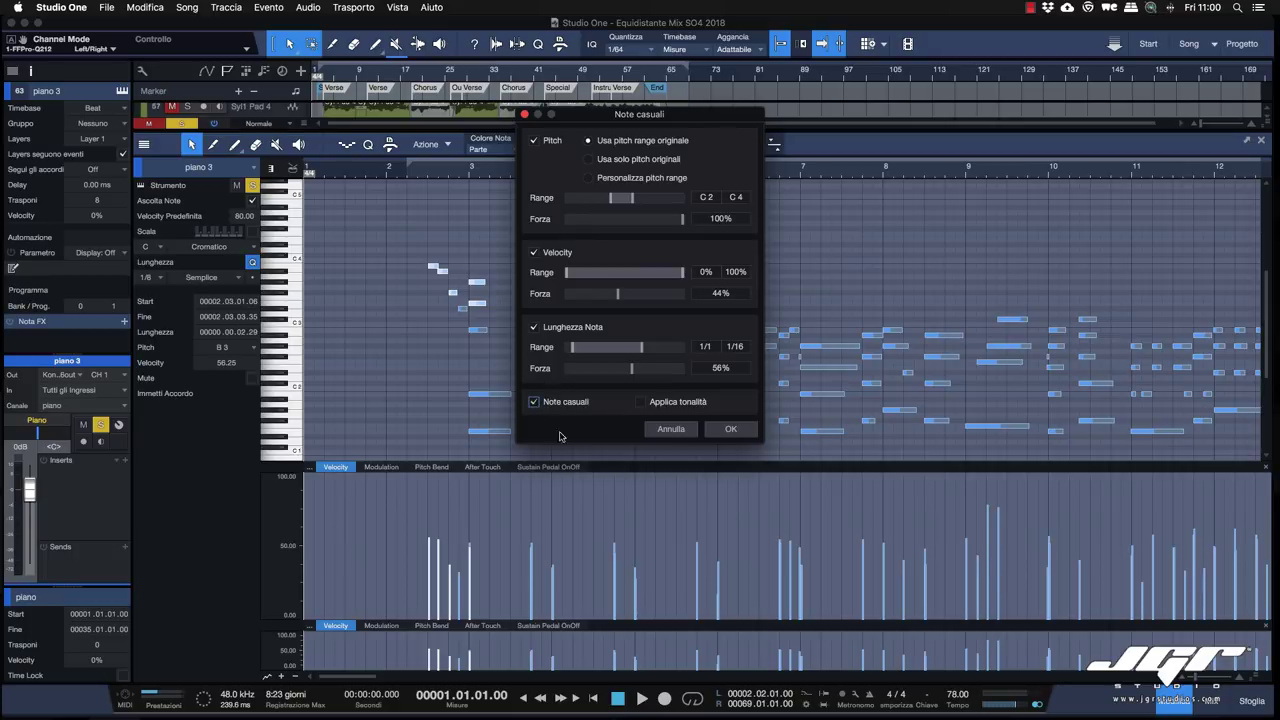
left_click(730, 429)
key("super+z")
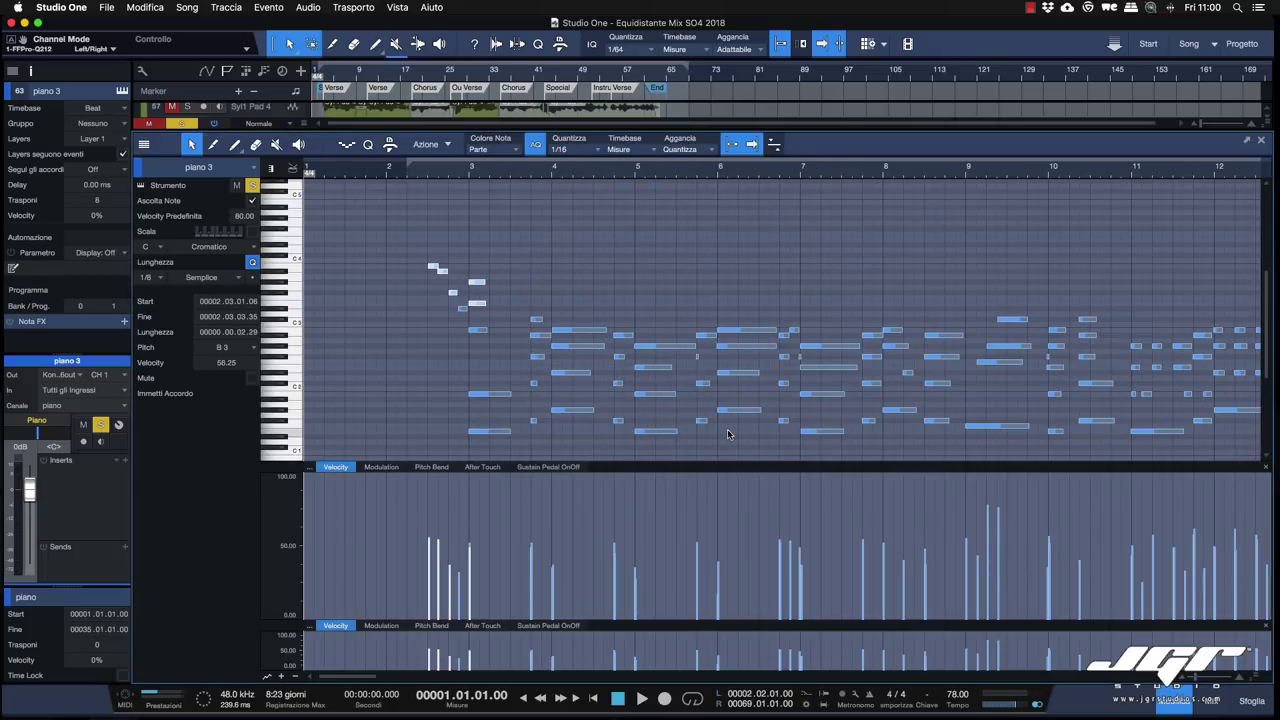
Review the note actions and examine the range, rhythm, pitch and velocity options of Riempi con note without applying them.
left_click(426, 144)
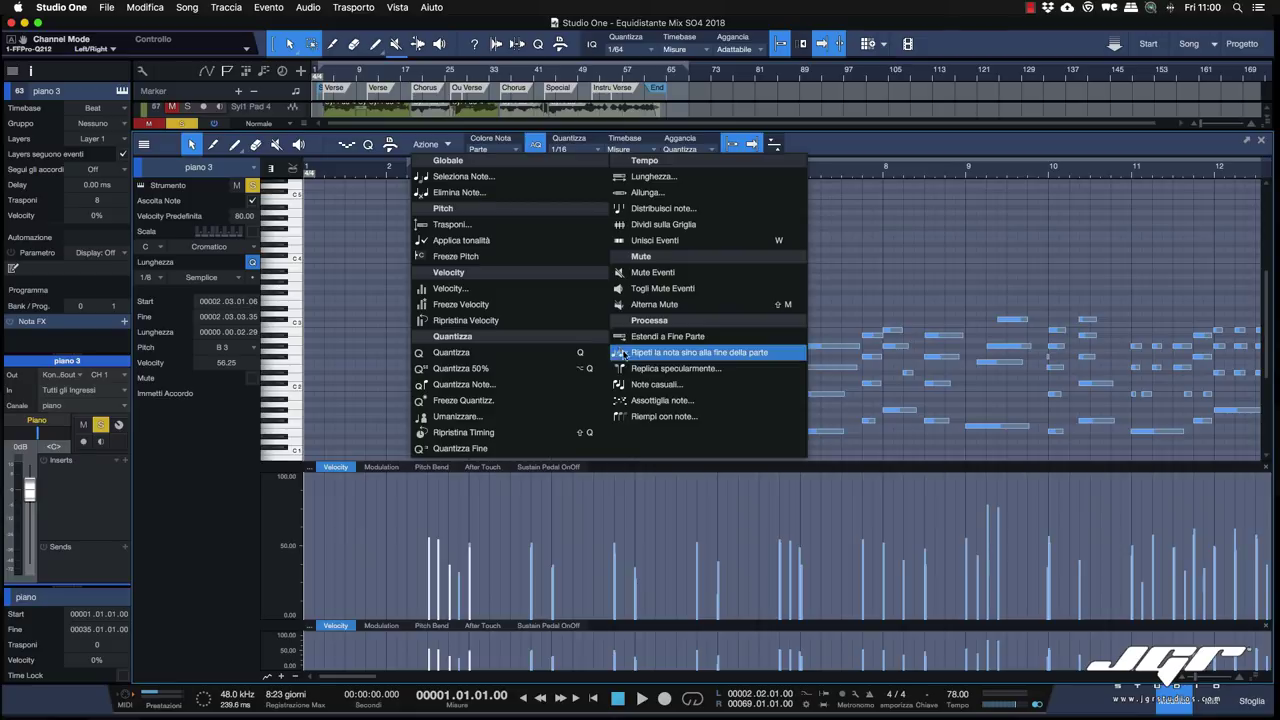
left_click(658, 404)
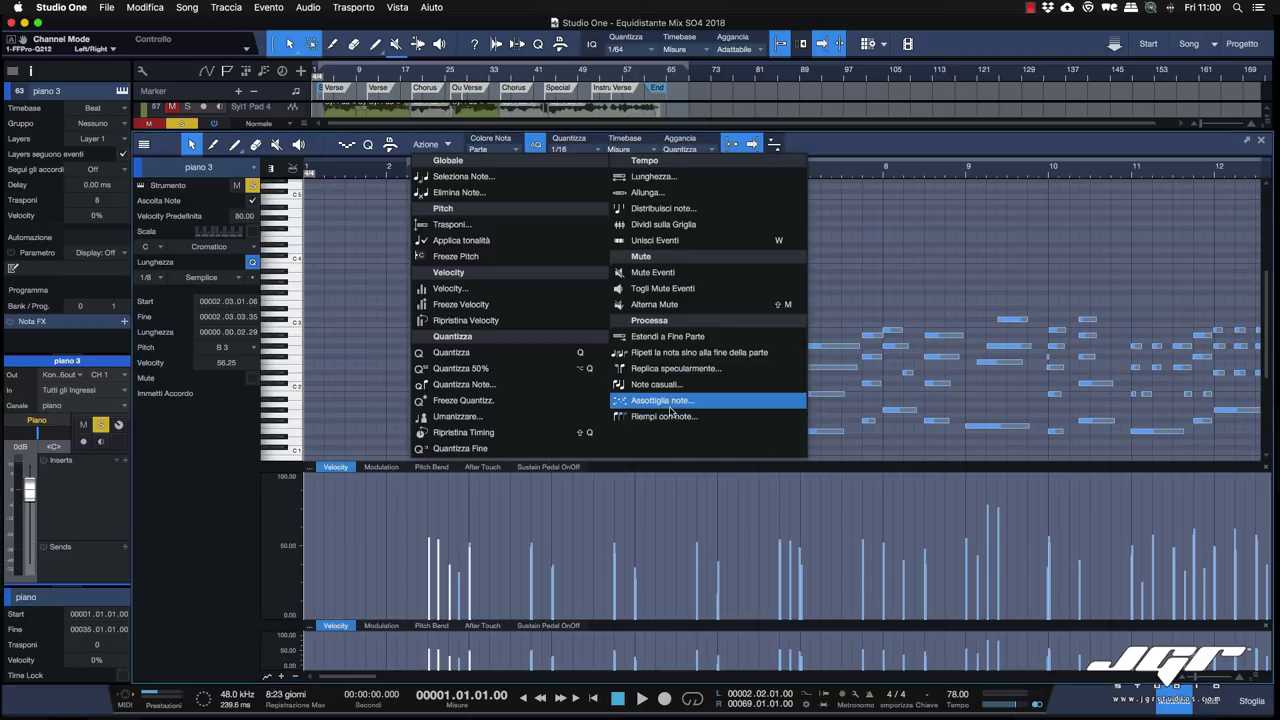
left_click(668, 416)
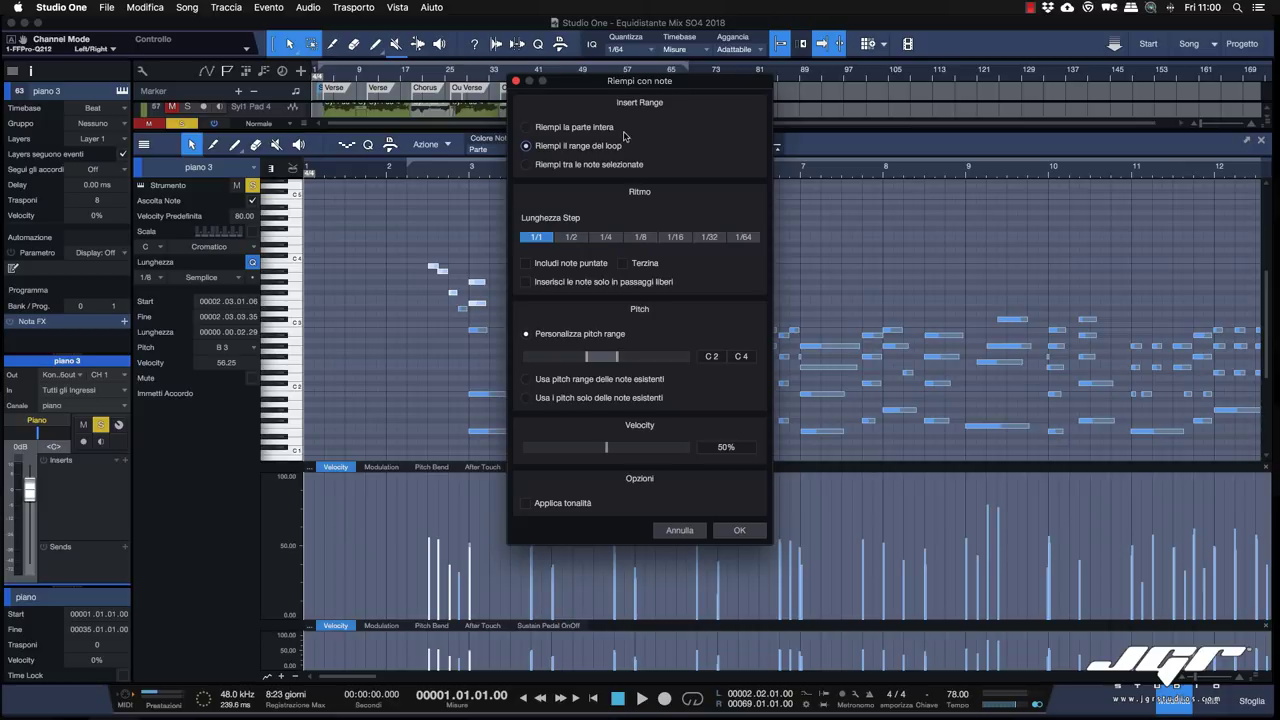
left_click_drag(599, 80, 719, 80)
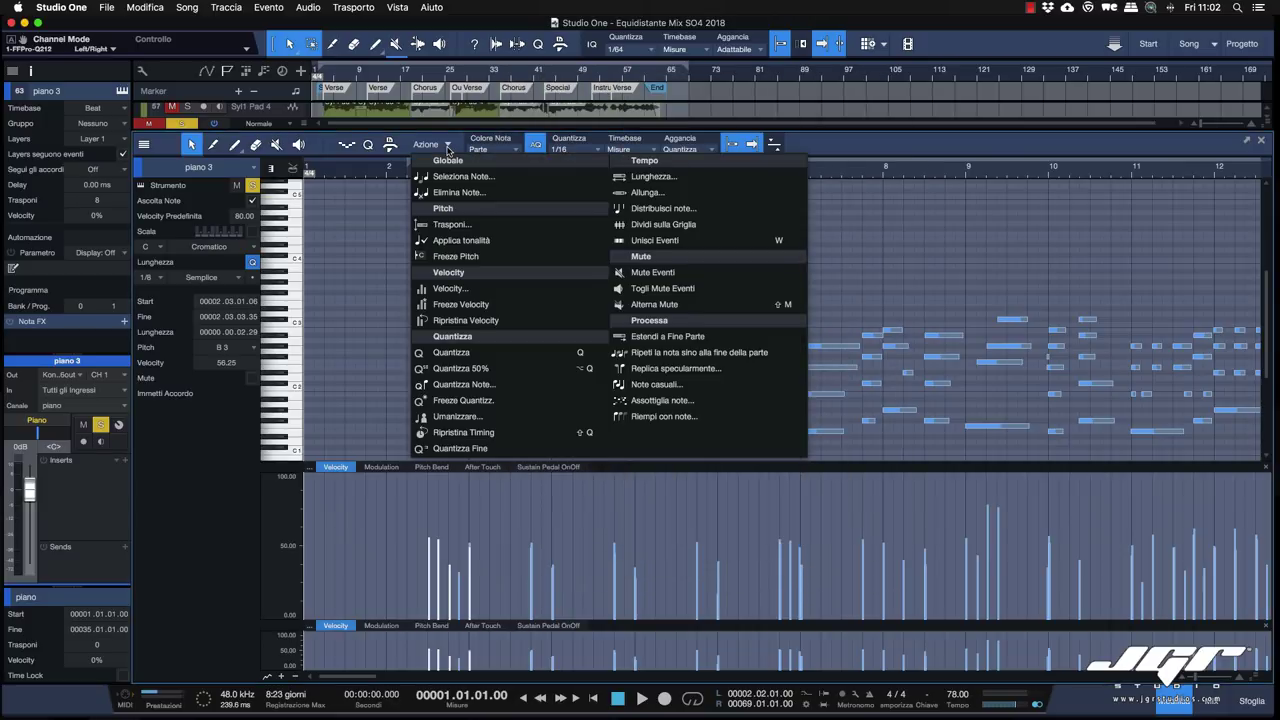
left_click(946, 143)
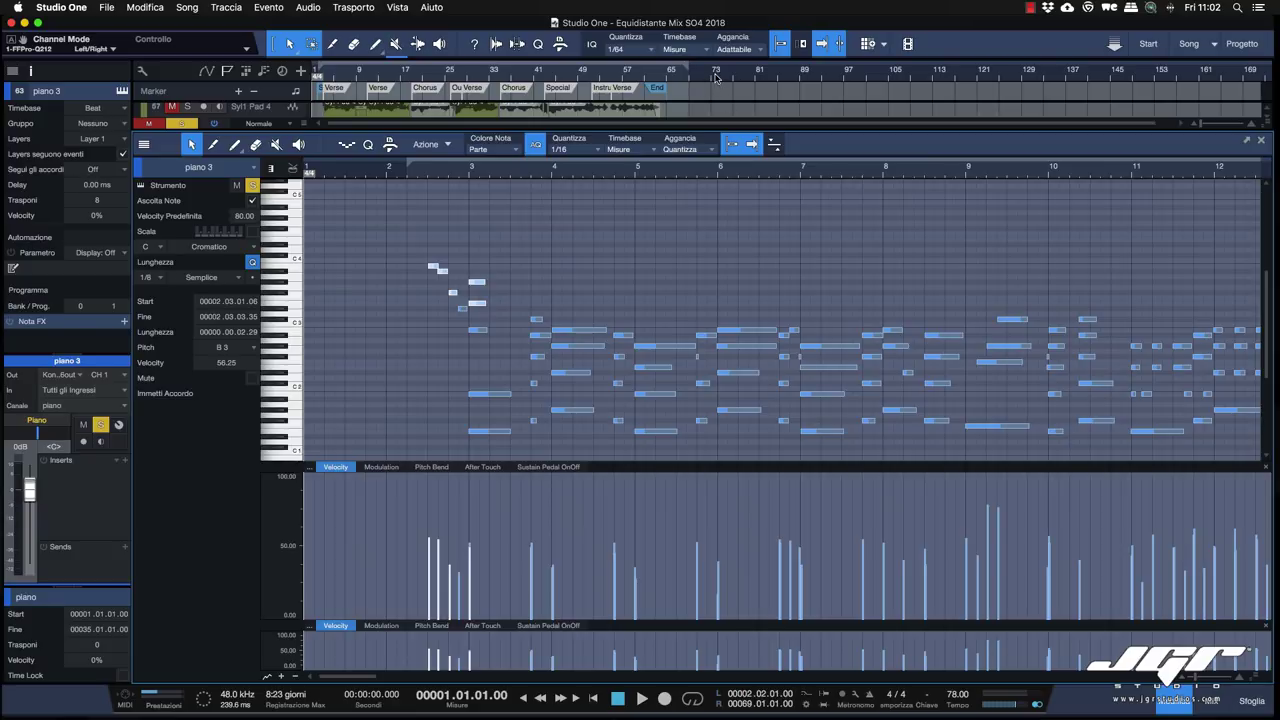
Set the arrangement's Quantizza value to 1/8.
left_click(651, 53)
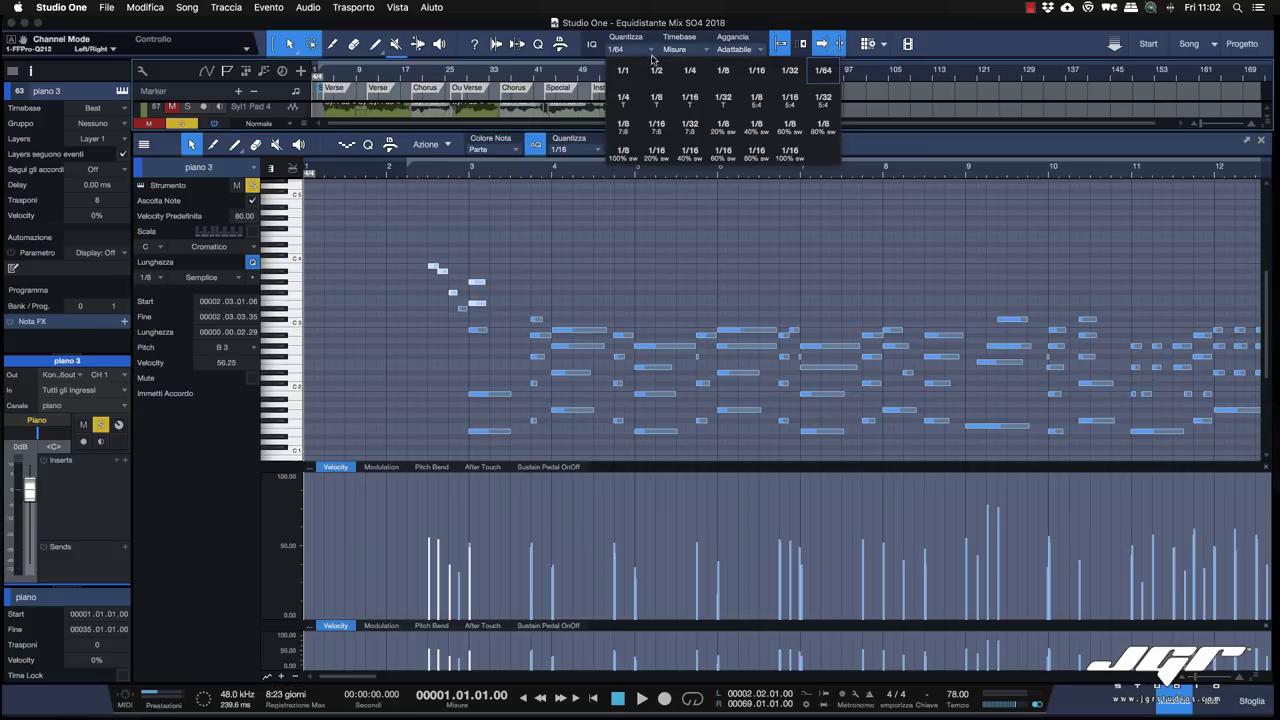
left_click(722, 70)
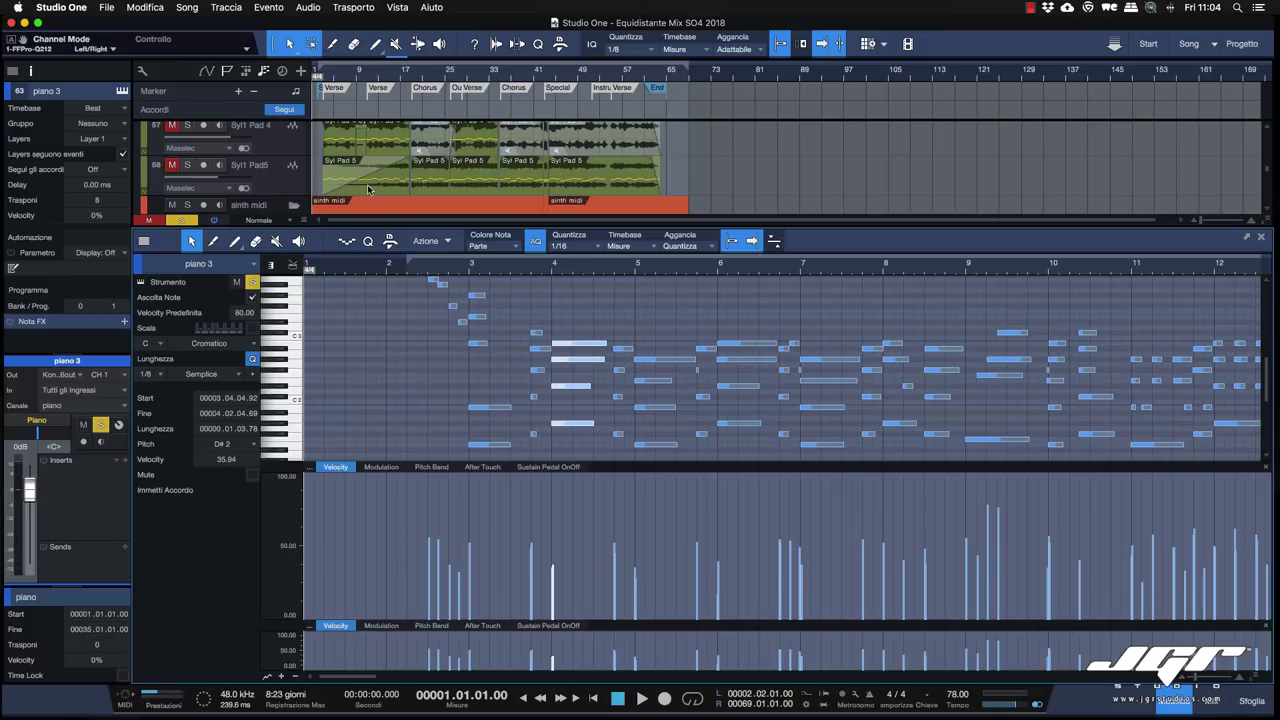
Select the Accordi track and open the list of instruments available for its chord playback.
left_click(210, 112)
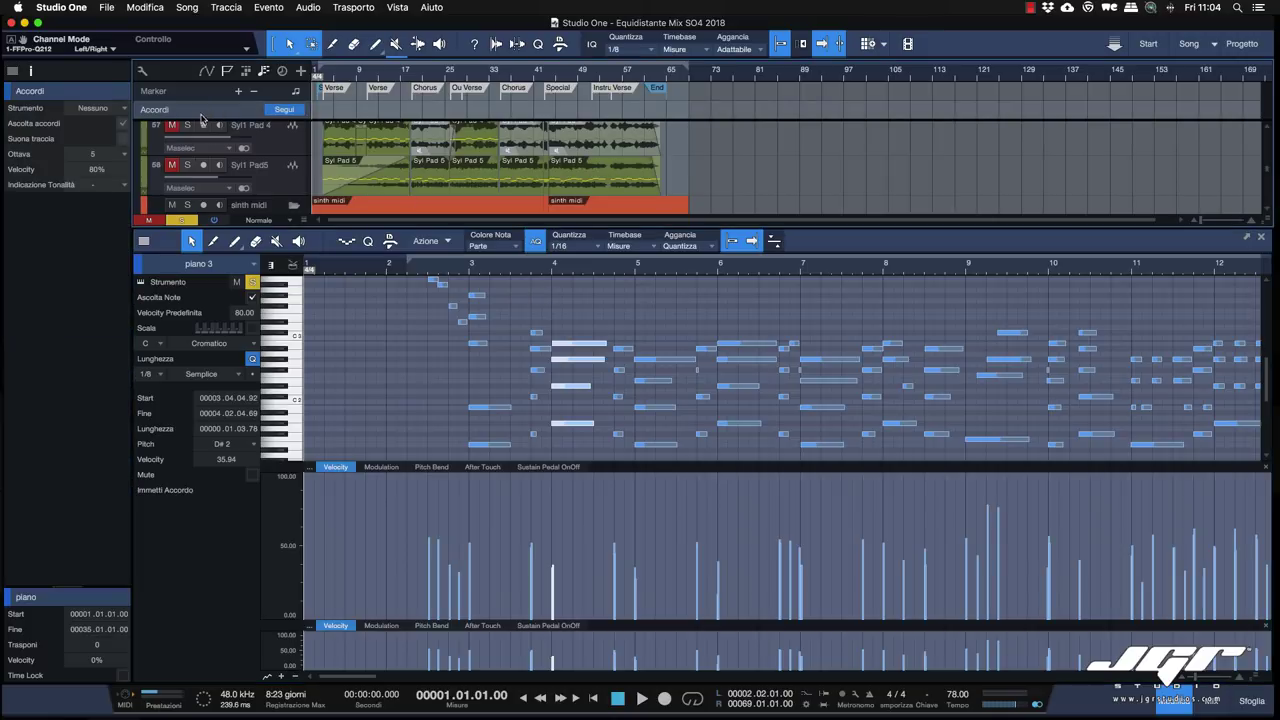
left_click(118, 109)
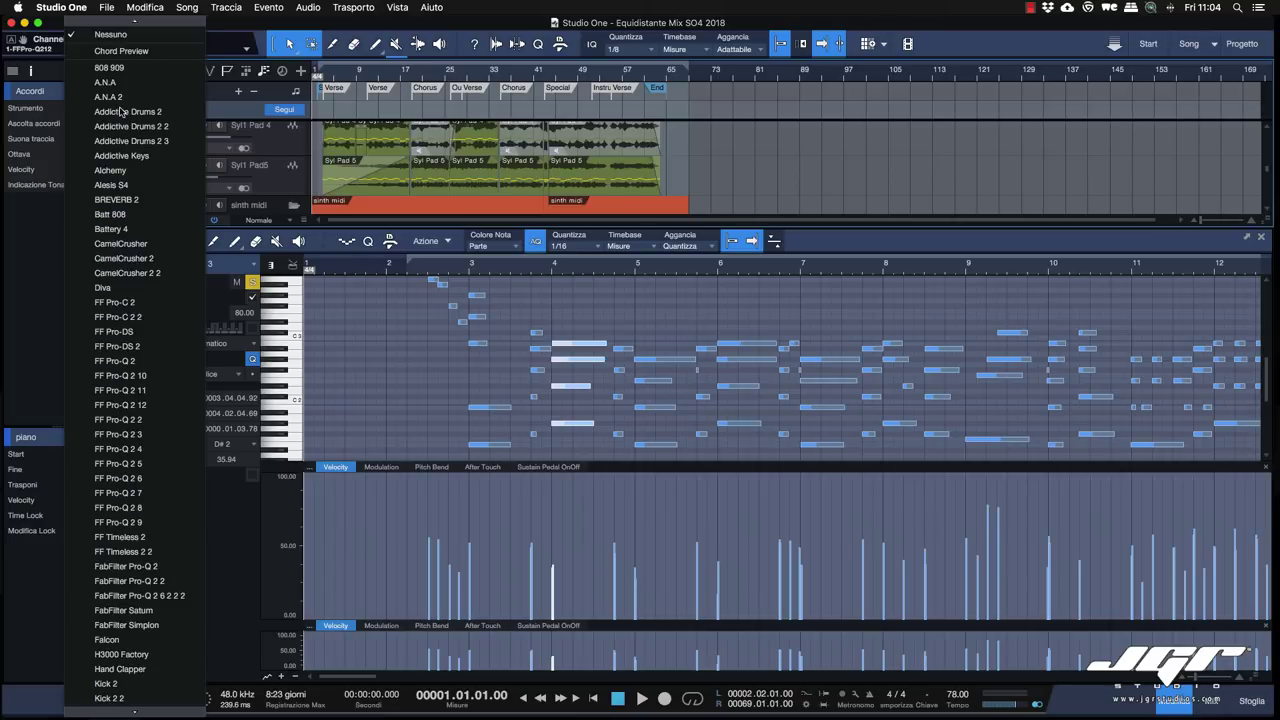